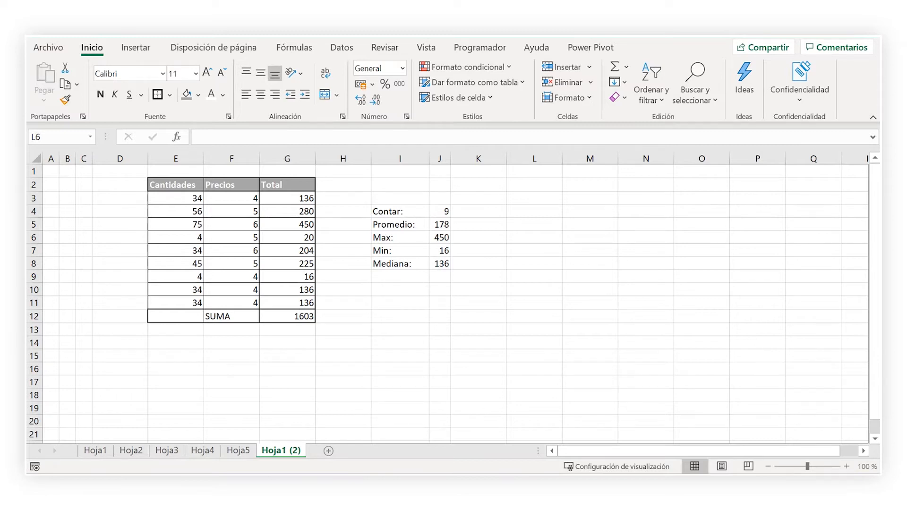
{"action": "left_click", "coordinate": [89, 48]}
{"action": "left_click", "coordinate": [470, 69]}
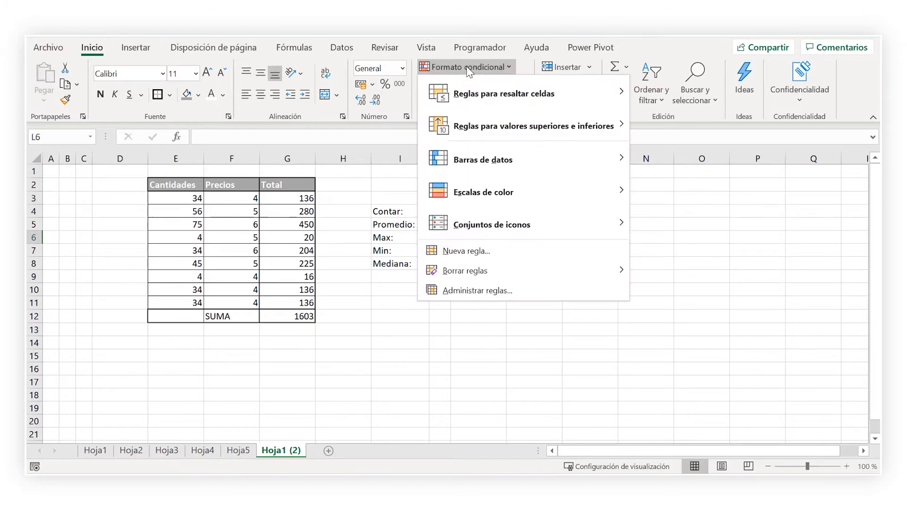
{"action": "left_click", "coordinate": [470, 69]}
{"action": "left_click", "coordinate": [535, 276]}
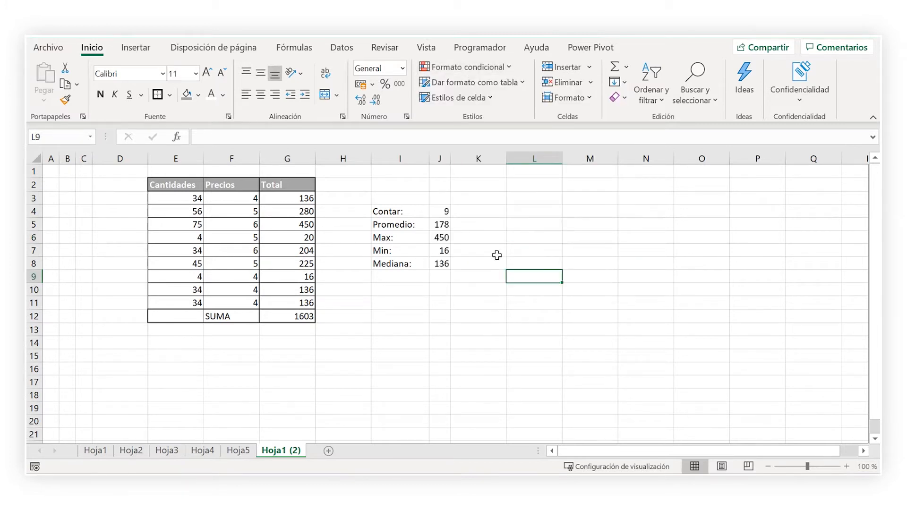
Format the summary values in J4:J8 as Número with two decimals and red minus-signed negatives, and widen column J to fit them.
{"action": "left_click_drag", "start_coordinate": [435, 209], "coordinate": [439, 265]}
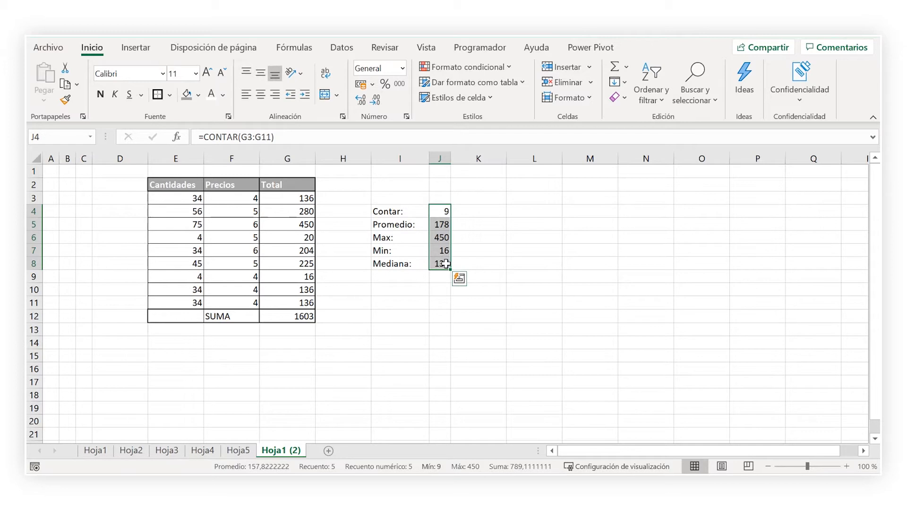
{"action": "right_click", "coordinate": [440, 232]}
{"action": "left_click", "coordinate": [503, 397]}
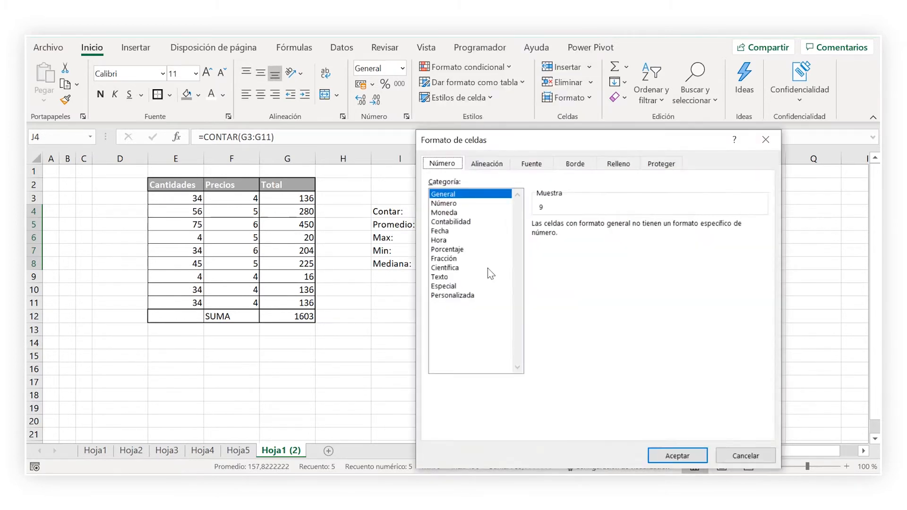
{"action": "left_click_drag", "start_coordinate": [496, 140], "coordinate": [553, 81]}
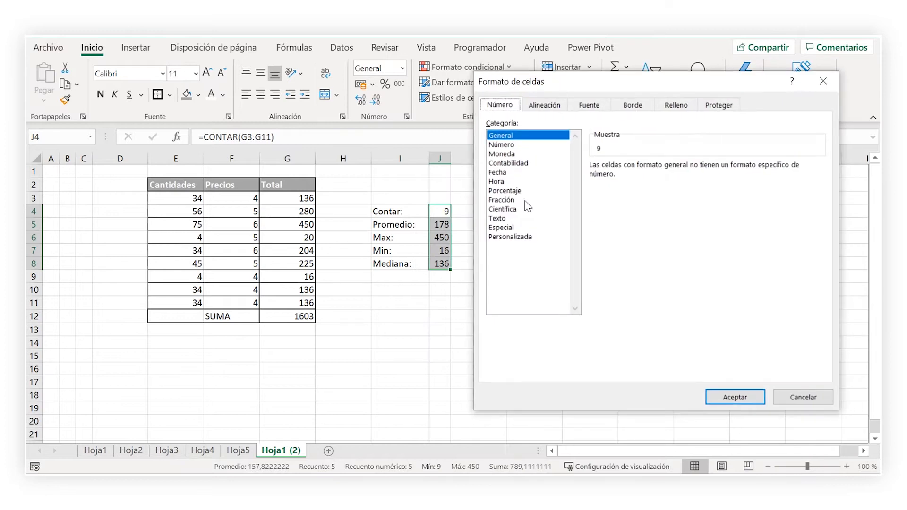
{"action": "left_click", "coordinate": [514, 145]}
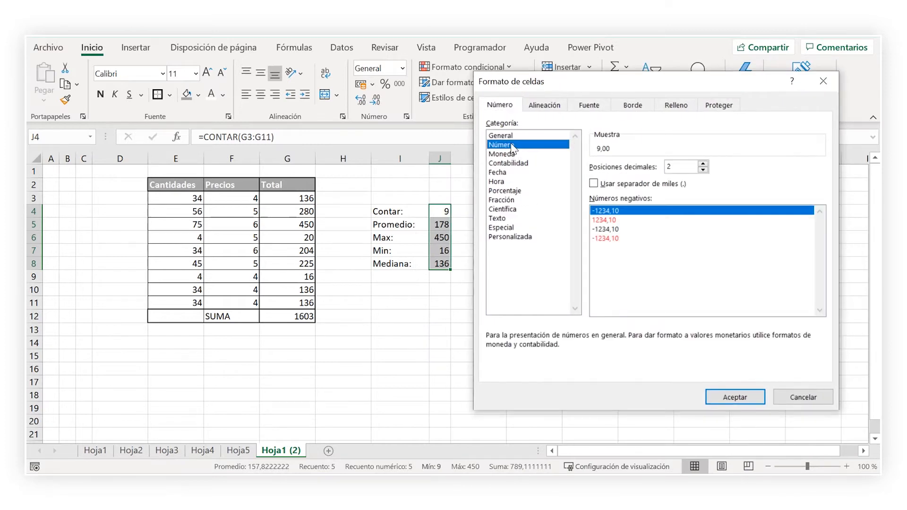
{"action": "left_click", "coordinate": [609, 239]}
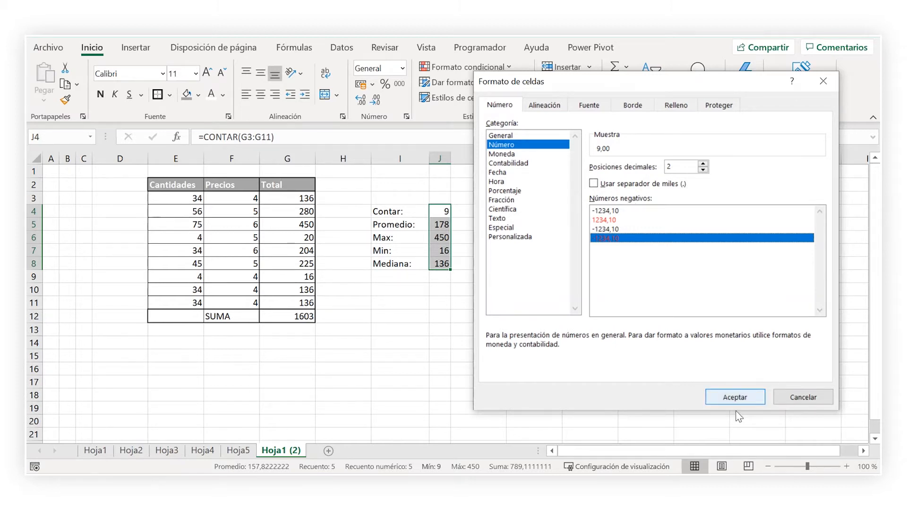
{"action": "left_click", "coordinate": [735, 398]}
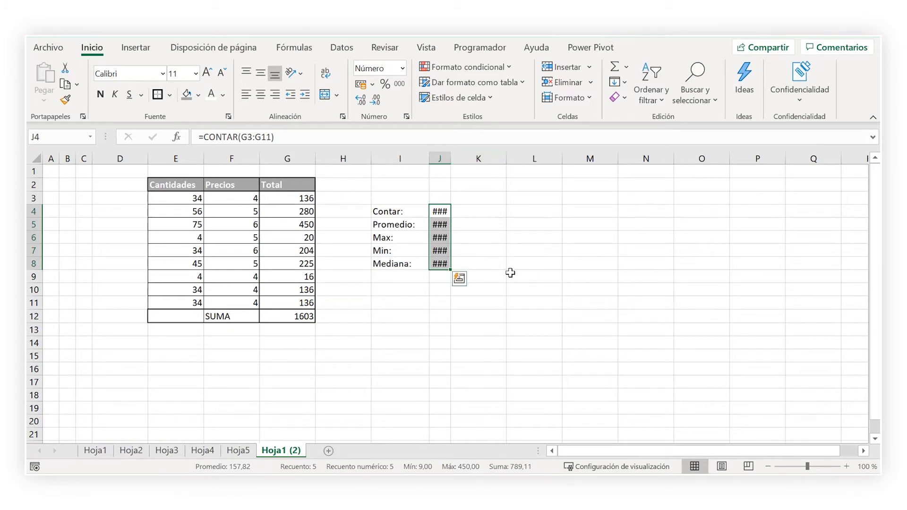
{"action": "left_click_drag", "start_coordinate": [451, 161], "coordinate": [468, 199]}
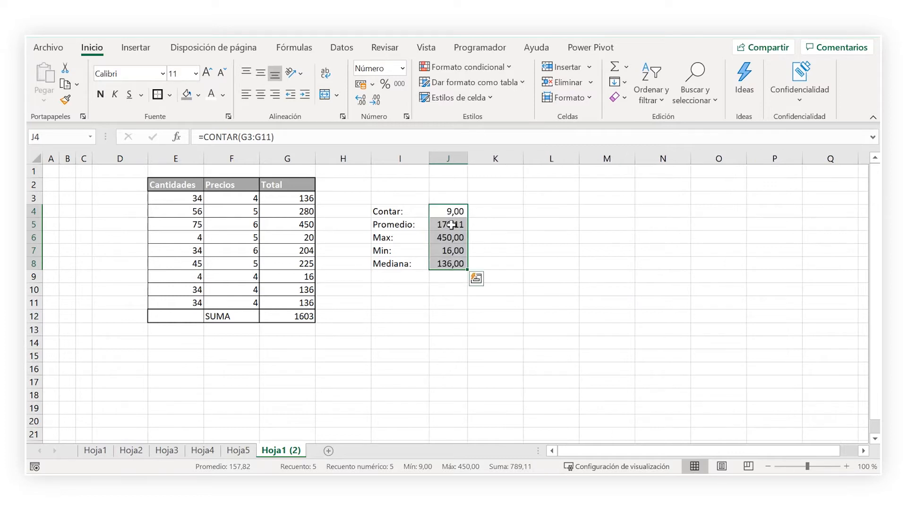
{"action": "mouse_move", "coordinate": [468, 161]}
{"action": "left_mouse_down"}
{"action": "mouse_move", "coordinate": [455, 161]}
{"action": "mouse_move", "coordinate": [481, 162]}
{"action": "left_mouse_up"}
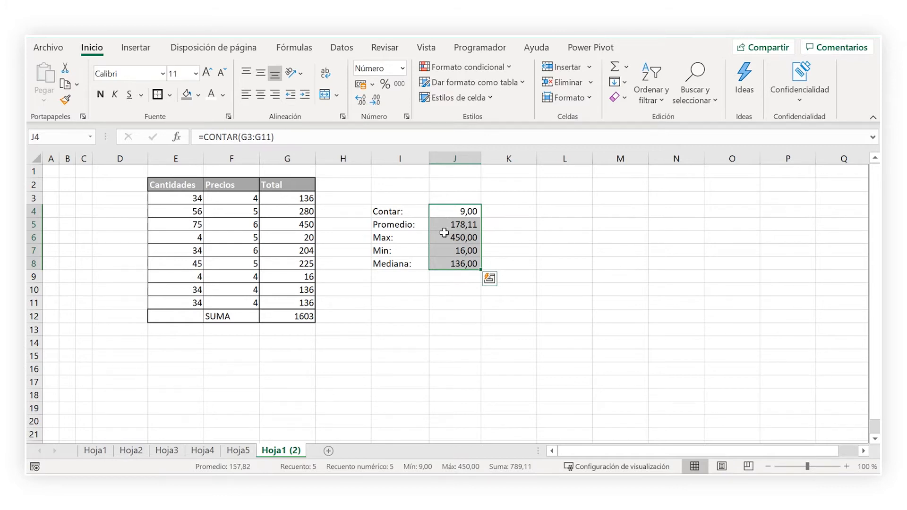
Set the price in F8 to -5 to test the negative number format, and restore it to 5.
{"action": "left_click", "coordinate": [242, 261]}
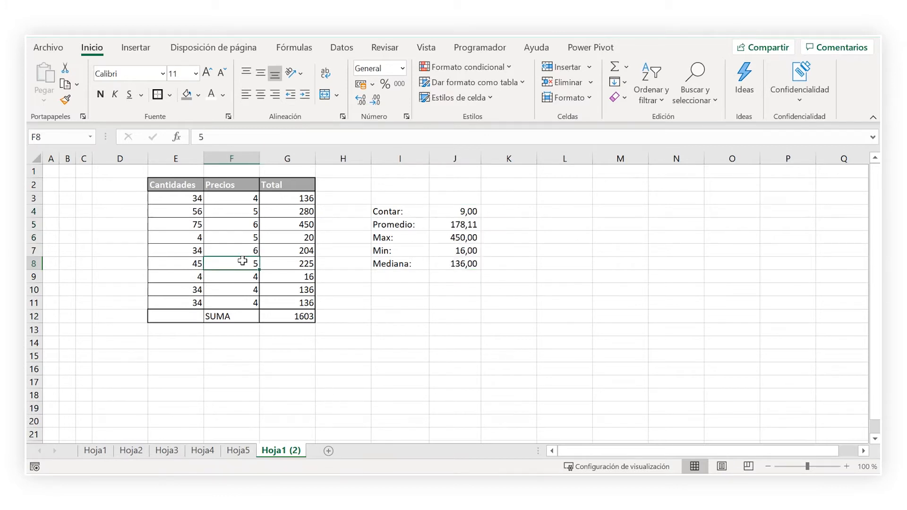
{"action": "type", "text": "-5"}
{"action": "key", "text": "Return"}
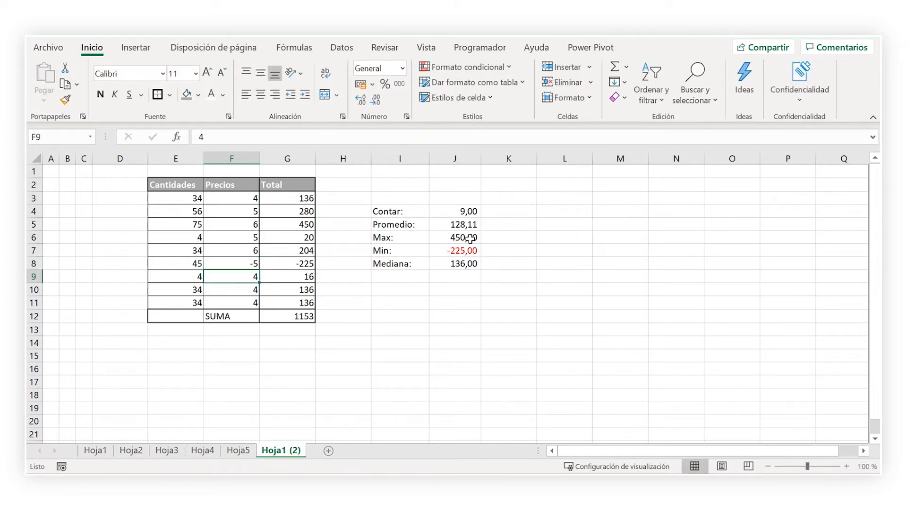
{"action": "left_click", "coordinate": [252, 261]}
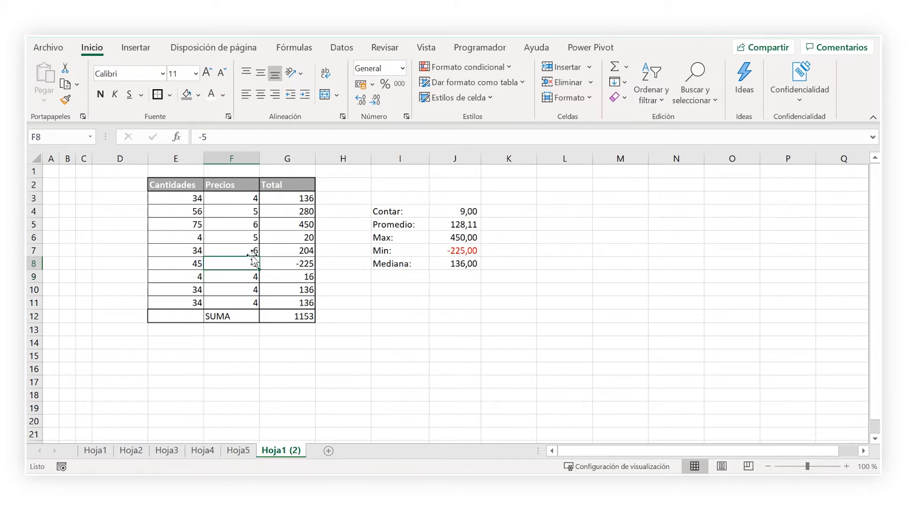
{"action": "type", "text": "5"}
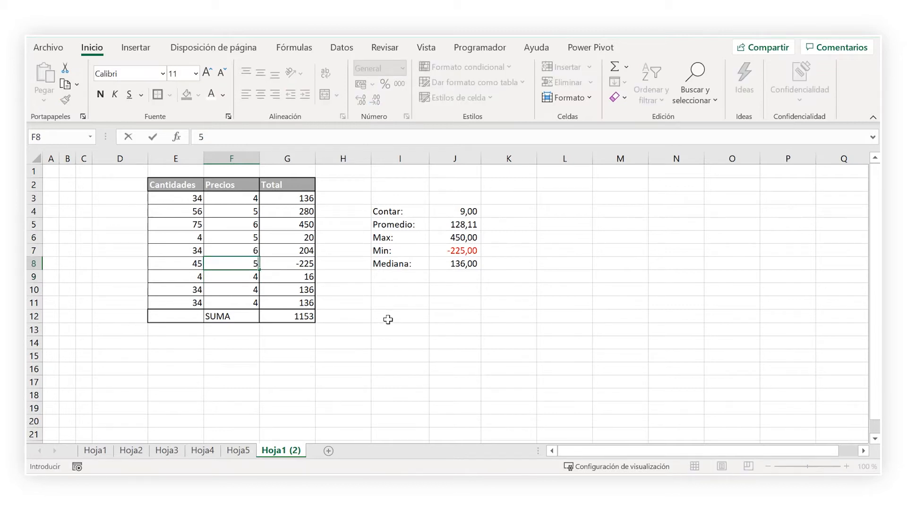
{"action": "key", "text": "Return"}
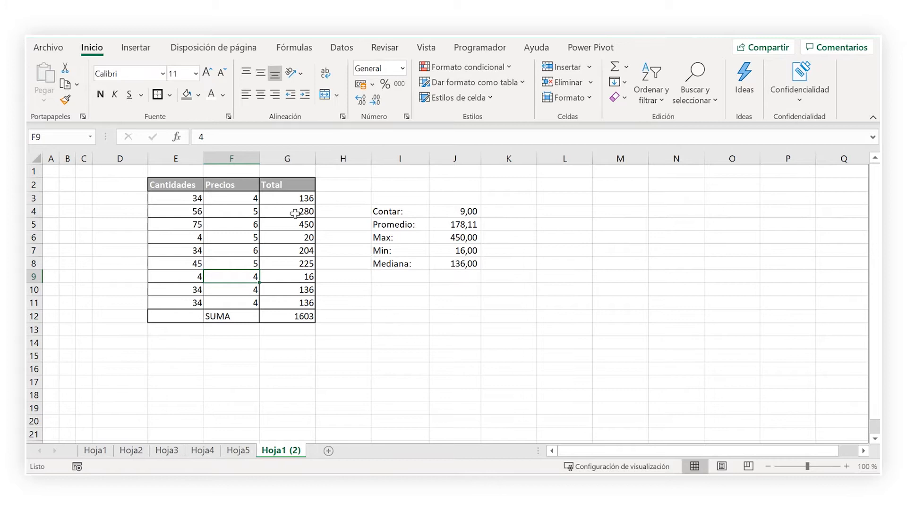
Examine the conditional formatting rule categories available for the Total values in G3:G11.
{"action": "left_click_drag", "start_coordinate": [278, 201], "coordinate": [289, 301]}
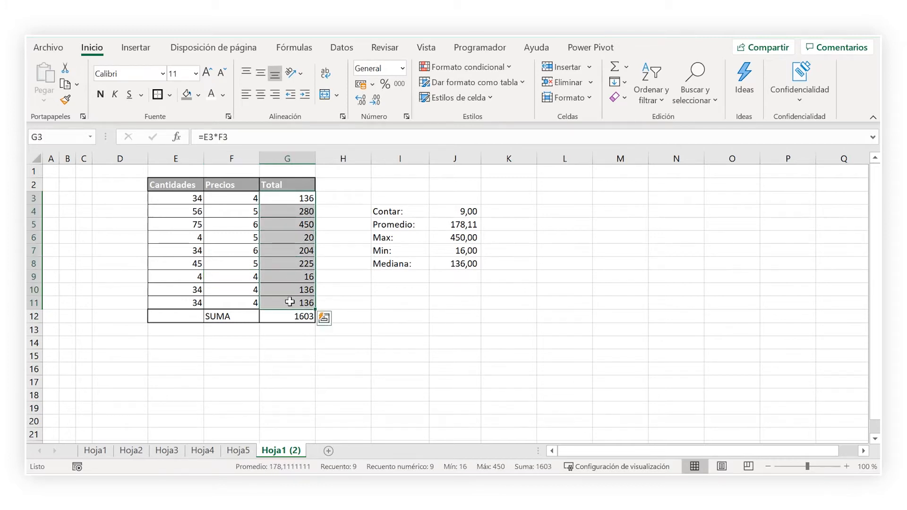
{"action": "left_click", "coordinate": [464, 68]}
{"action": "mouse_move", "coordinate": [488, 94]}
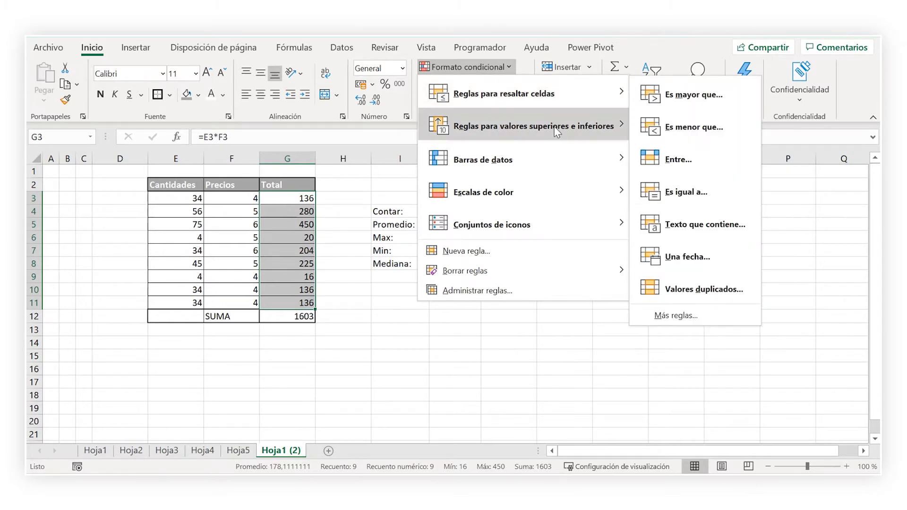
{"action": "mouse_move", "coordinate": [556, 129]}
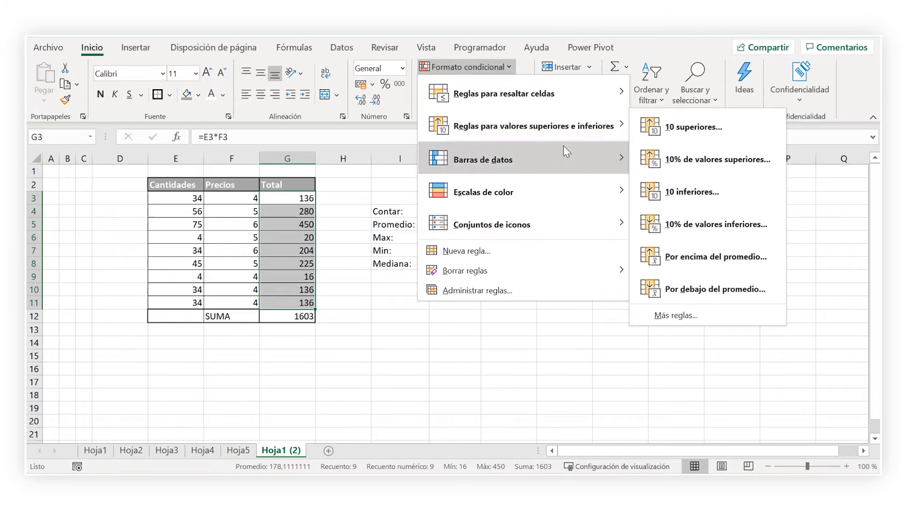
{"action": "mouse_move", "coordinate": [562, 155]}
{"action": "mouse_move", "coordinate": [568, 184]}
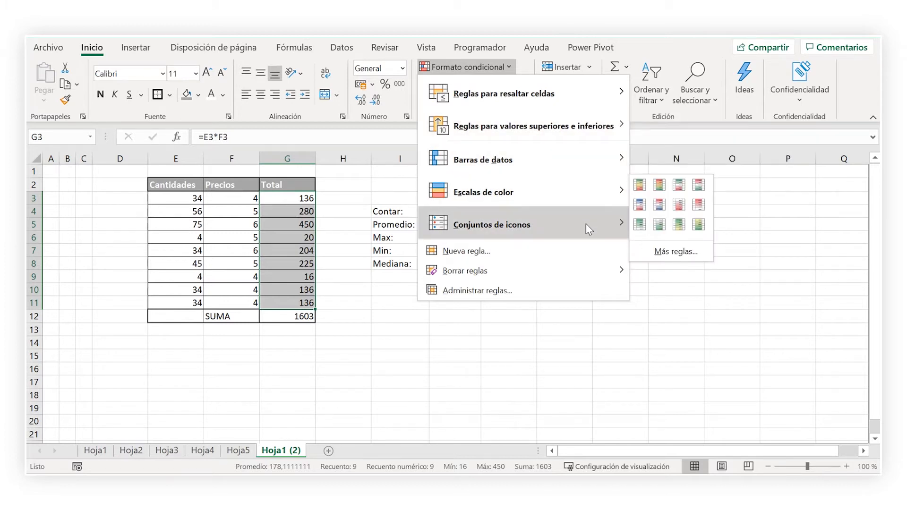
{"action": "mouse_move", "coordinate": [588, 230]}
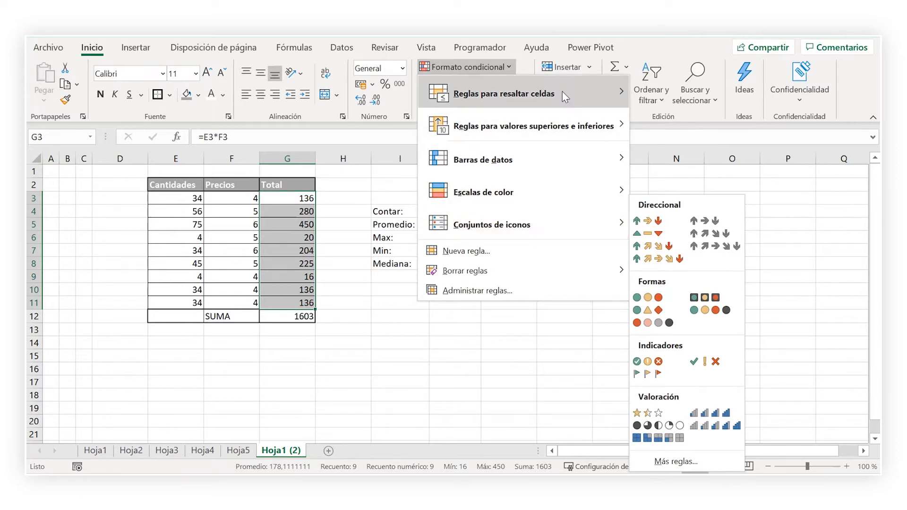
{"action": "mouse_move", "coordinate": [585, 97]}
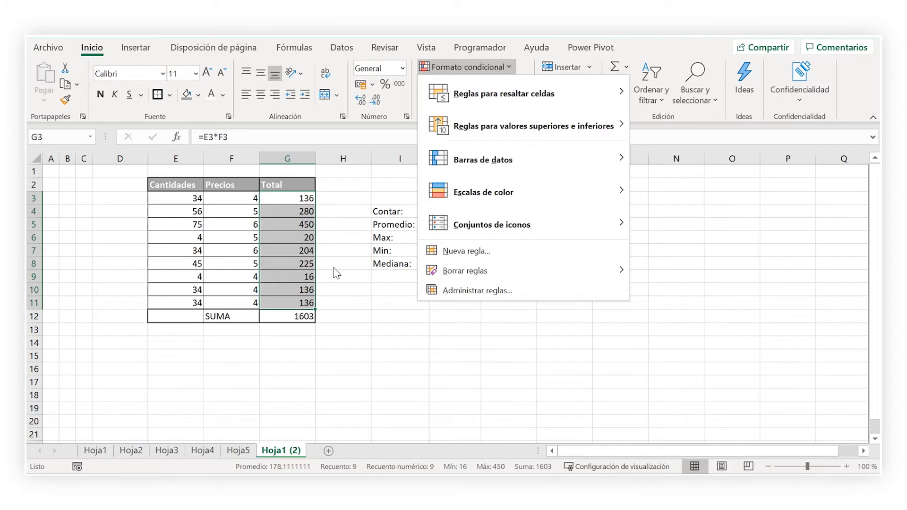
{"action": "left_click", "coordinate": [426, 375]}
Highlight Total values in G3:G11 greater than 100 with a conditional format using light red fill and dark red text.
{"action": "left_click", "coordinate": [289, 199]}
{"action": "left_click_drag", "start_coordinate": [288, 199], "coordinate": [289, 303]}
{"action": "left_click", "coordinate": [454, 68]}
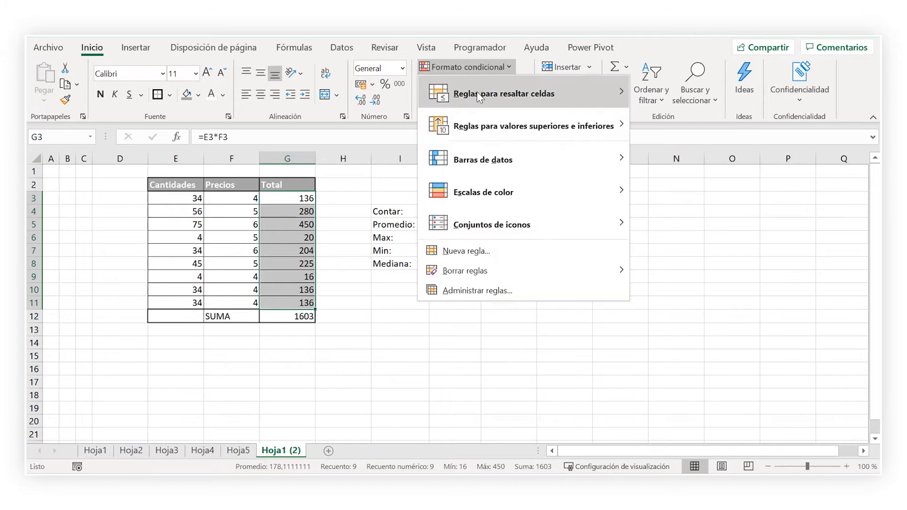
{"action": "mouse_move", "coordinate": [526, 95]}
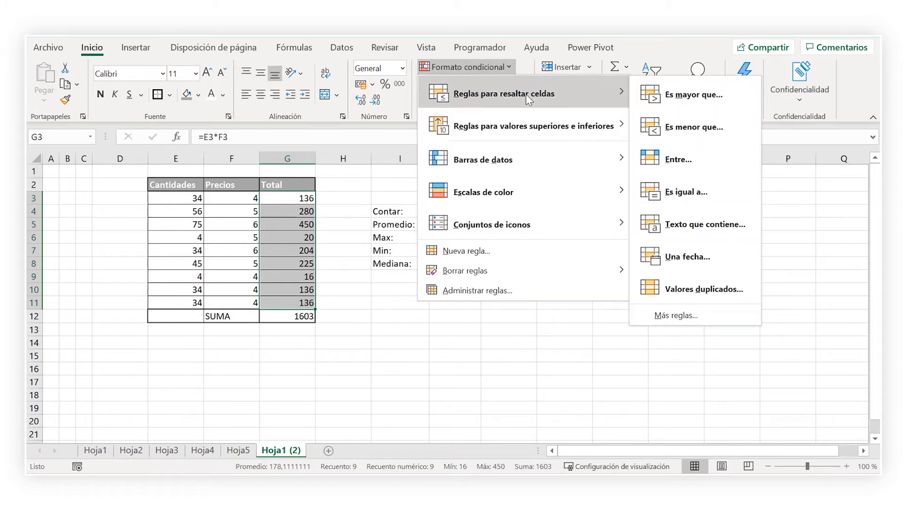
{"action": "left_click", "coordinate": [679, 97]}
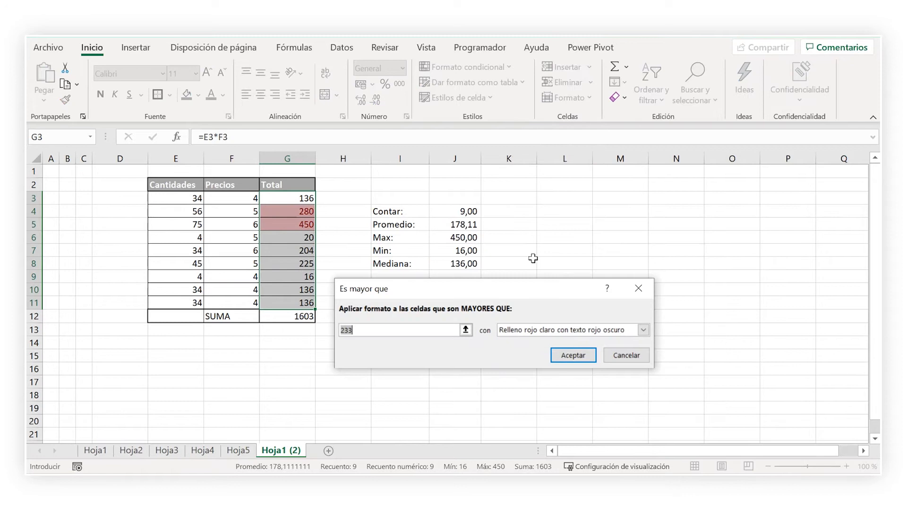
{"action": "left_click_drag", "start_coordinate": [486, 294], "coordinate": [691, 189]}
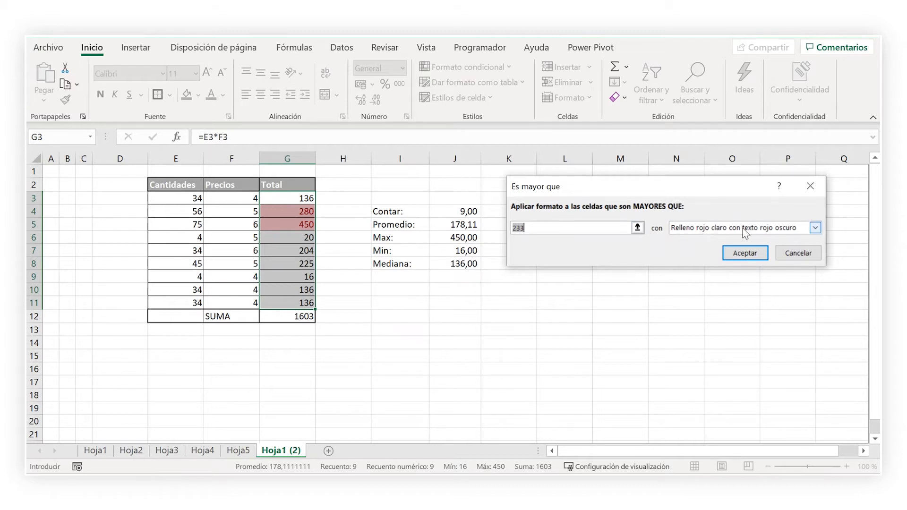
{"action": "left_click", "coordinate": [816, 229]}
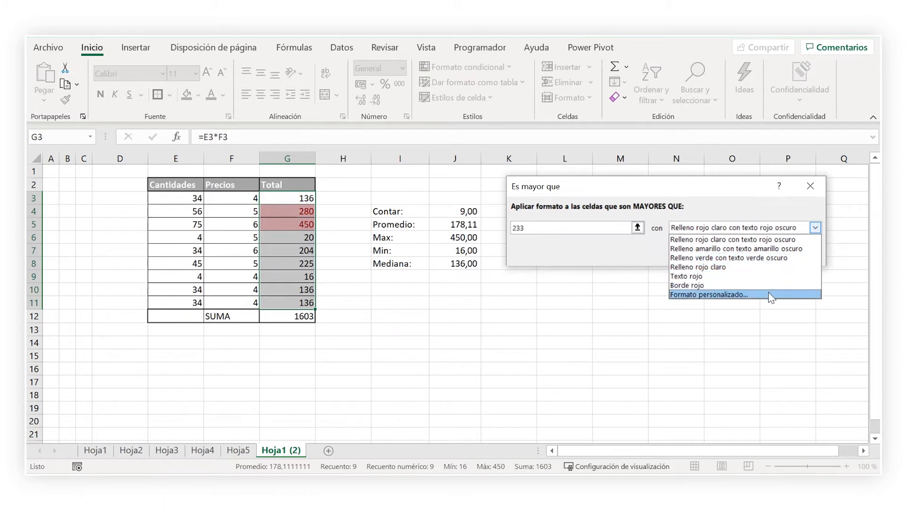
{"action": "left_click", "coordinate": [770, 211]}
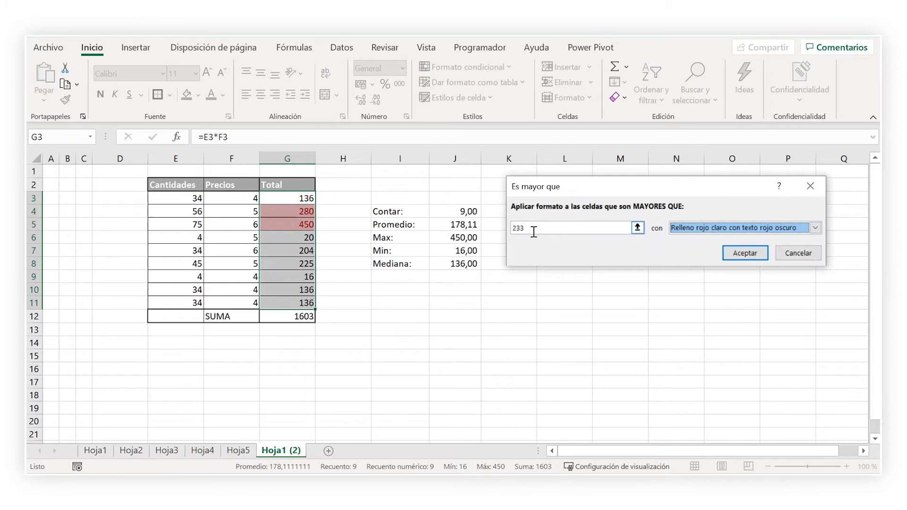
{"action": "left_click_drag", "start_coordinate": [446, 217], "coordinate": [420, 212]}
{"action": "type", "text": "100"}
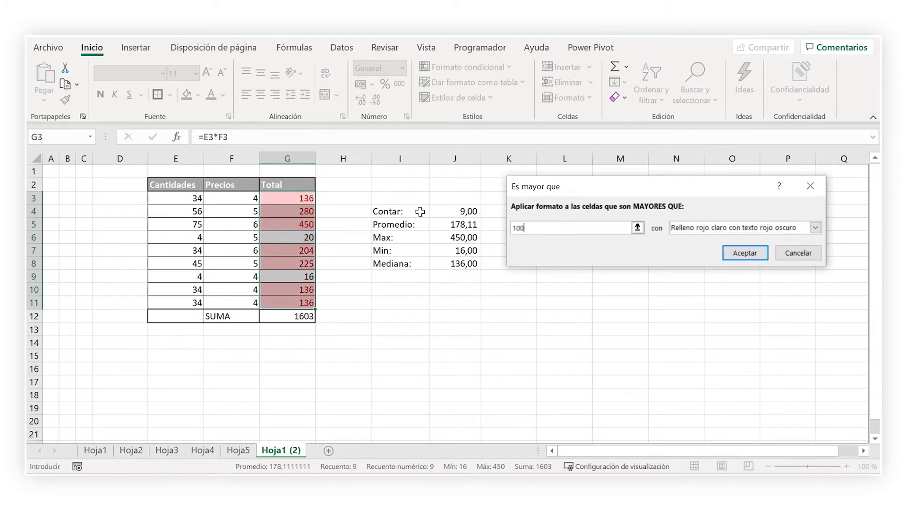
{"action": "left_click", "coordinate": [746, 255]}
{"action": "left_click", "coordinate": [564, 317]}
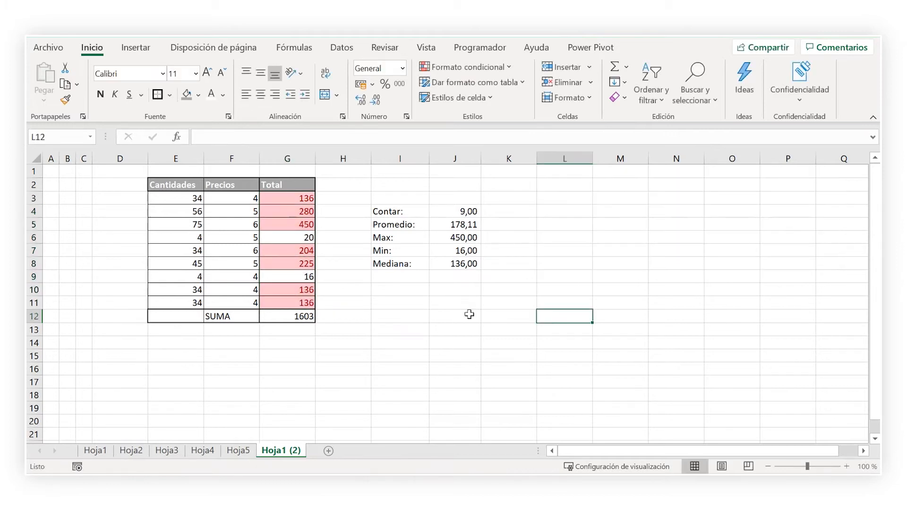
Change the quantities in E7 and E8 to 10 and in E9 to 34 to test the highlighting rule.
{"action": "left_click", "coordinate": [188, 252]}
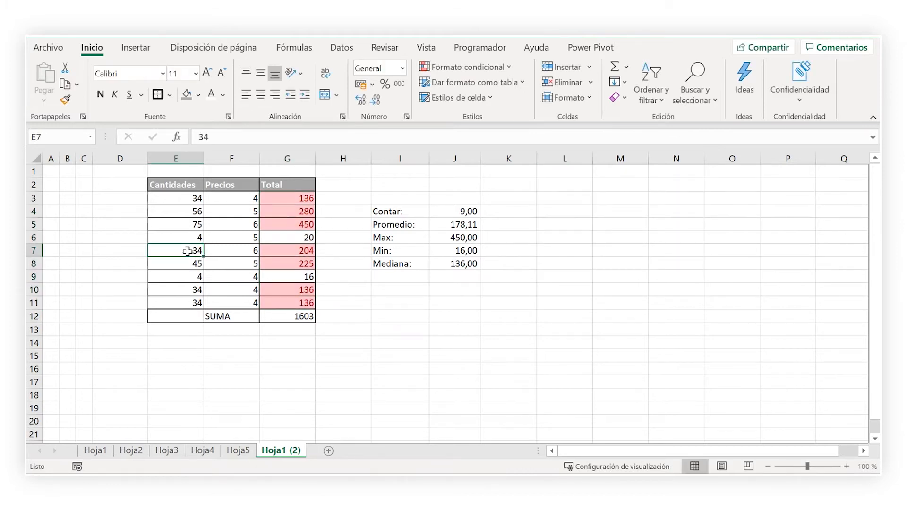
{"action": "type", "text": "10"}
{"action": "key", "text": "Return"}
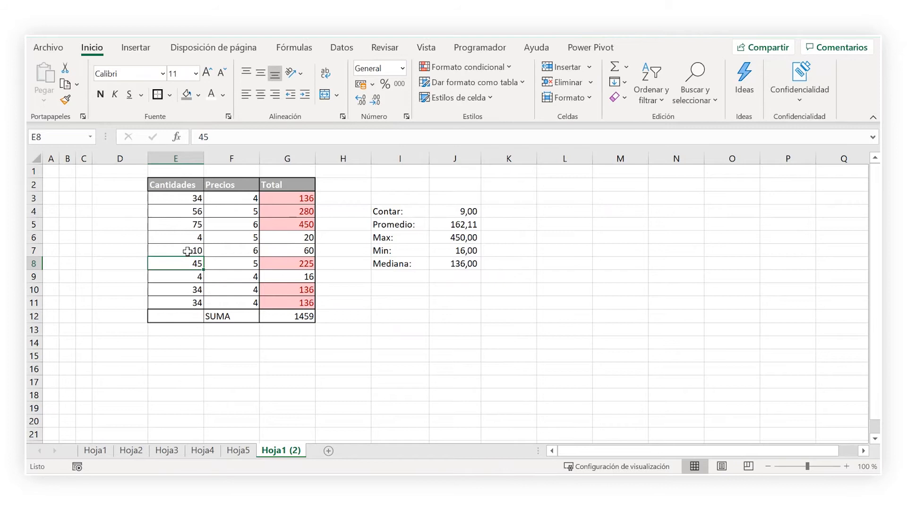
{"action": "type", "text": "10"}
{"action": "key", "text": "Return"}
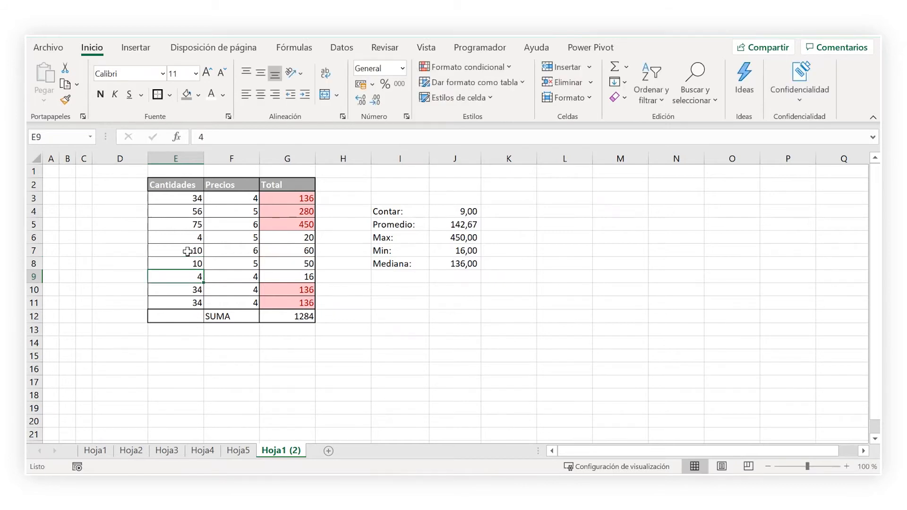
{"action": "type", "text": "34"}
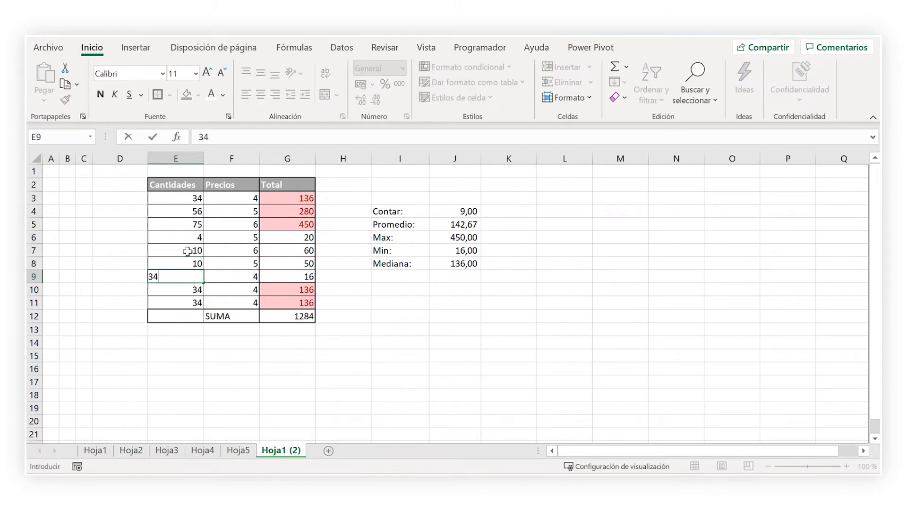
{"action": "key", "text": "Return"}
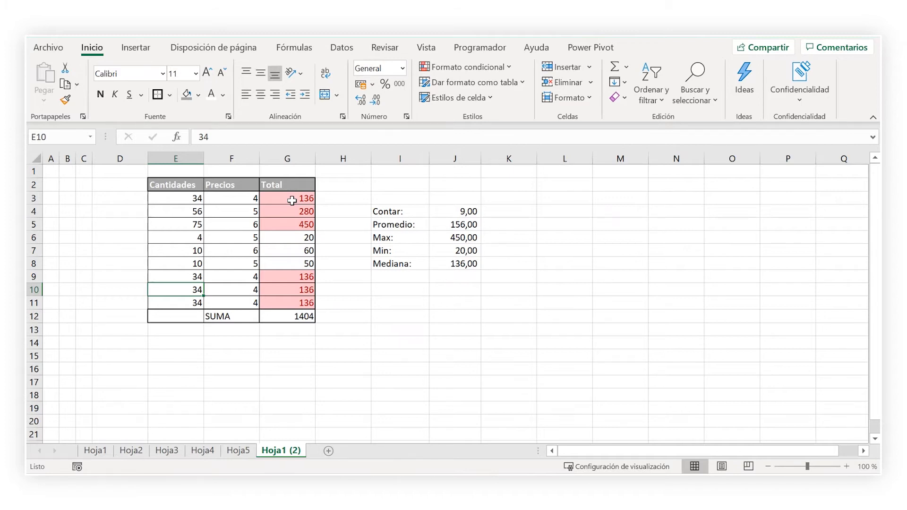
{"action": "left_click", "coordinate": [570, 187]}
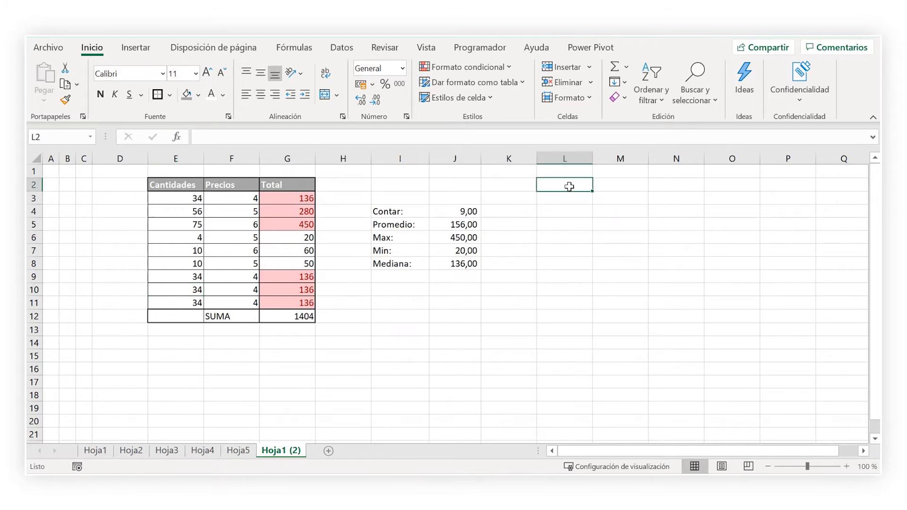
Enter the labels CONDICION, RANGO and FORMATO in cells L2, L3 and L4.
{"action": "type", "text": "CONDICON"}
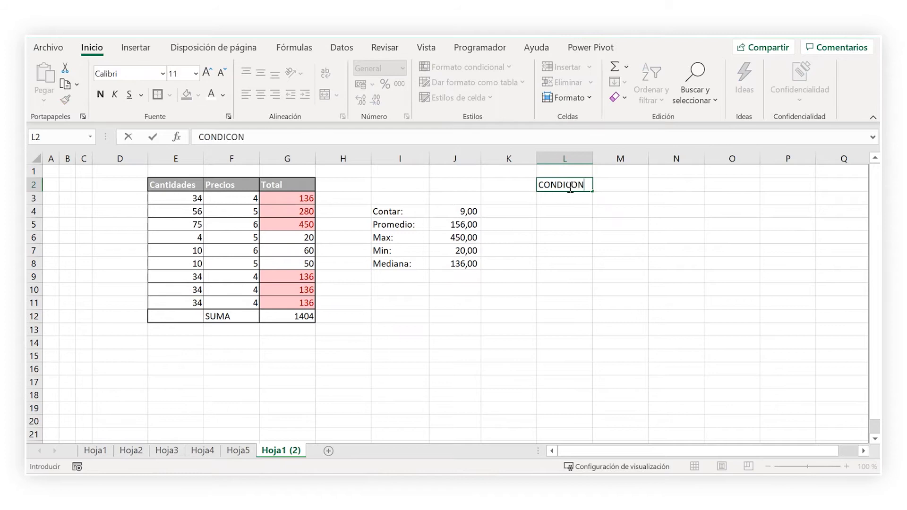
{"action": "key", "text": "BackSpace"}
{"action": "key", "text": "BackSpace"}
{"action": "key", "text": "BackSpace"}
{"action": "type", "text": "CION"}
{"action": "key", "text": "Return"}
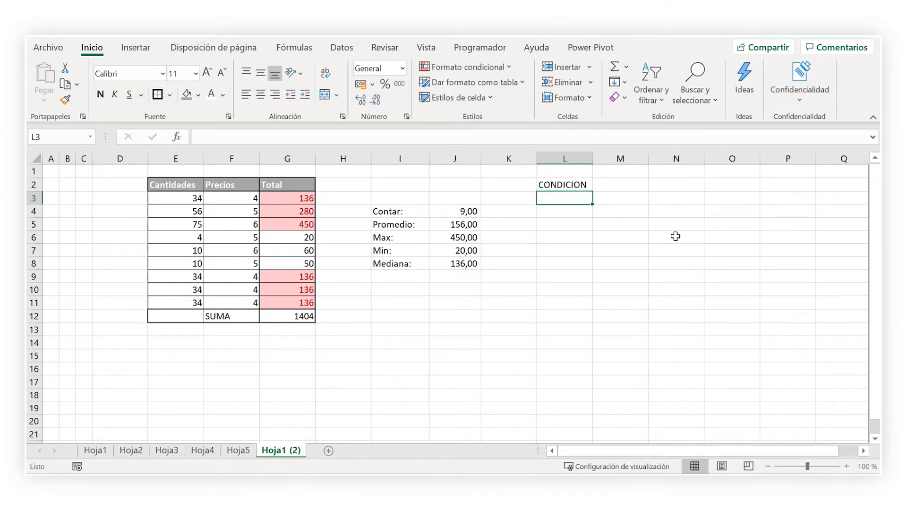
{"action": "type", "text": "RANGO"}
{"action": "key", "text": "Return"}
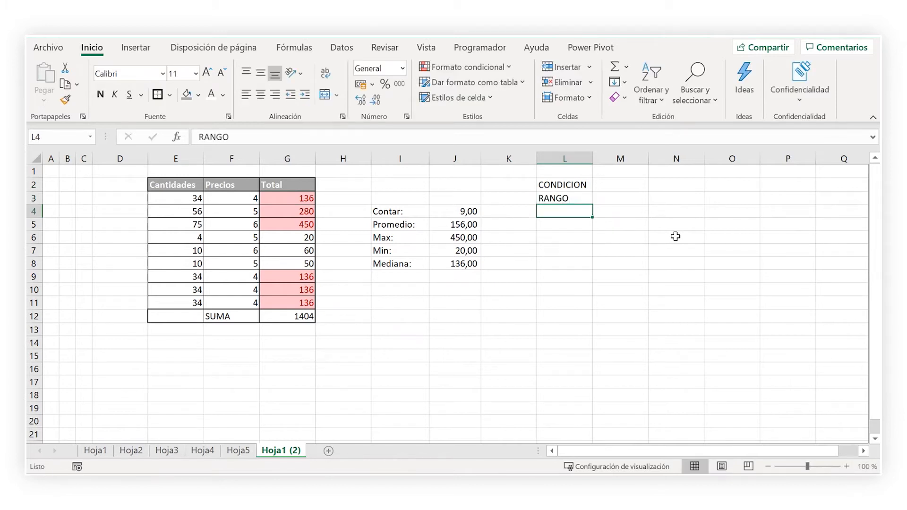
{"action": "type", "text": "FORMATO"}
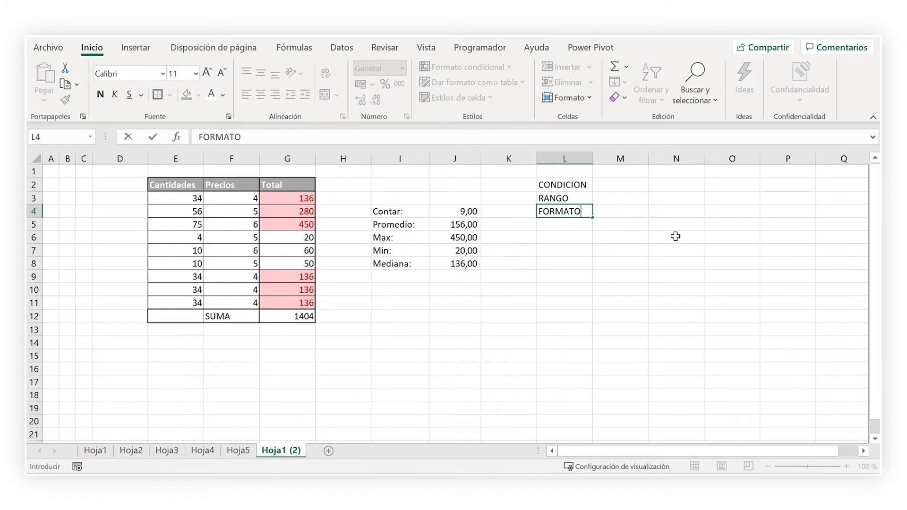
{"action": "left_click", "coordinate": [675, 237]}
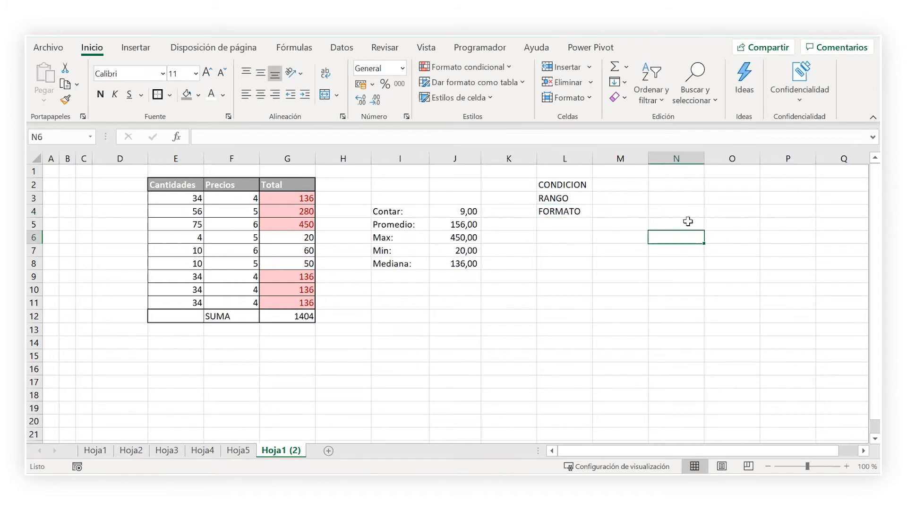
{"action": "left_click", "coordinate": [563, 203]}
{"action": "left_click_drag", "start_coordinate": [273, 185], "coordinate": [284, 302]}
{"action": "left_click", "coordinate": [605, 197]}
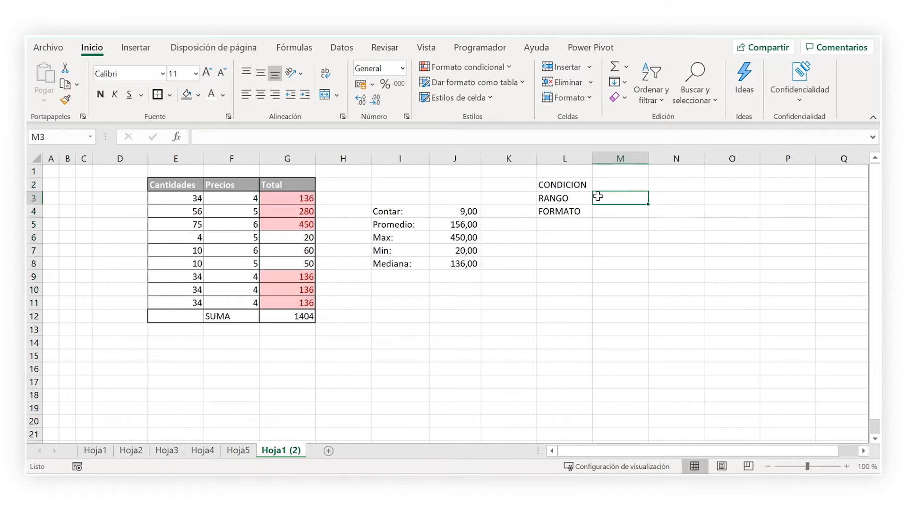
{"action": "left_click", "coordinate": [572, 186]}
{"action": "left_click", "coordinate": [574, 210]}
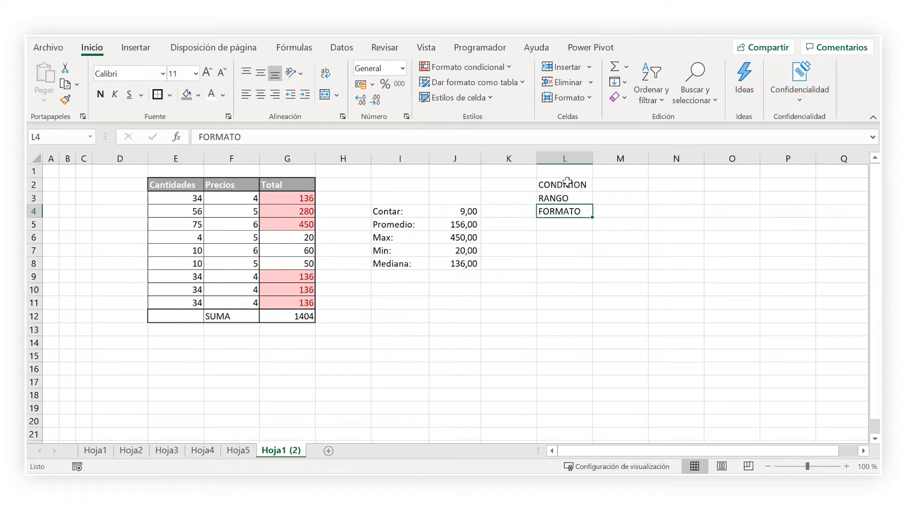
Check the conditional formatting rules manager for rules on the label cells L2:L4, and close it.
{"action": "left_click_drag", "start_coordinate": [568, 183], "coordinate": [565, 213]}
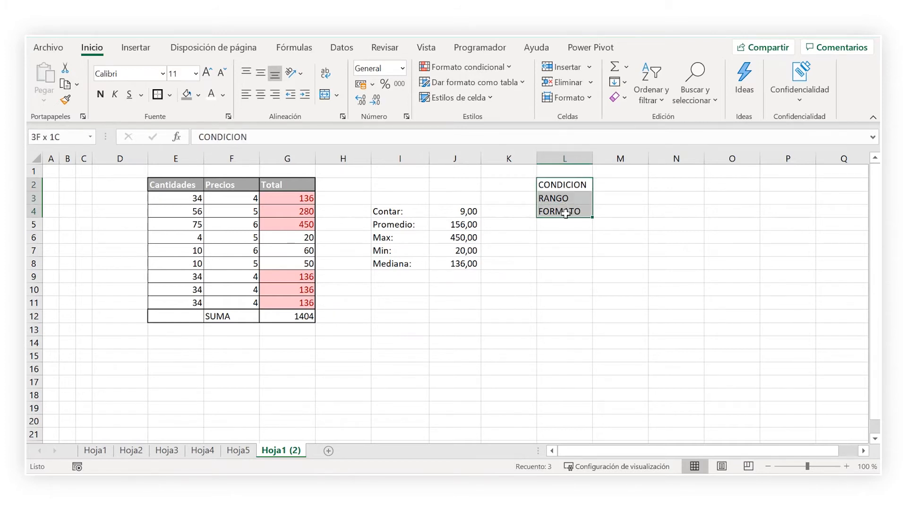
{"action": "left_click_drag", "start_coordinate": [566, 214], "coordinate": [565, 213]}
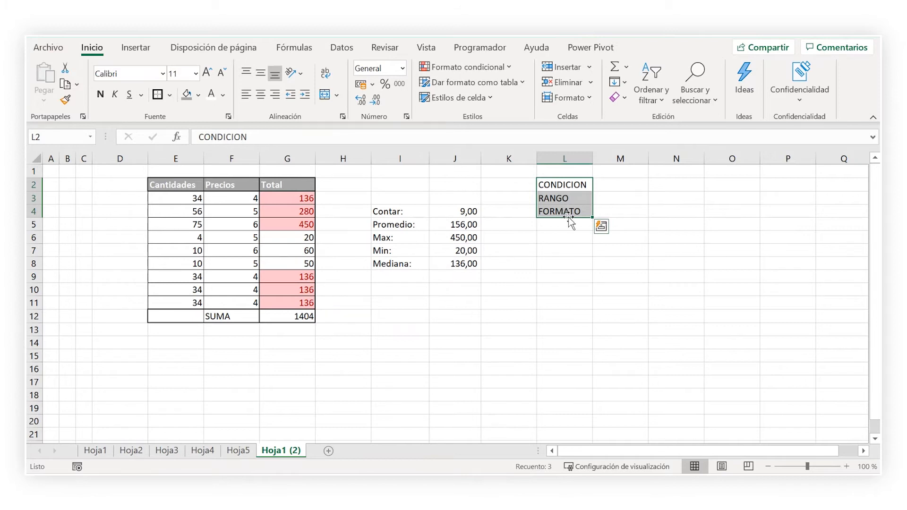
{"action": "left_click", "coordinate": [466, 67]}
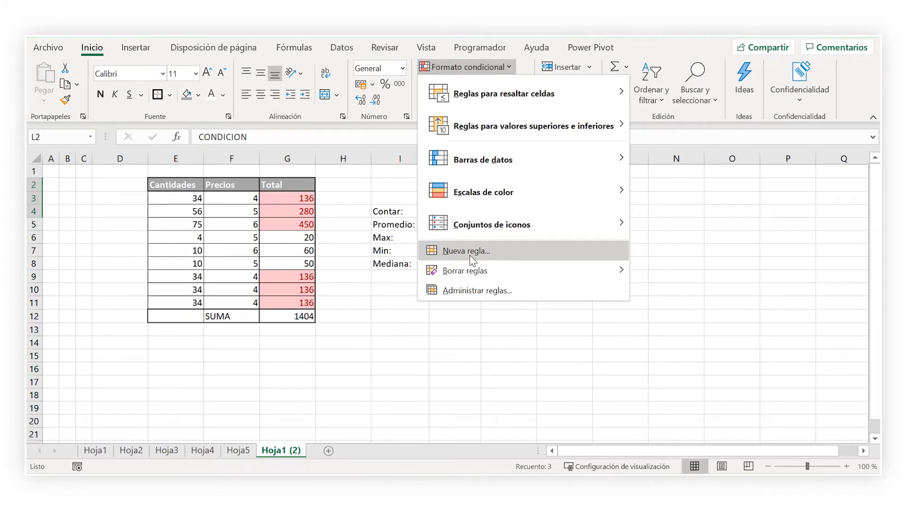
{"action": "left_click", "coordinate": [482, 289]}
{"action": "left_click_drag", "start_coordinate": [534, 140], "coordinate": [483, 230]}
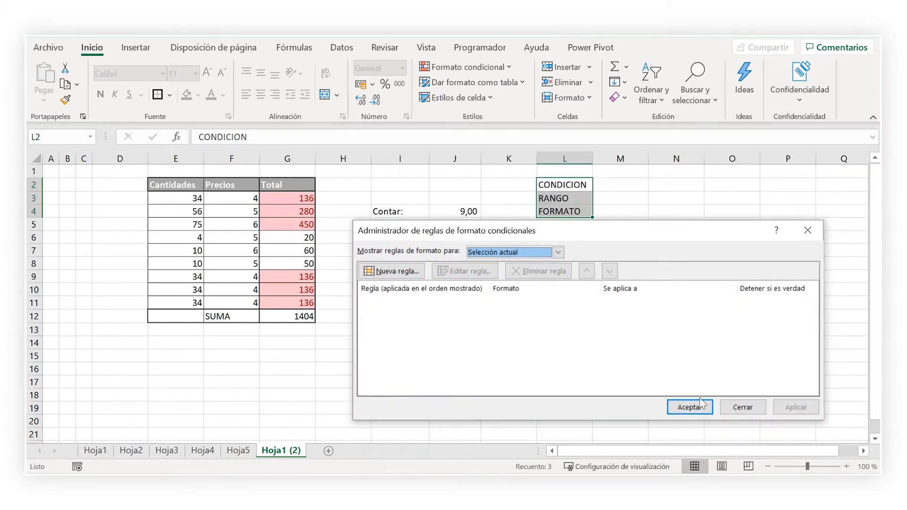
{"action": "left_click", "coordinate": [743, 407]}
Review the conditional formatting rules for Total cell G4, and list the rules for the whole current sheet.
{"action": "left_click", "coordinate": [279, 210]}
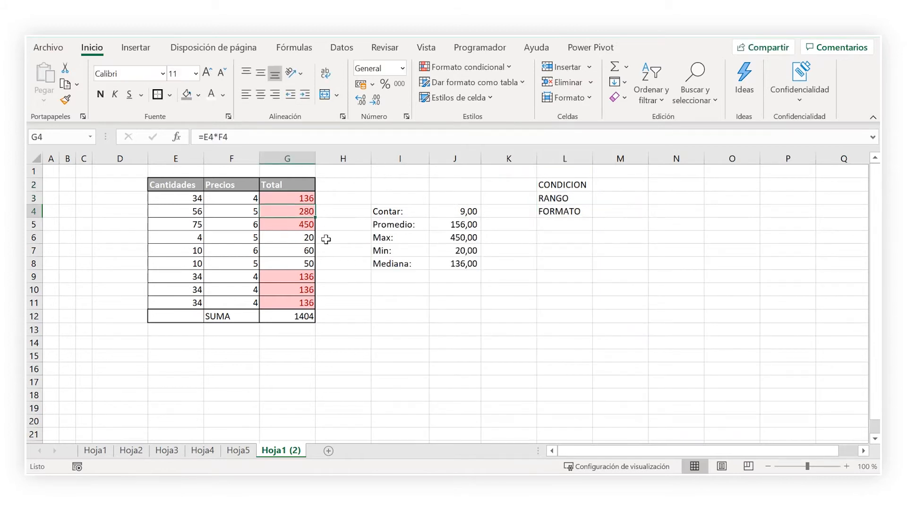
{"action": "left_click", "coordinate": [468, 67]}
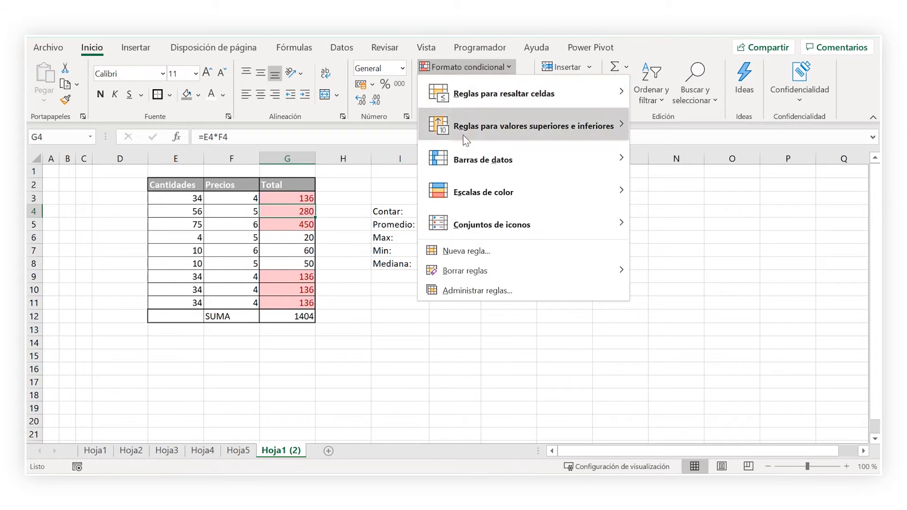
{"action": "left_click", "coordinate": [494, 299]}
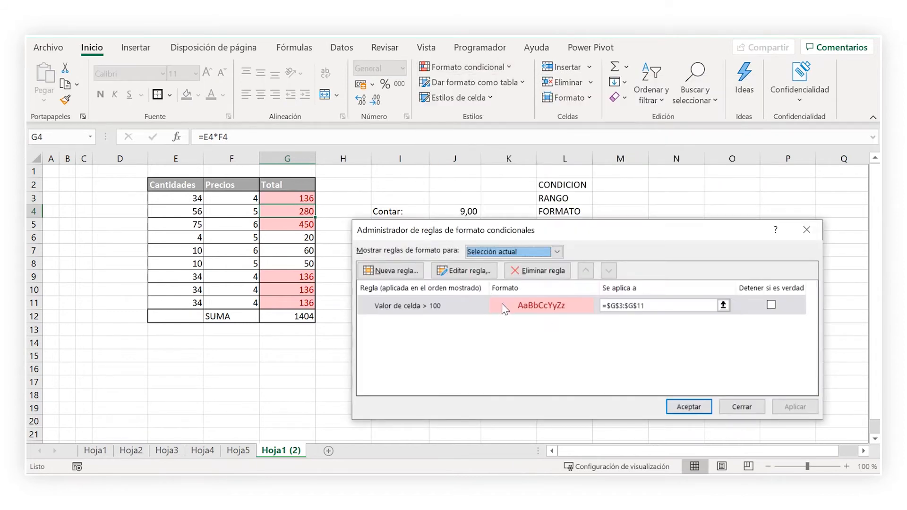
{"action": "left_click", "coordinate": [558, 252]}
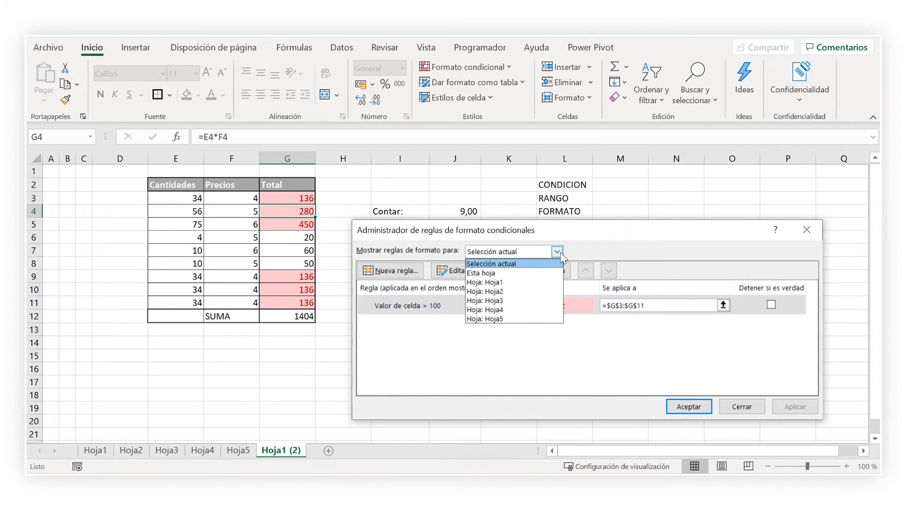
{"action": "left_click", "coordinate": [529, 274]}
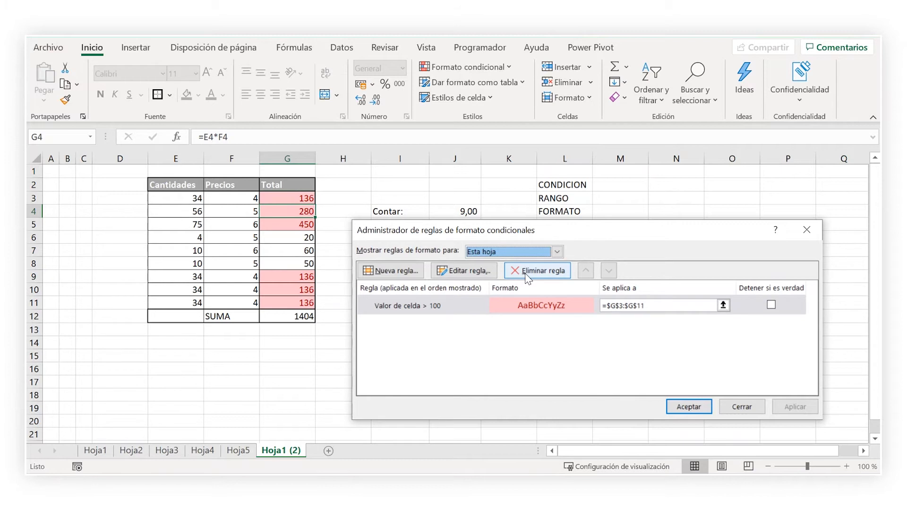
Review the conditional formatting rules of Hoja2 and Hoja3, return to the current selection's rules, and close the rules manager.
{"action": "left_click", "coordinate": [537, 252]}
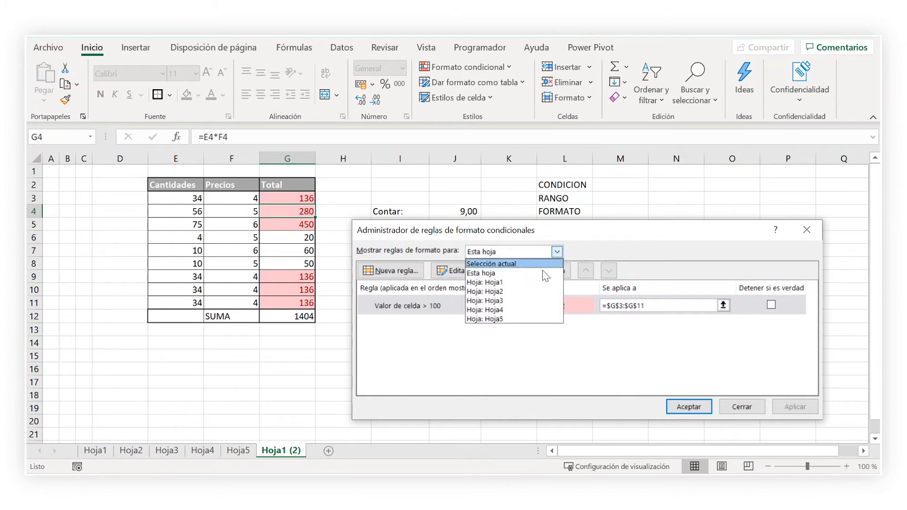
{"action": "left_click", "coordinate": [528, 291]}
{"action": "left_click", "coordinate": [557, 252]}
{"action": "left_click", "coordinate": [534, 302]}
{"action": "left_click", "coordinate": [557, 252]}
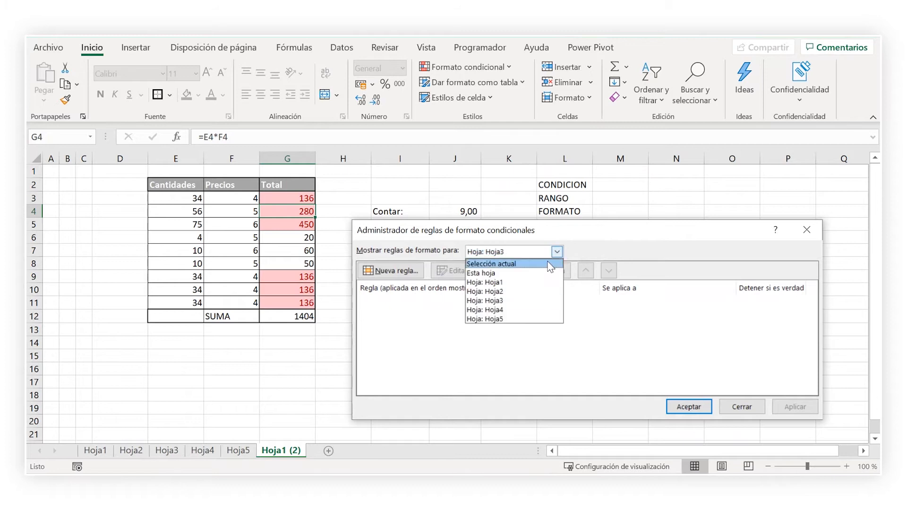
{"action": "left_click", "coordinate": [549, 262]}
{"action": "left_click", "coordinate": [742, 407]}
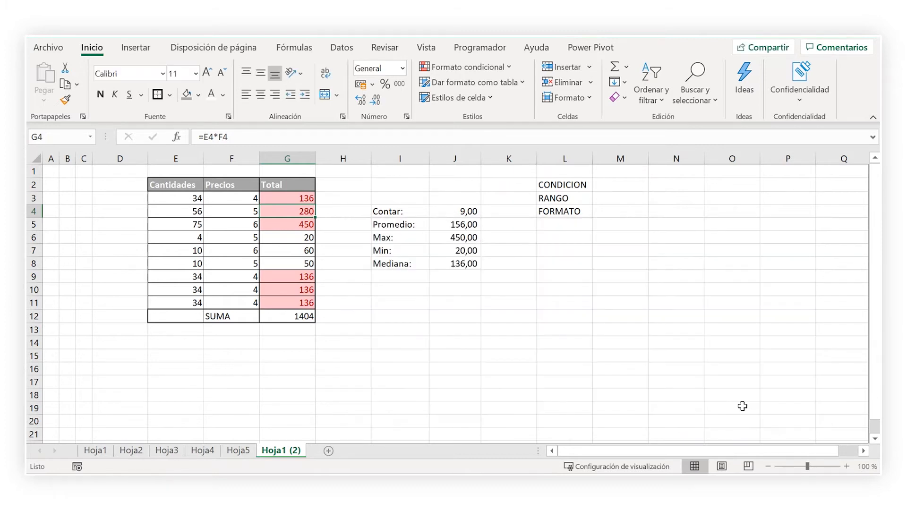
With L3 selected, show all of this sheet's conditional formatting rules in the rules manager, keeping the L2:L4 labels in view.
{"action": "left_click", "coordinate": [564, 198]}
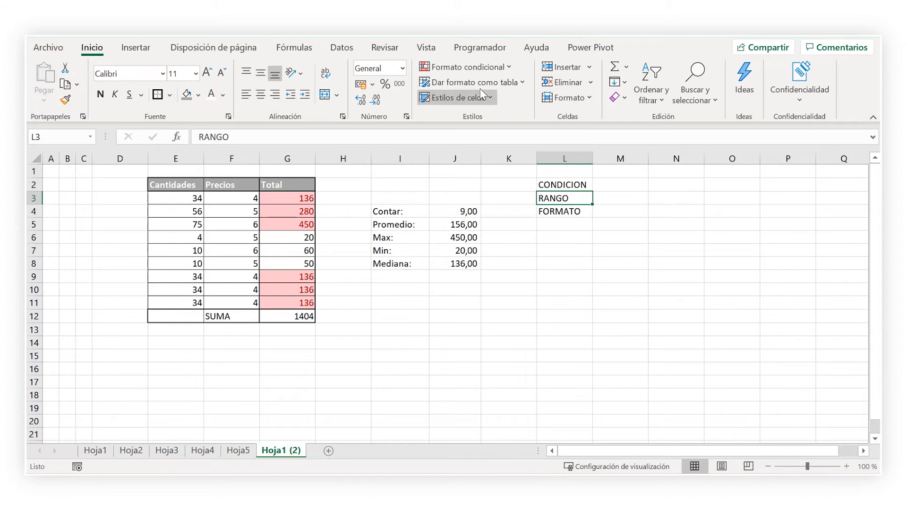
{"action": "left_click", "coordinate": [460, 71]}
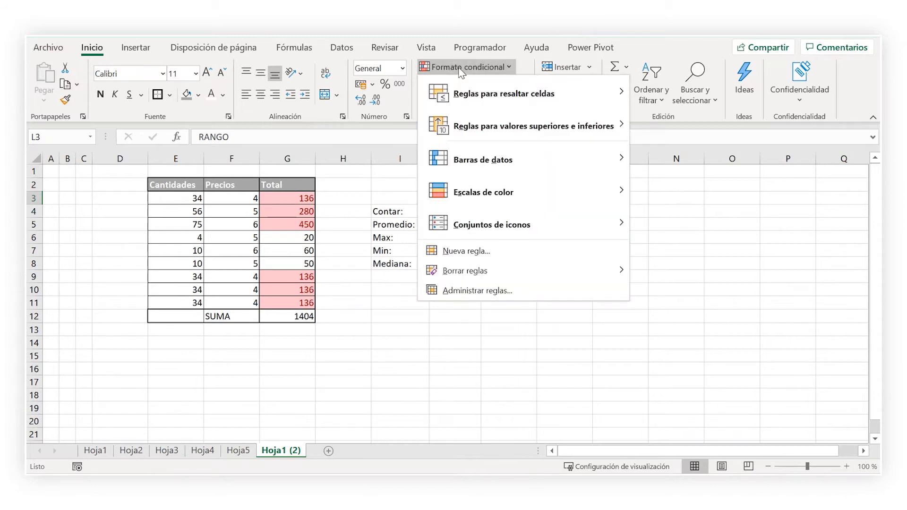
{"action": "left_click", "coordinate": [491, 295]}
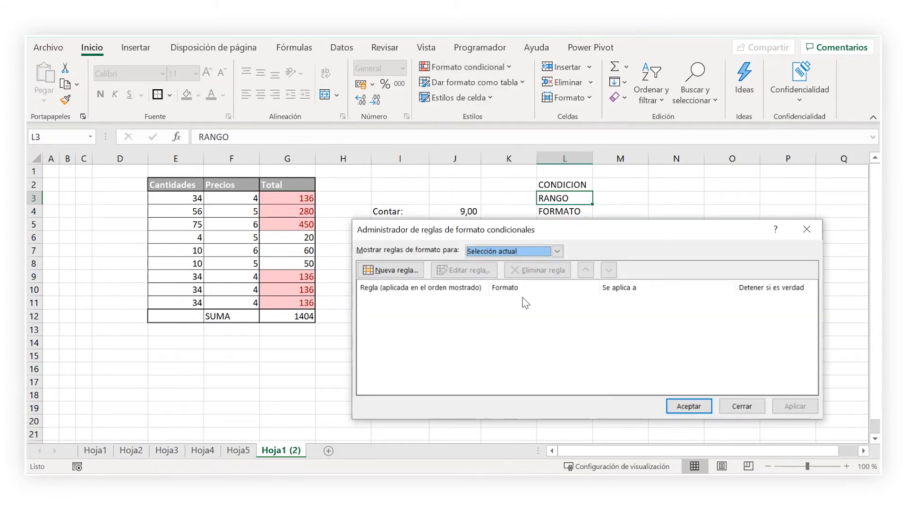
{"action": "left_click", "coordinate": [557, 251]}
{"action": "left_click", "coordinate": [501, 268]}
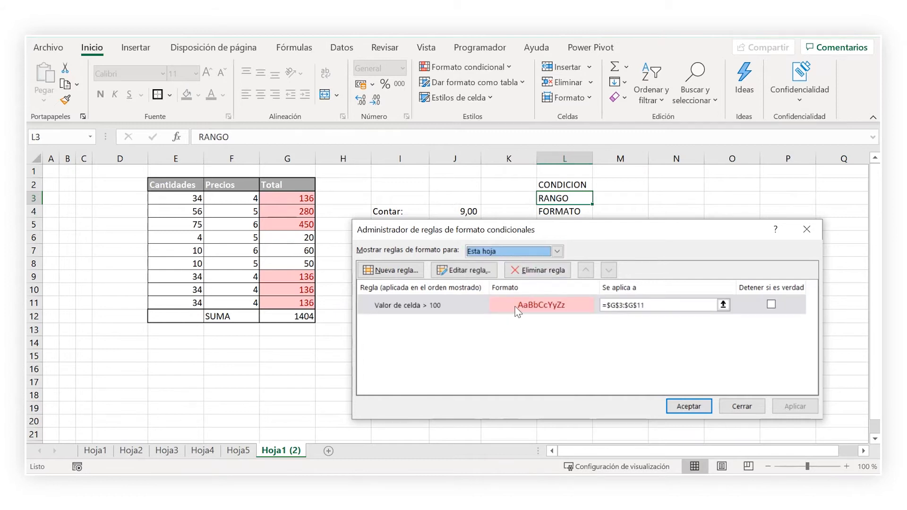
{"action": "left_click_drag", "start_coordinate": [566, 238], "coordinate": [558, 269]}
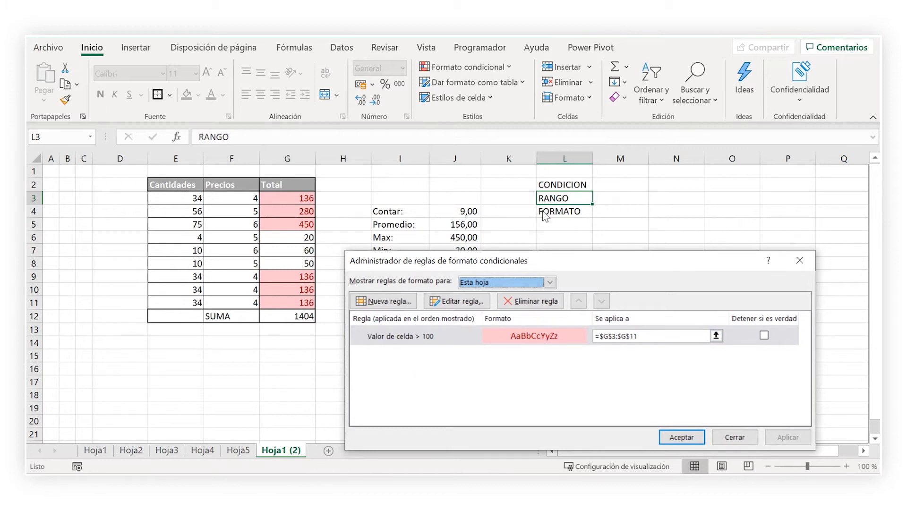
Edit the Total column's greater-than rule to use a threshold of 150, and apply the change.
{"action": "left_click", "coordinate": [424, 339]}
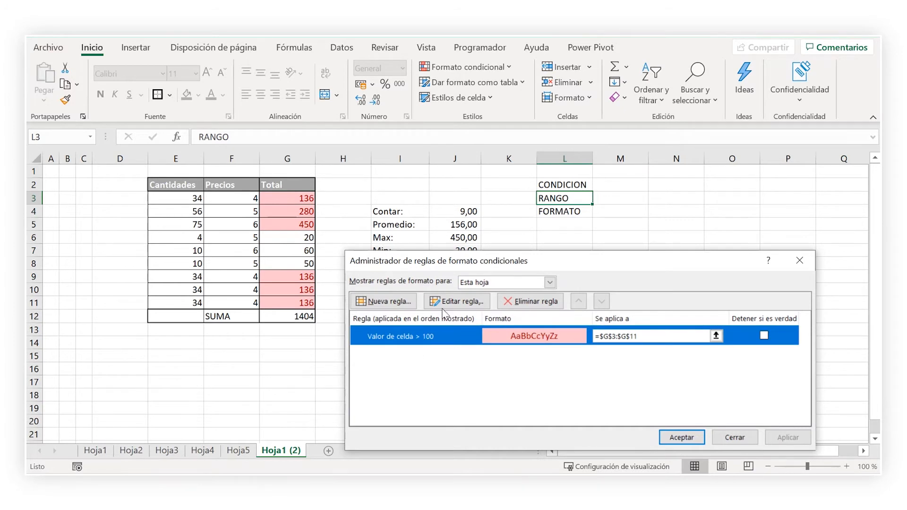
{"action": "left_click", "coordinate": [456, 305]}
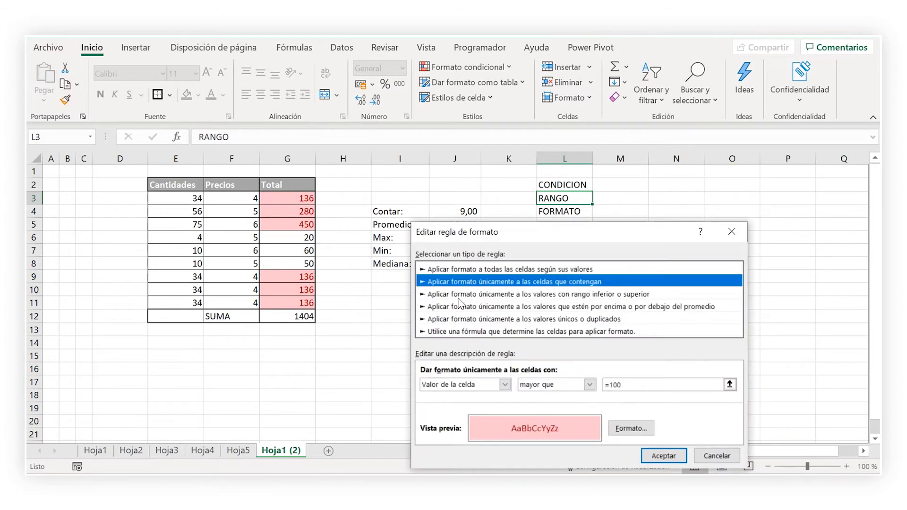
{"action": "left_click_drag", "start_coordinate": [522, 174], "coordinate": [517, 117]}
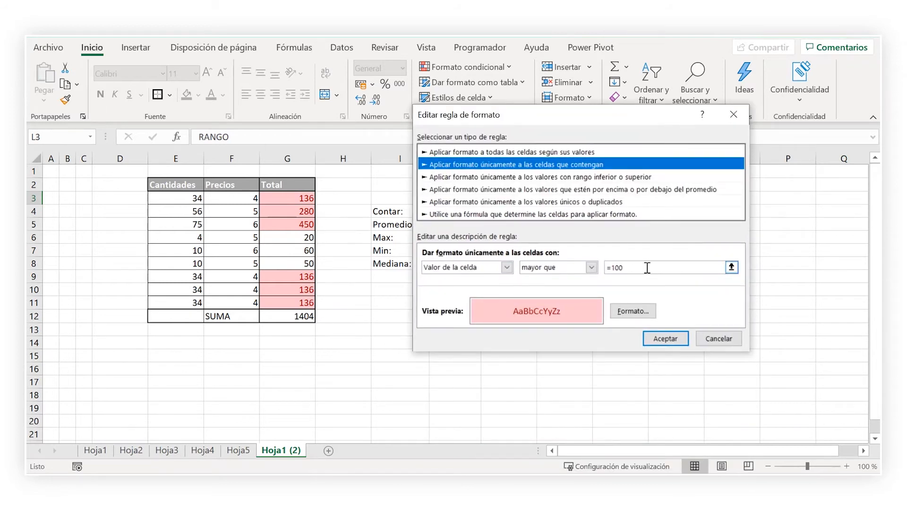
{"action": "left_click", "coordinate": [591, 268]}
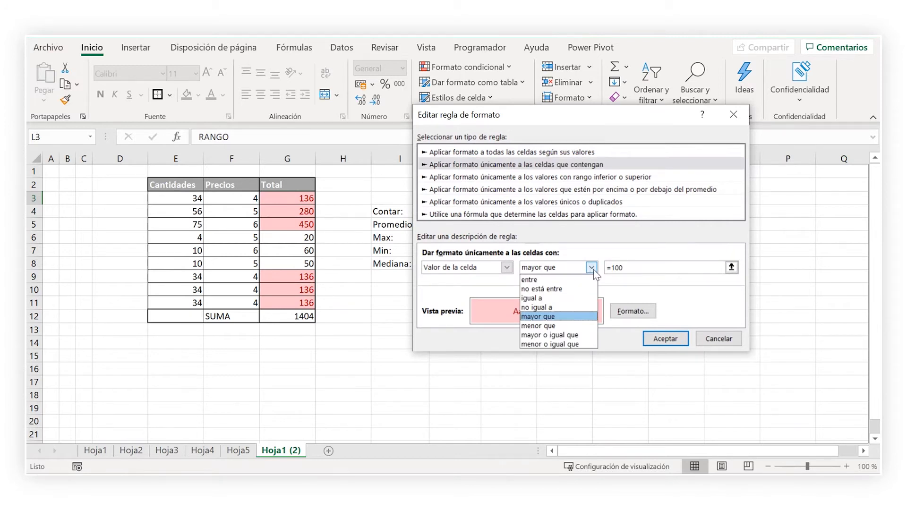
{"action": "left_click", "coordinate": [594, 269]}
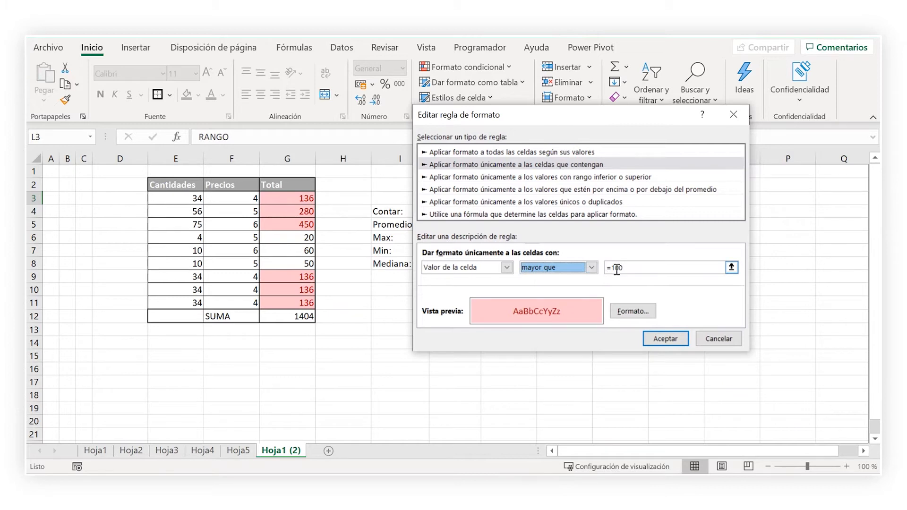
{"action": "left_click", "coordinate": [675, 269]}
{"action": "key", "text": "BackSpace"}
{"action": "key", "text": "BackSpace"}
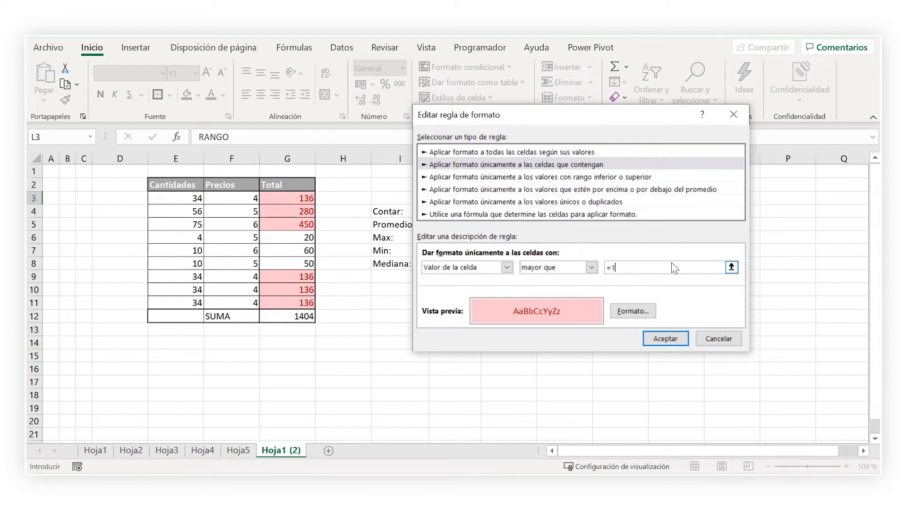
{"action": "type", "text": "50"}
{"action": "left_click", "coordinate": [663, 339]}
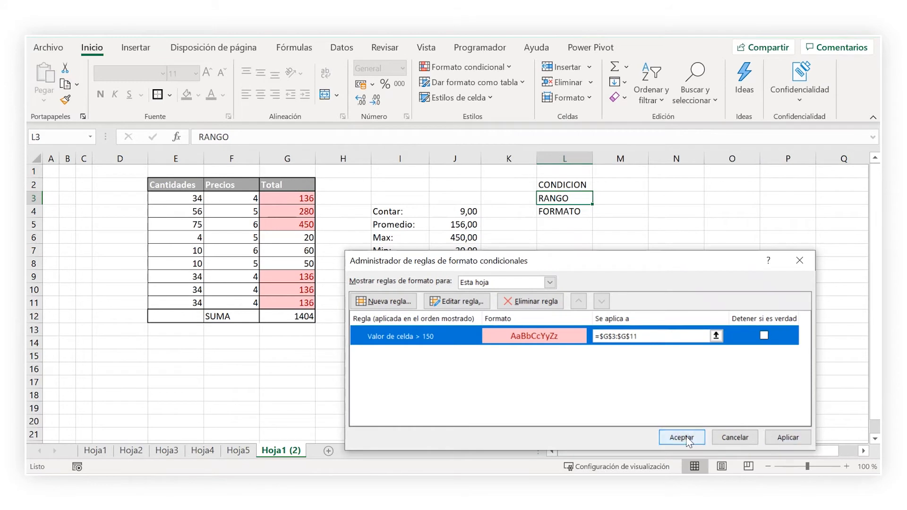
{"action": "left_click", "coordinate": [682, 437]}
Test the 150 threshold by setting the quantity in E7 to 25, and change it to 26.
{"action": "left_click", "coordinate": [177, 251]}
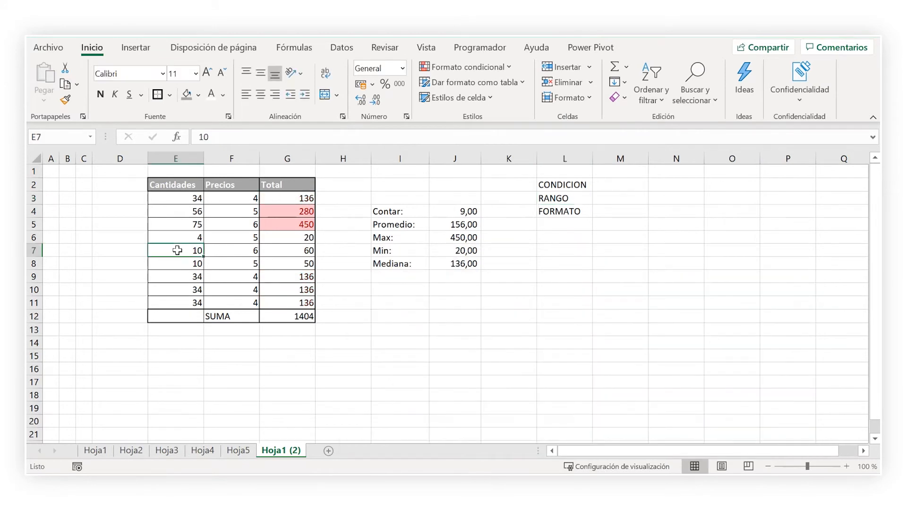
{"action": "type", "text": "25"}
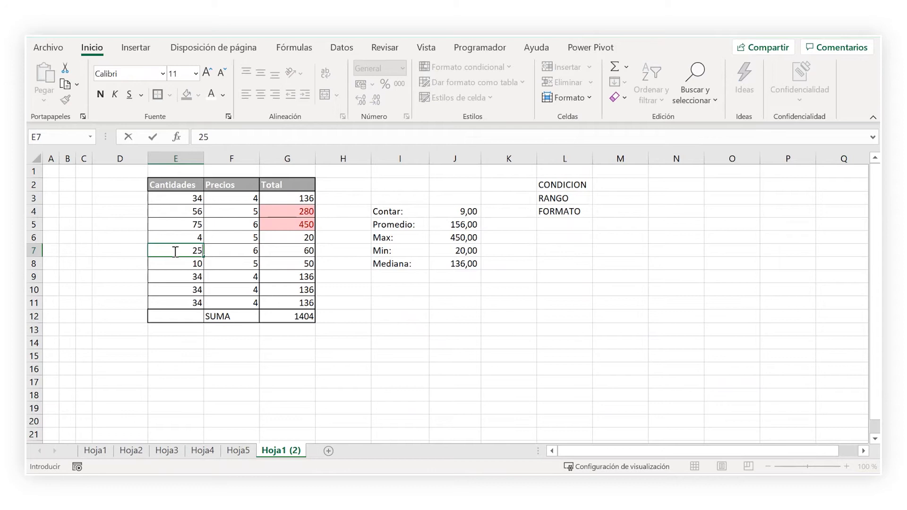
{"action": "key", "text": "Return"}
{"action": "left_click", "coordinate": [174, 251]}
{"action": "type", "text": "26"}
{"action": "key", "text": "Return"}
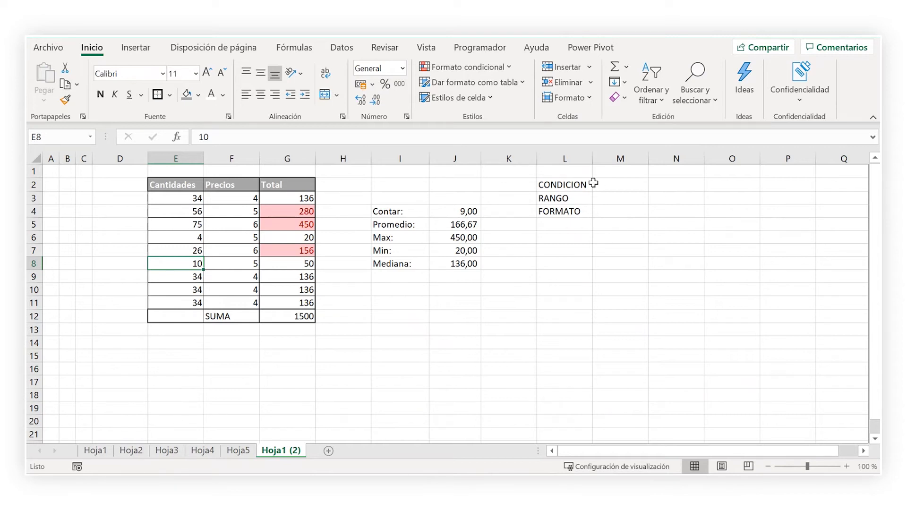
Enter 150 in M2 as the value beside the CONDICION label.
{"action": "left_click", "coordinate": [617, 187]}
{"action": "type", "text": "150"}
{"action": "key", "text": "Return"}
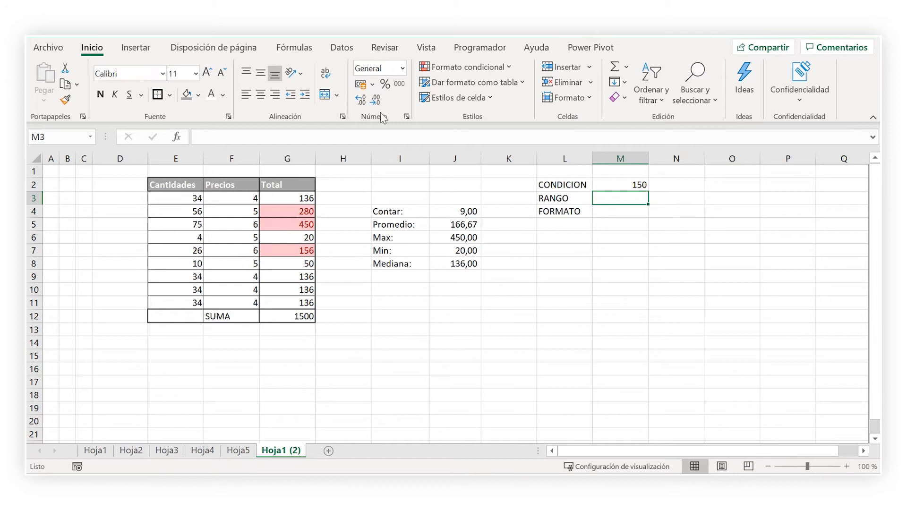
Open the conditional formatting rules manager and show the rules for this whole sheet, keeping the L2:L4 labels in view.
{"action": "left_click", "coordinate": [467, 67]}
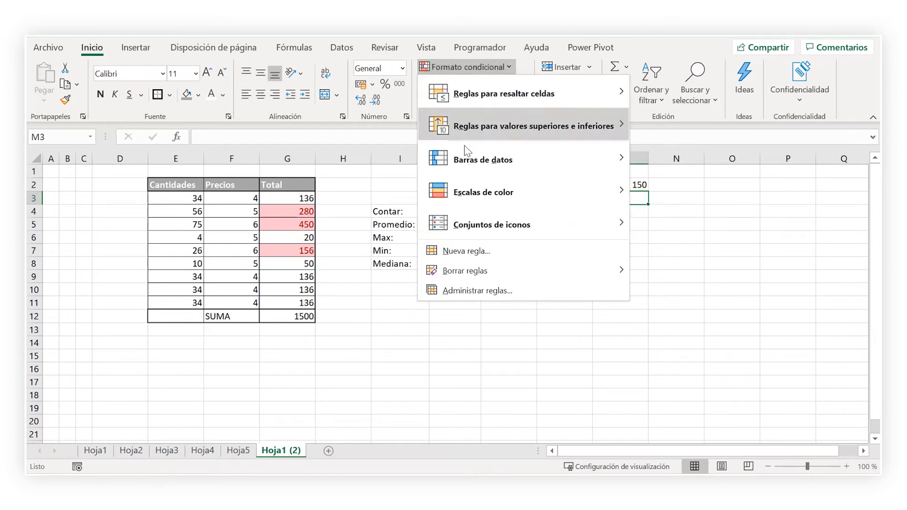
{"action": "left_click", "coordinate": [504, 296]}
{"action": "mouse_move", "coordinate": [544, 264]}
{"action": "left_mouse_down"}
{"action": "mouse_move", "coordinate": [560, 287]}
{"action": "mouse_move", "coordinate": [559, 264]}
{"action": "left_mouse_up"}
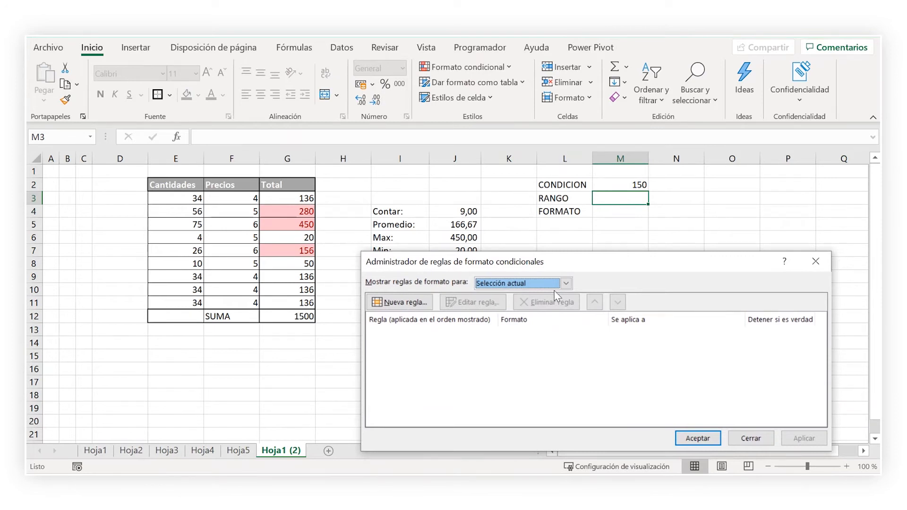
{"action": "left_click", "coordinate": [566, 284]}
{"action": "left_click", "coordinate": [530, 305]}
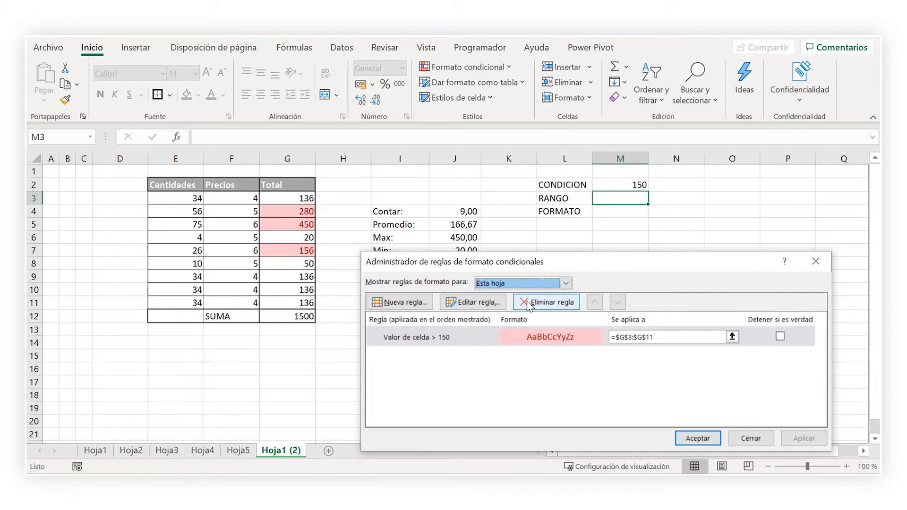
Edit the Total column's greater-than rule to take its threshold from cell $M$2, and apply the change.
{"action": "left_click", "coordinate": [458, 338]}
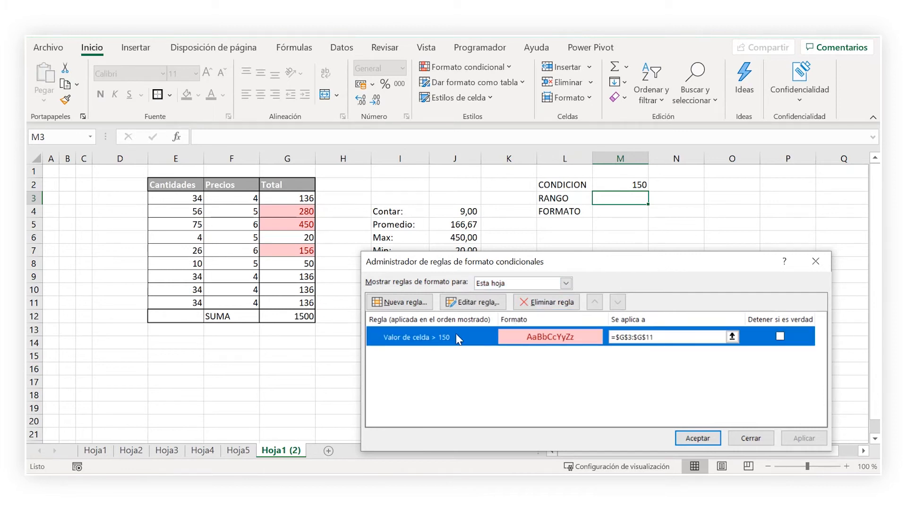
{"action": "left_click", "coordinate": [476, 302]}
{"action": "left_click", "coordinate": [655, 385]}
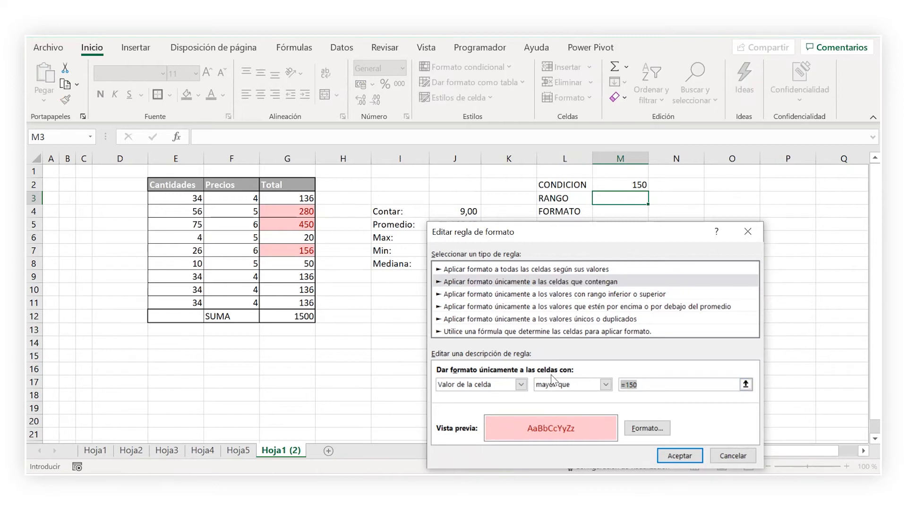
{"action": "key", "text": "BackSpace"}
{"action": "left_click", "coordinate": [632, 186]}
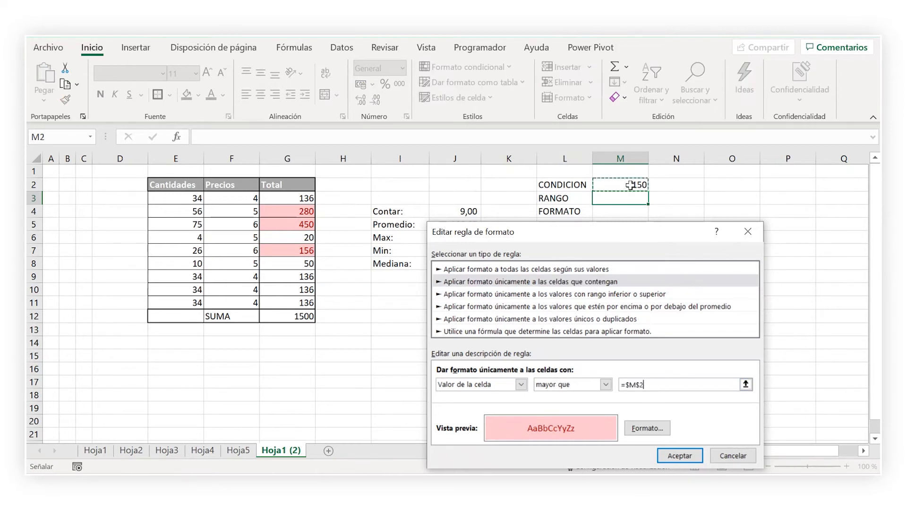
{"action": "left_click", "coordinate": [680, 455]}
{"action": "left_click", "coordinate": [688, 435]}
Test the linked threshold by setting the CONDICION value in M2 to 500, 150 and 100 in turn.
{"action": "left_click", "coordinate": [620, 184]}
{"action": "type", "text": "500"}
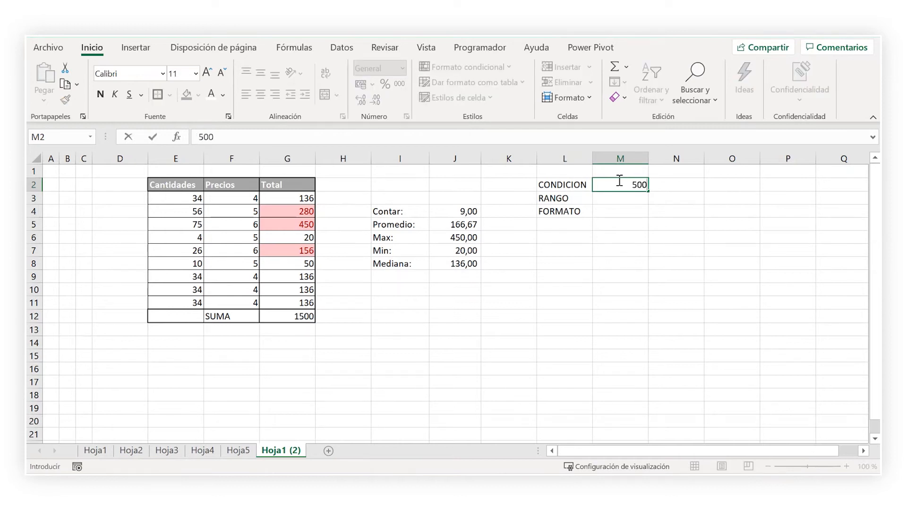
{"action": "key", "text": "Return"}
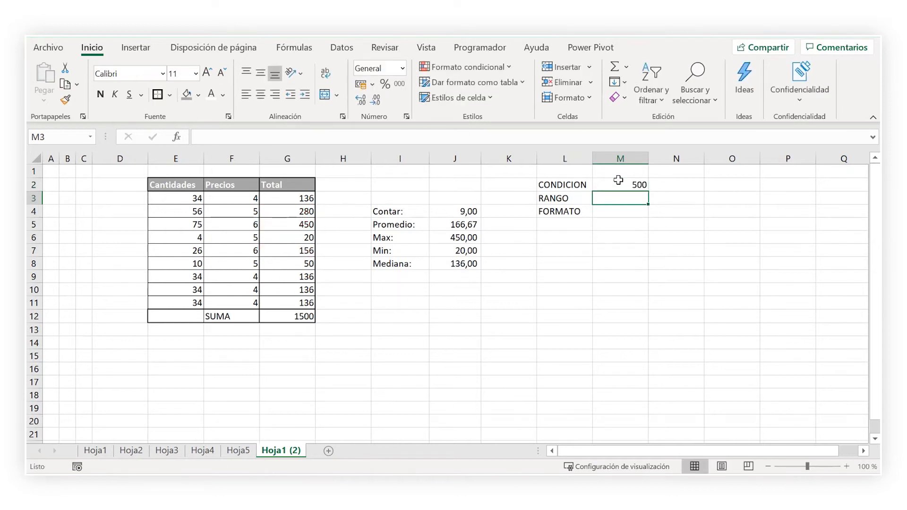
{"action": "left_click", "coordinate": [612, 185]}
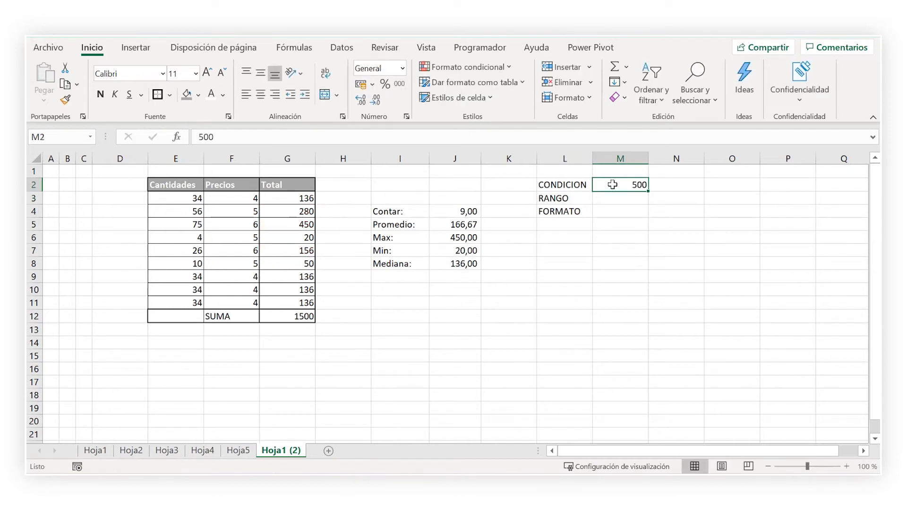
{"action": "type", "text": "150"}
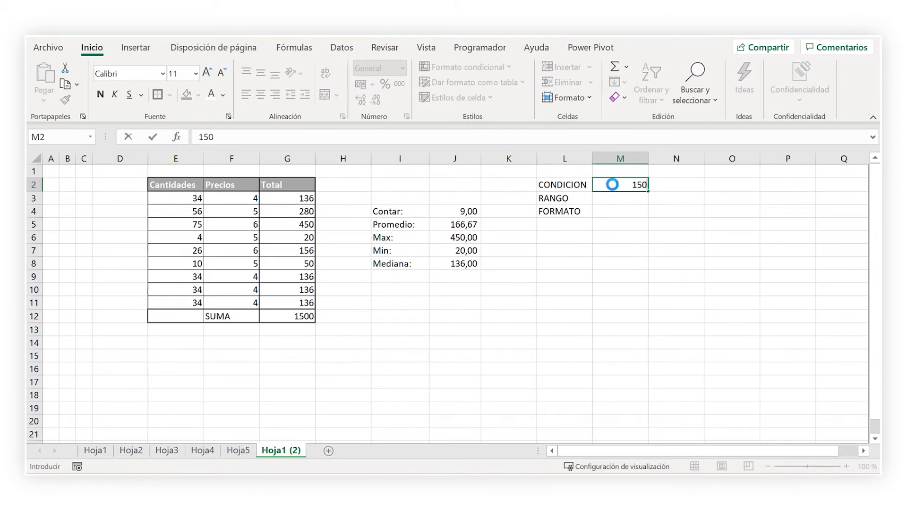
{"action": "key", "text": "Return"}
{"action": "left_click", "coordinate": [613, 184]}
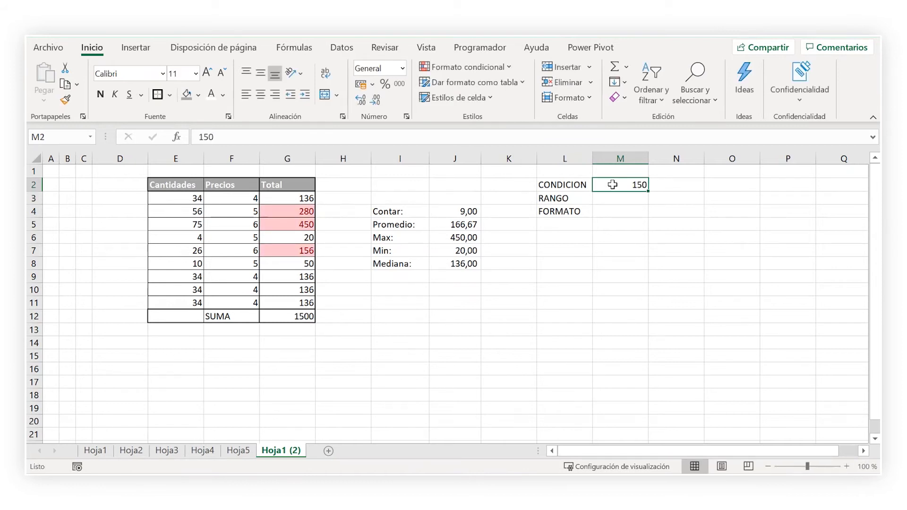
{"action": "type", "text": "100"}
{"action": "key", "text": "Return"}
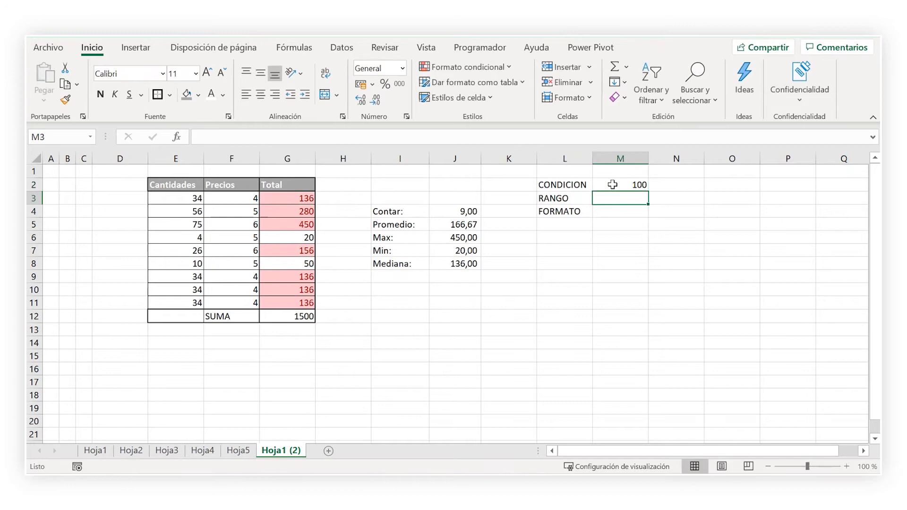
Select the totals G3:G11, and test the condition in M2 with 350 and then 200.
{"action": "left_click", "coordinate": [272, 213]}
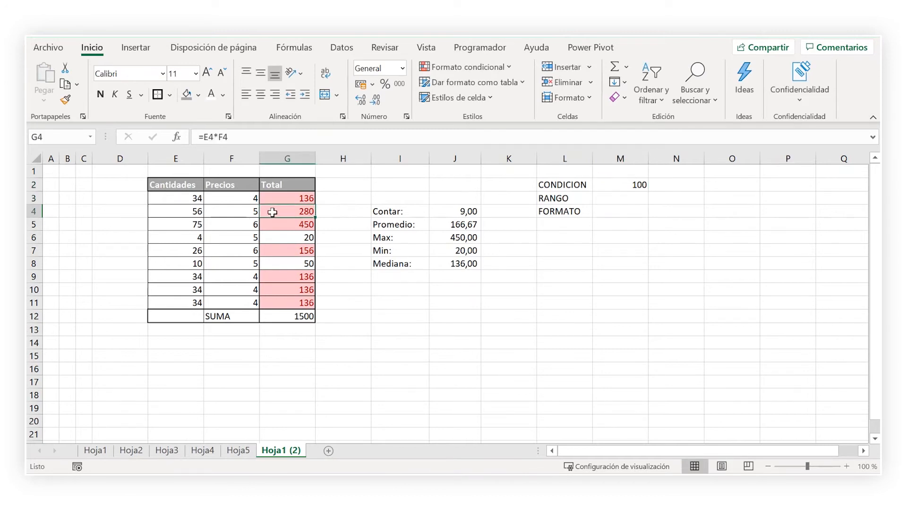
{"action": "left_click_drag", "start_coordinate": [284, 198], "coordinate": [286, 300]}
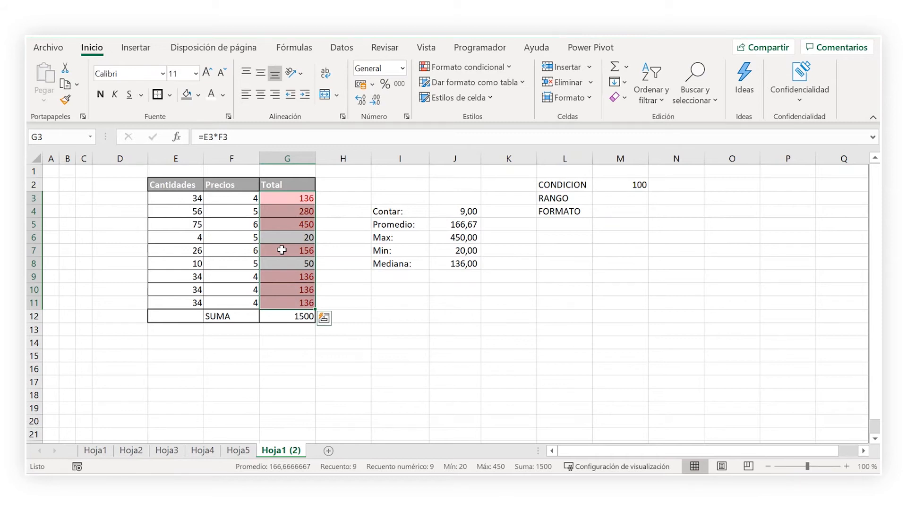
{"action": "left_click", "coordinate": [633, 184]}
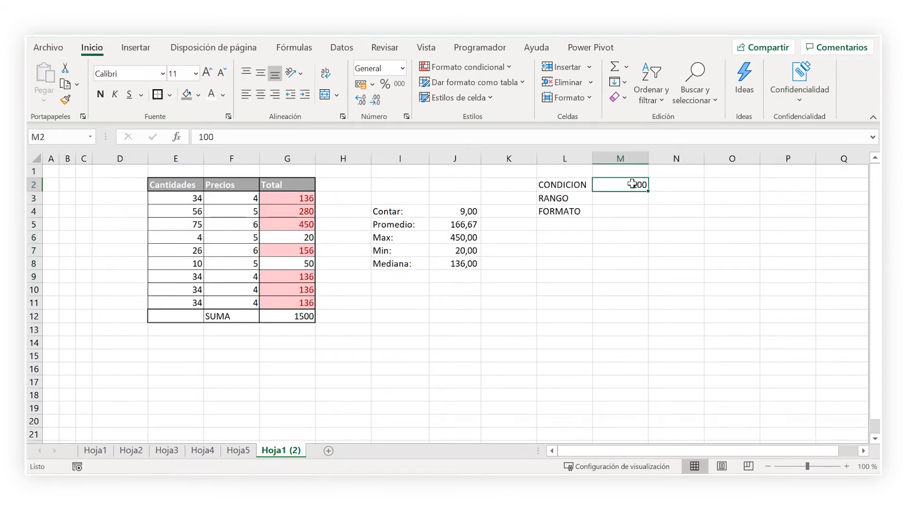
{"action": "type", "text": "450"}
{"action": "key", "text": "Return"}
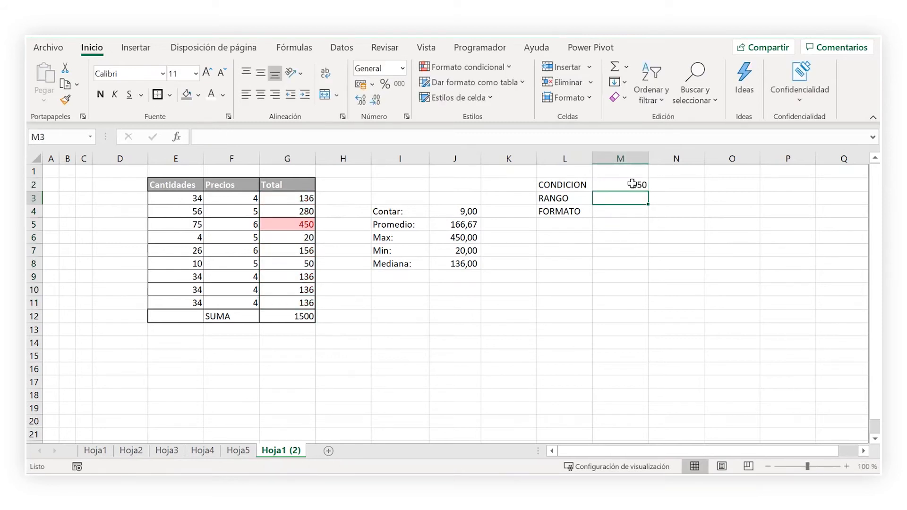
{"action": "left_click", "coordinate": [631, 186]}
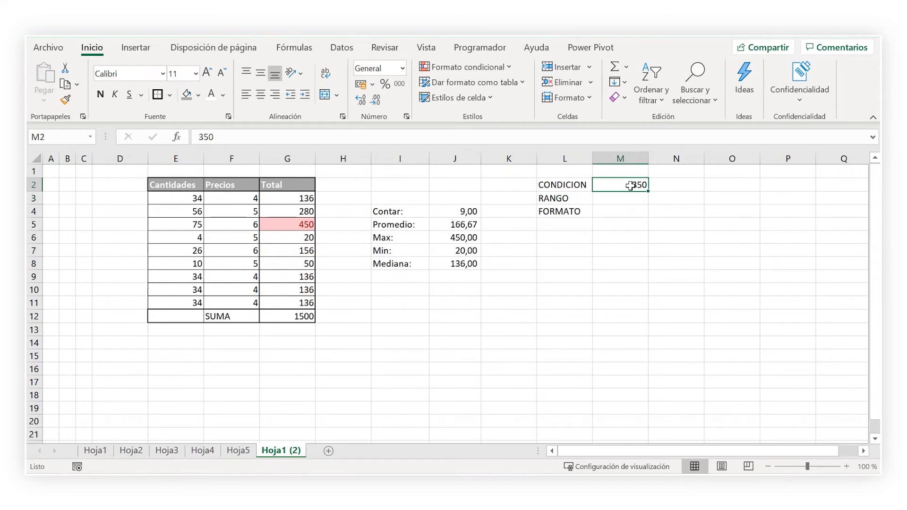
{"action": "type", "text": "200"}
{"action": "key", "text": "Return"}
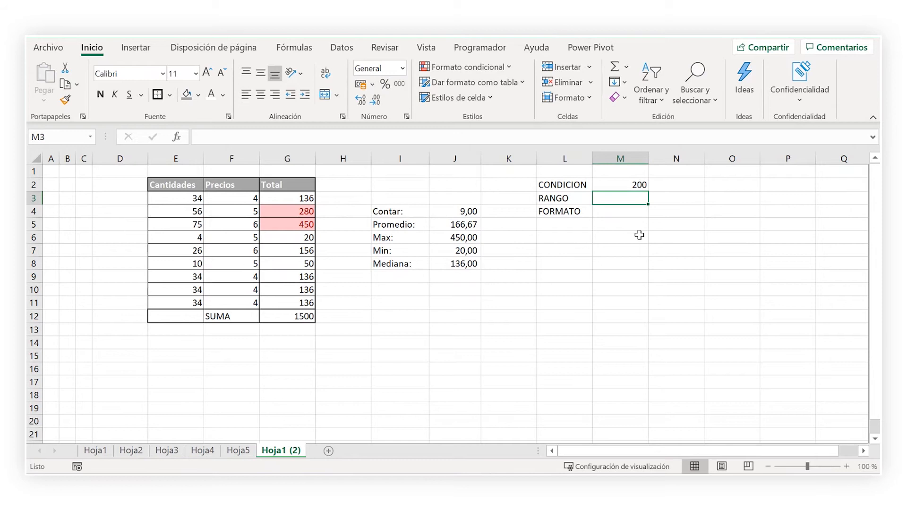
{"action": "left_click", "coordinate": [646, 185]}
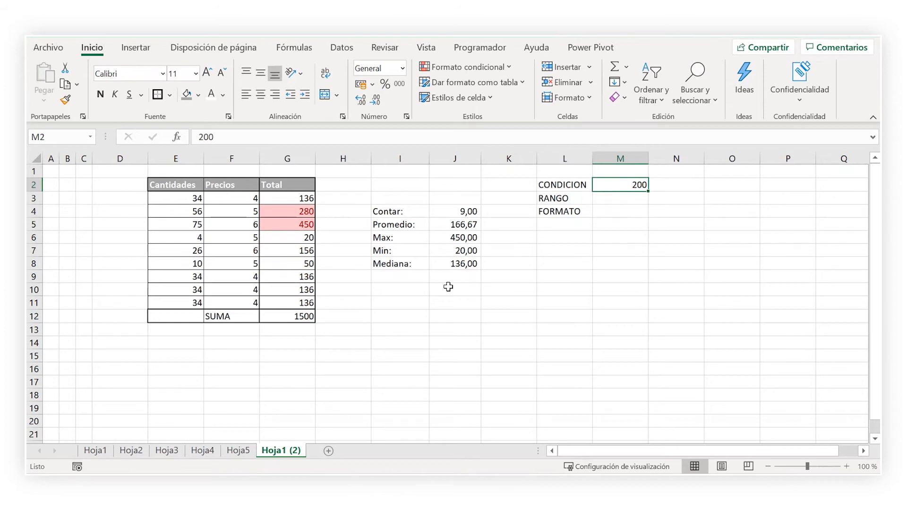
{"action": "left_click", "coordinate": [463, 70]}
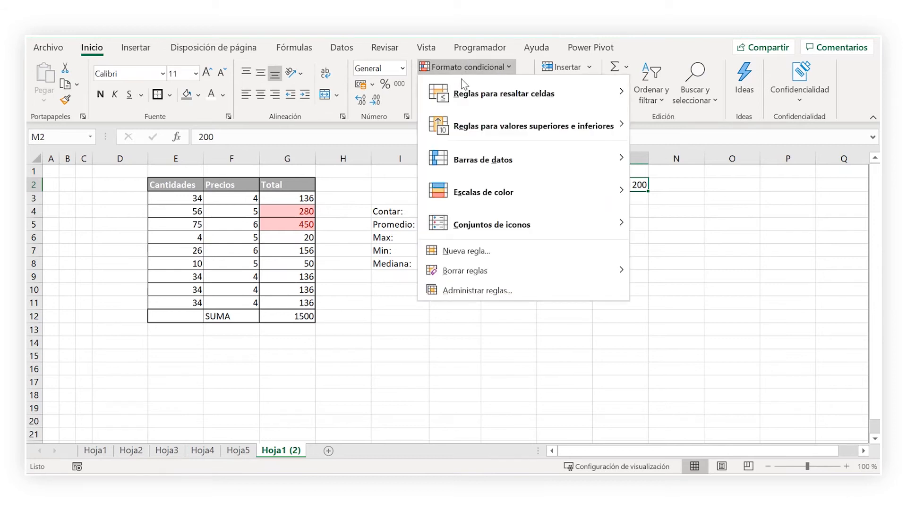
{"action": "left_click", "coordinate": [494, 262]}
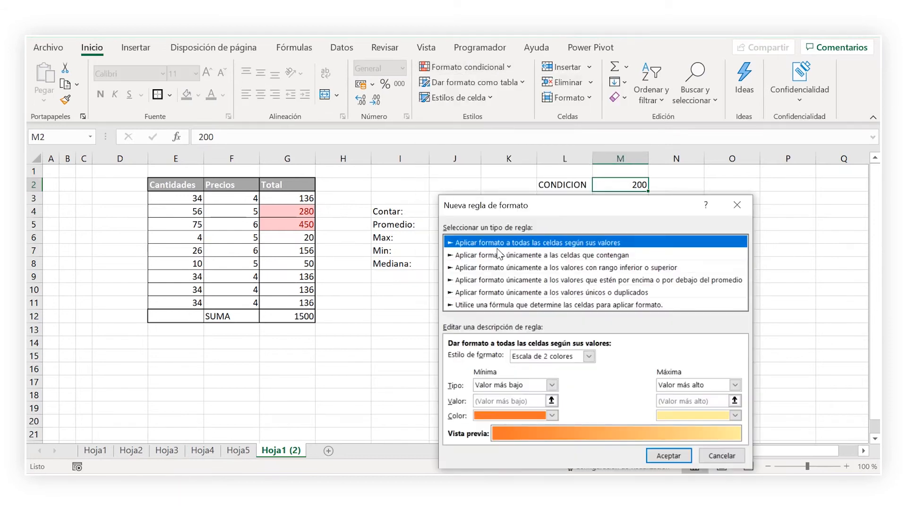
{"action": "left_click_drag", "start_coordinate": [549, 215], "coordinate": [536, 121]}
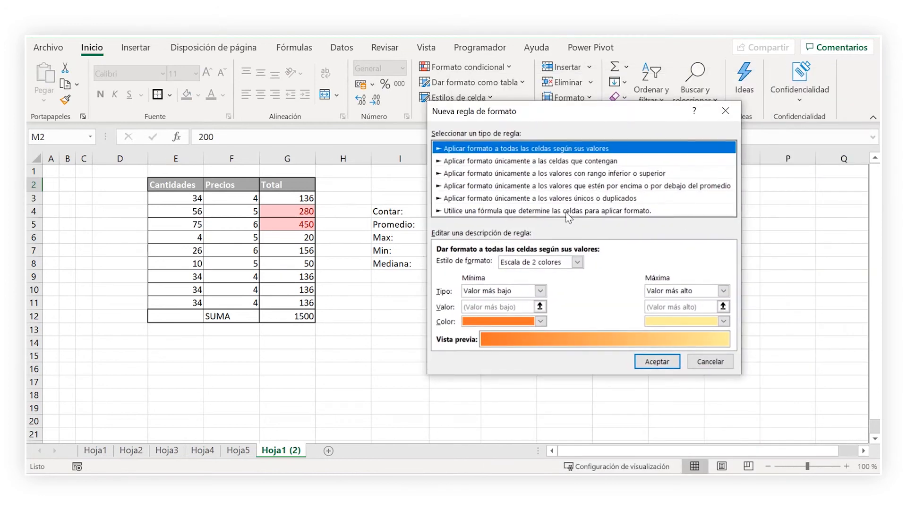
{"action": "left_click", "coordinate": [595, 162]}
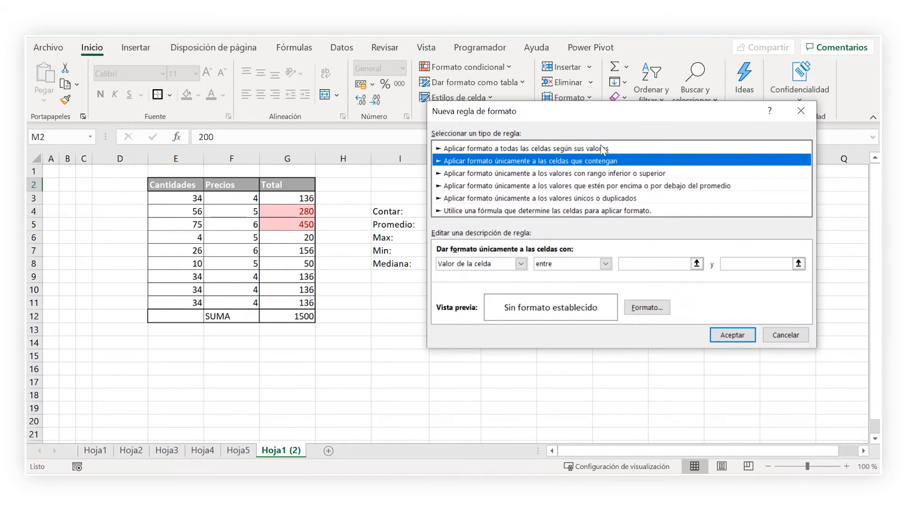
{"action": "left_click", "coordinate": [605, 264]}
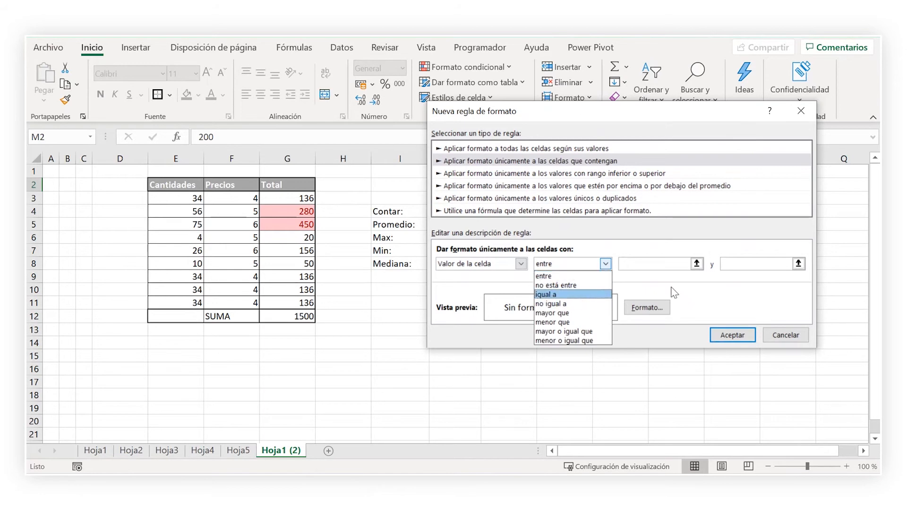
{"action": "left_click", "coordinate": [789, 336]}
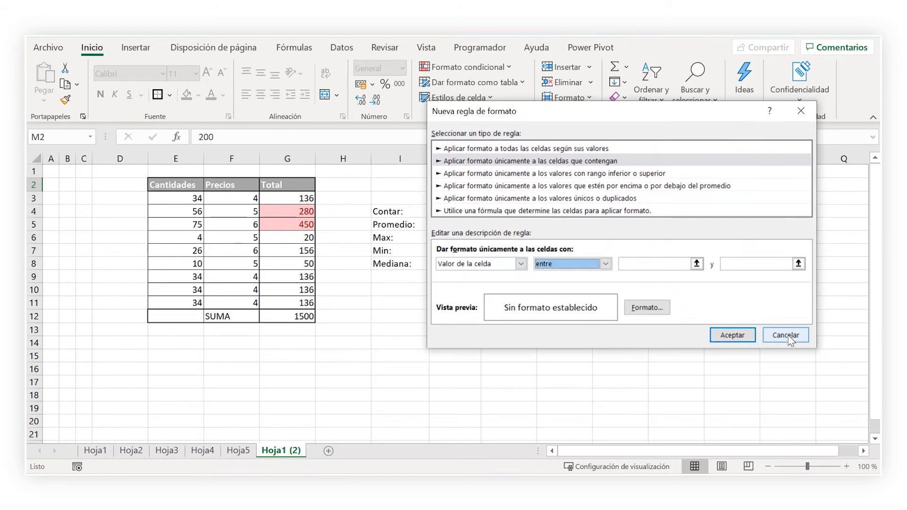
{"action": "left_click", "coordinate": [788, 336]}
Start a new conditional formatting rule on G3:G11 for cells whose value is less than 0.
{"action": "left_click_drag", "start_coordinate": [274, 197], "coordinate": [293, 301]}
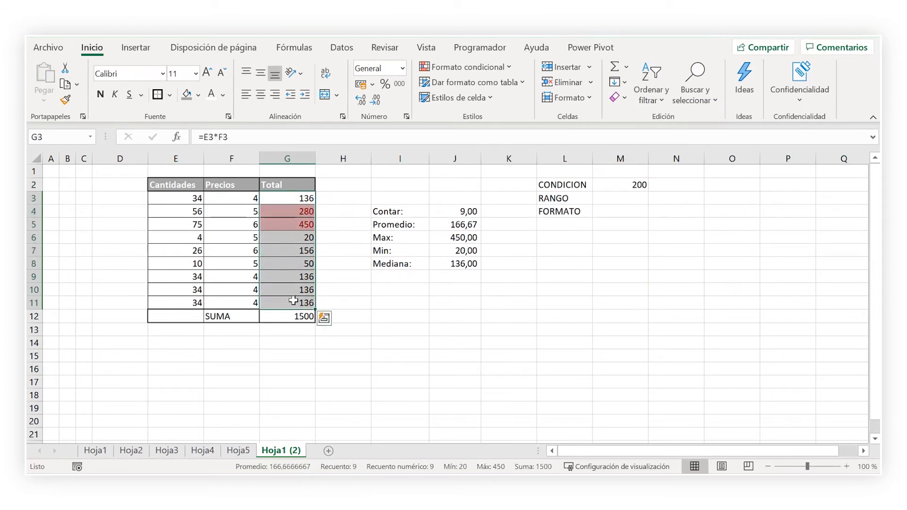
{"action": "left_click", "coordinate": [465, 67]}
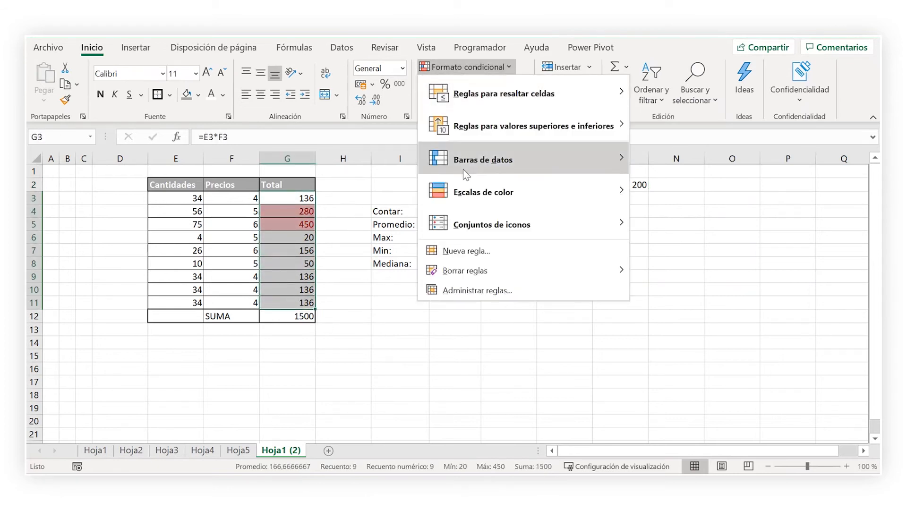
{"action": "left_click", "coordinate": [470, 252]}
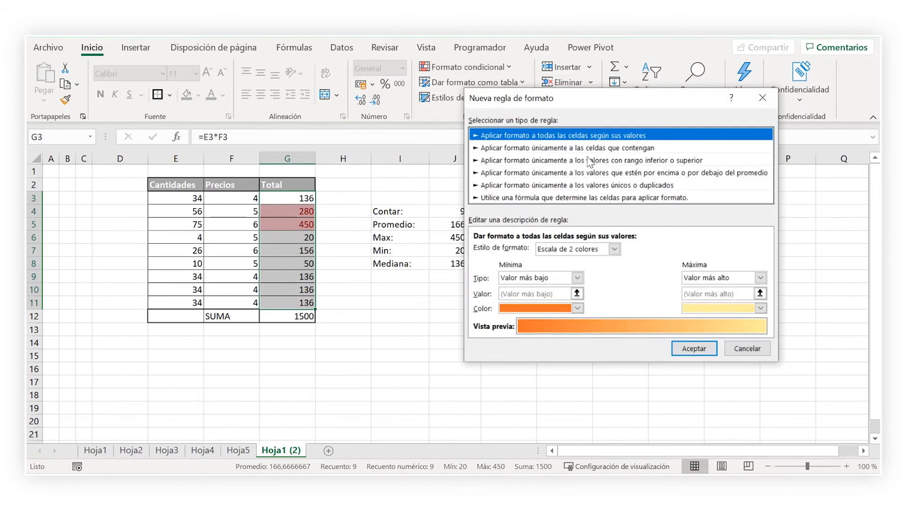
{"action": "left_click", "coordinate": [608, 148]}
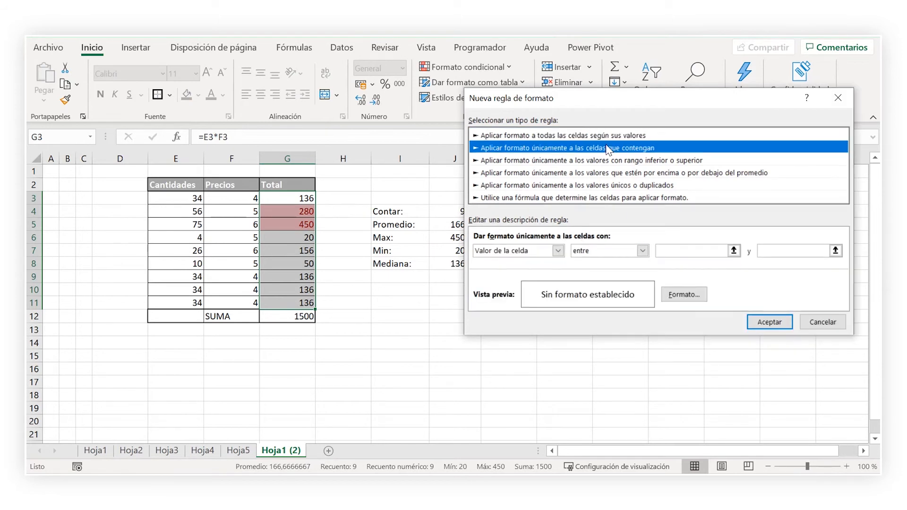
{"action": "left_click", "coordinate": [643, 250]}
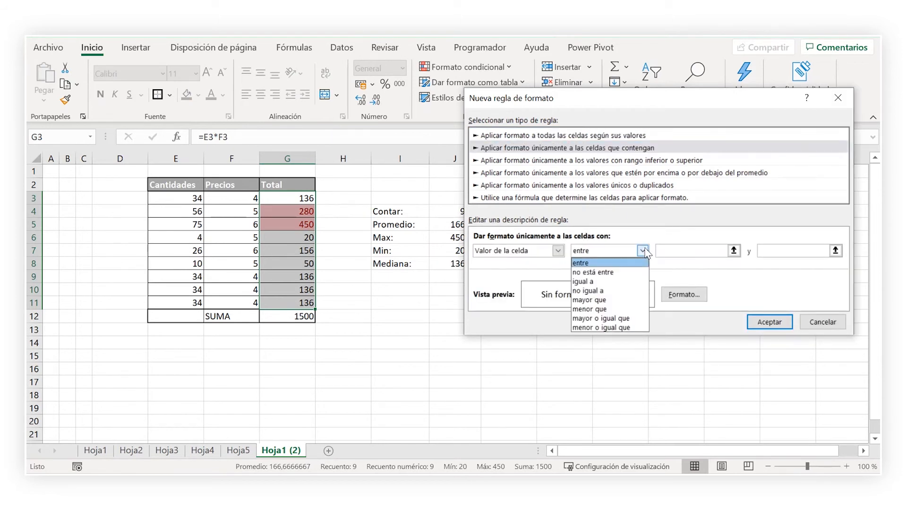
{"action": "left_click", "coordinate": [629, 309]}
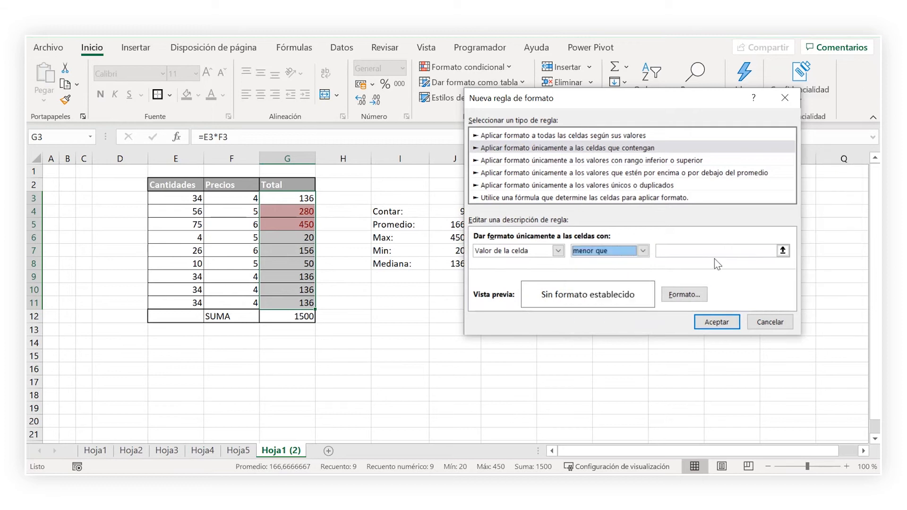
{"action": "left_click", "coordinate": [718, 250]}
{"action": "type", "text": "0"}
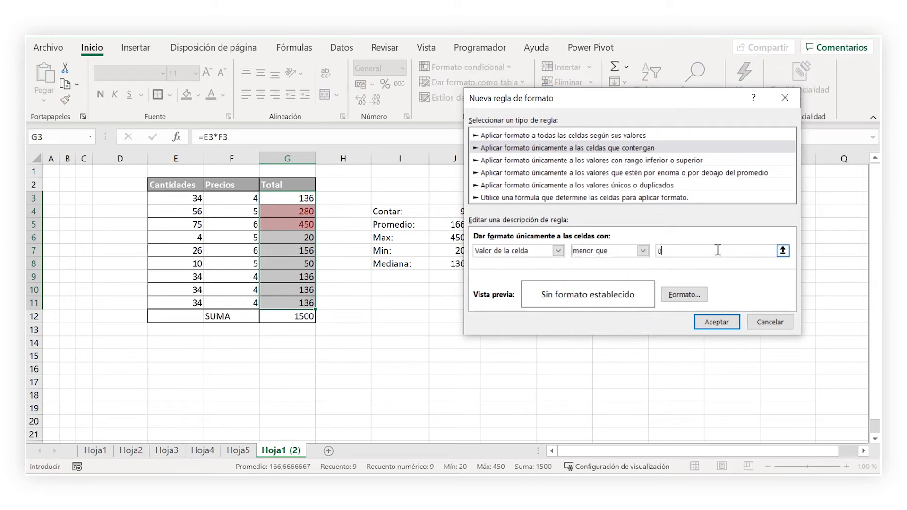
Set the less-than-0 rule's font format to white bold text.
{"action": "left_click", "coordinate": [680, 295]}
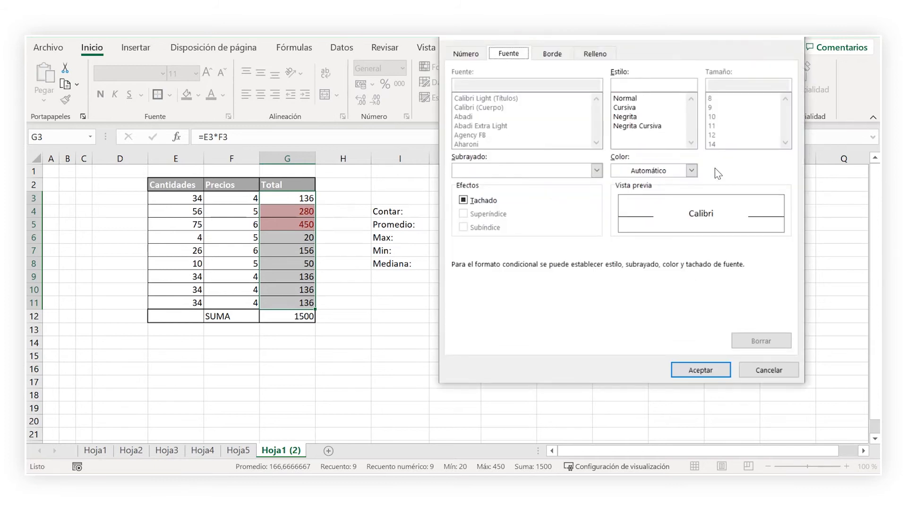
{"action": "left_click", "coordinate": [691, 170]}
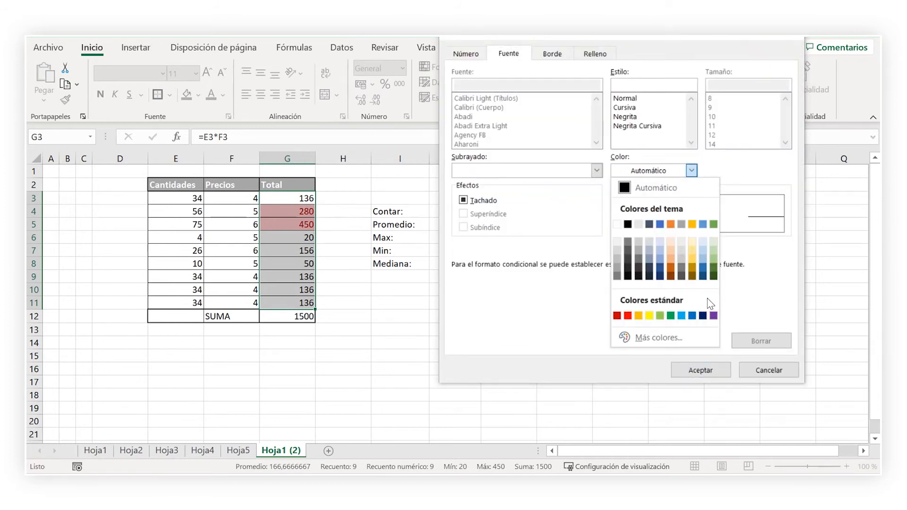
{"action": "left_click", "coordinate": [618, 224]}
{"action": "left_click", "coordinate": [625, 117]}
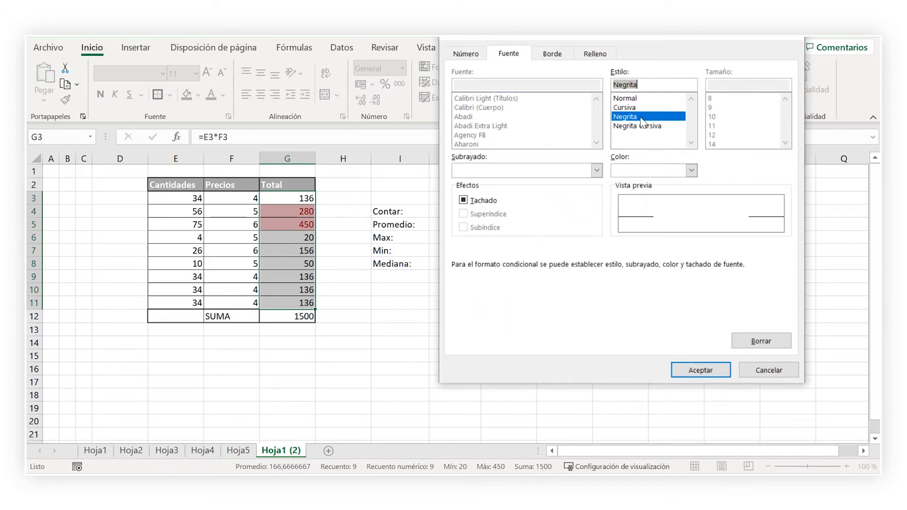
Give the less-than-0 rule a dark gray fill and create the rule on the totals.
{"action": "left_click", "coordinate": [564, 61]}
{"action": "left_click", "coordinate": [591, 58]}
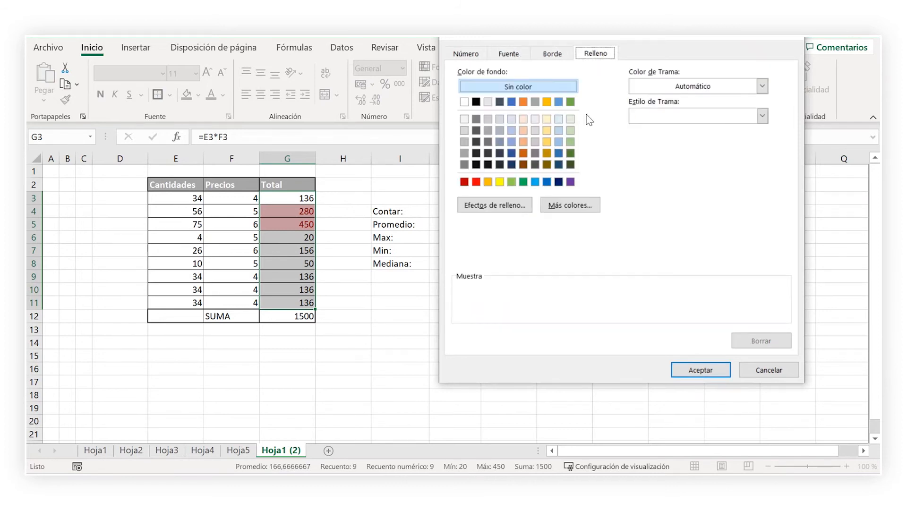
{"action": "left_click", "coordinate": [464, 165]}
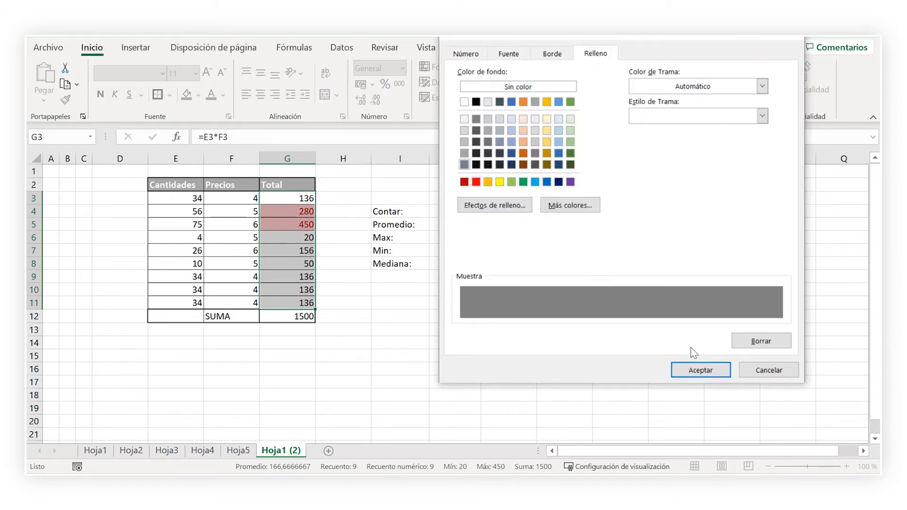
{"action": "left_click", "coordinate": [713, 372]}
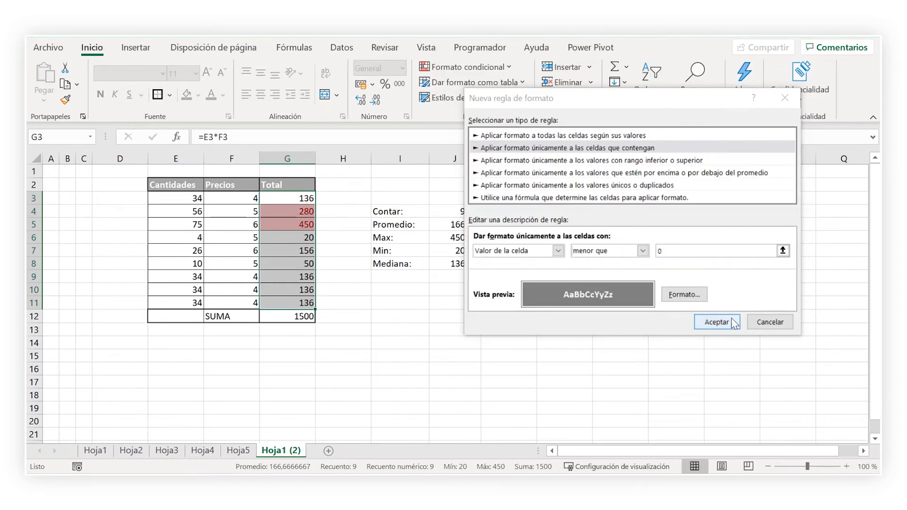
{"action": "left_click", "coordinate": [717, 322]}
{"action": "left_click", "coordinate": [693, 288]}
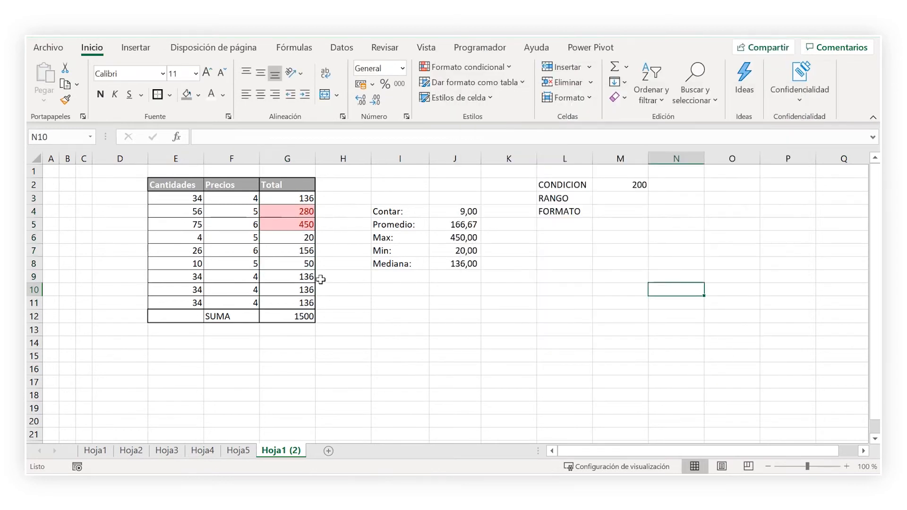
Test the negative-total rule by setting the quantities in E7 to -3 and E9 to -45.
{"action": "left_click", "coordinate": [175, 252]}
{"action": "type", "text": "-3"}
{"action": "key", "text": "Return"}
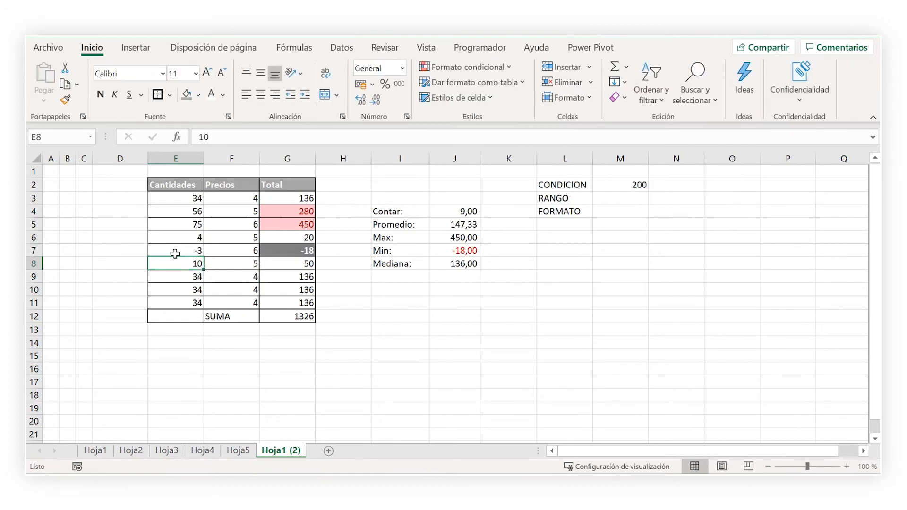
{"action": "left_click", "coordinate": [171, 280]}
{"action": "type", "text": "-45"}
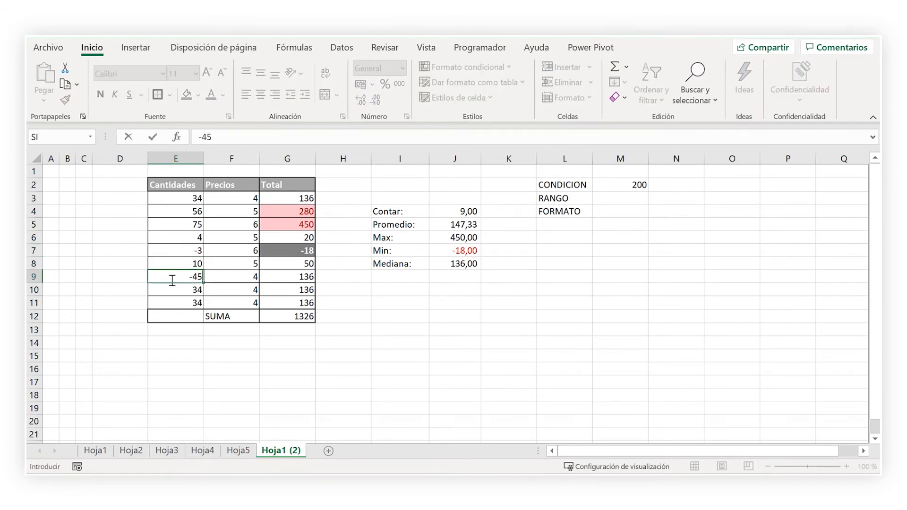
{"action": "key", "text": "Return"}
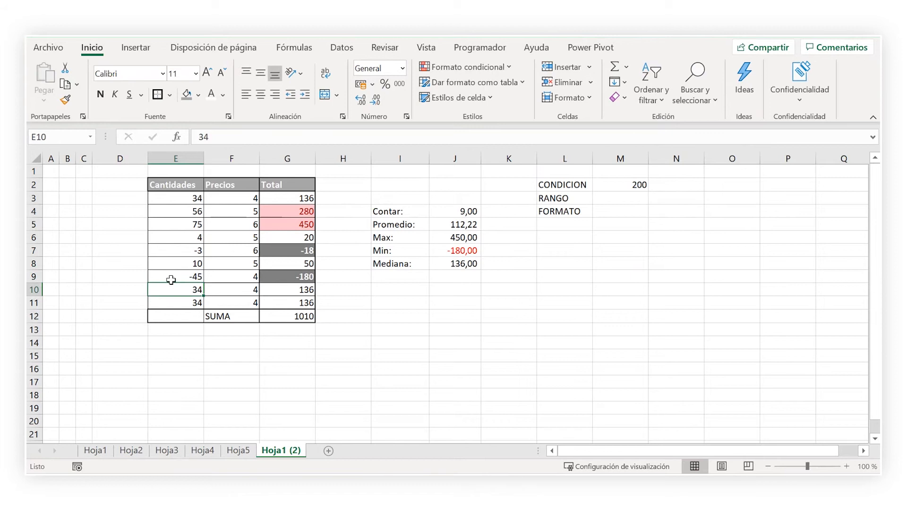
Inspect totals G7 and G4, and review the conditional formatting rules that apply to G4 without changing them.
{"action": "left_click", "coordinate": [291, 251]}
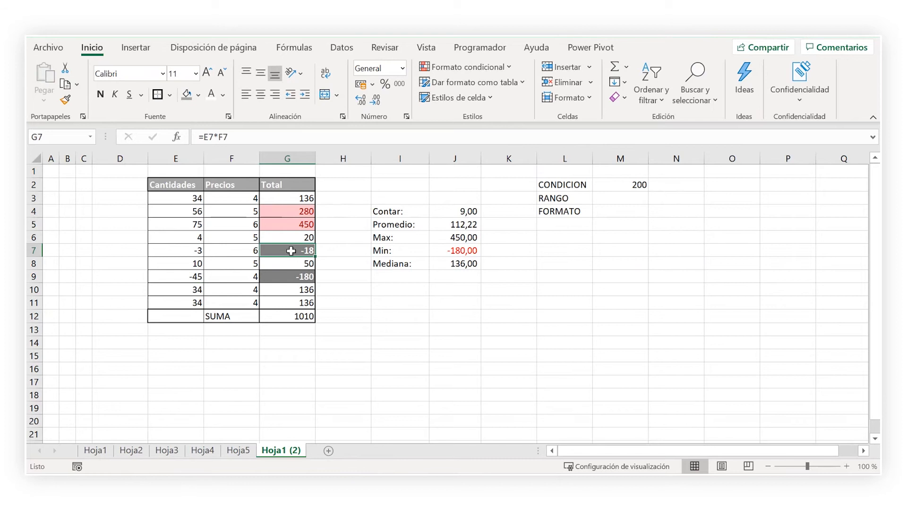
{"action": "left_click", "coordinate": [294, 213]}
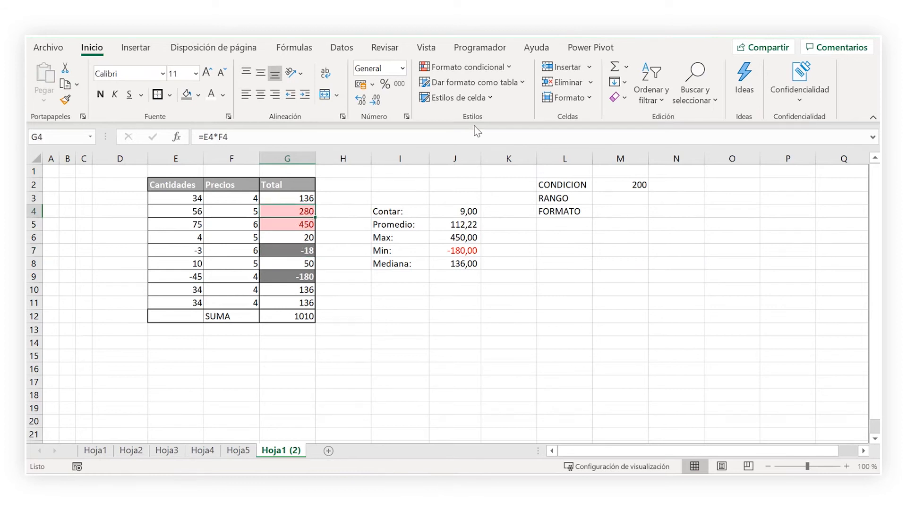
{"action": "left_click", "coordinate": [463, 70]}
{"action": "mouse_move", "coordinate": [525, 88]}
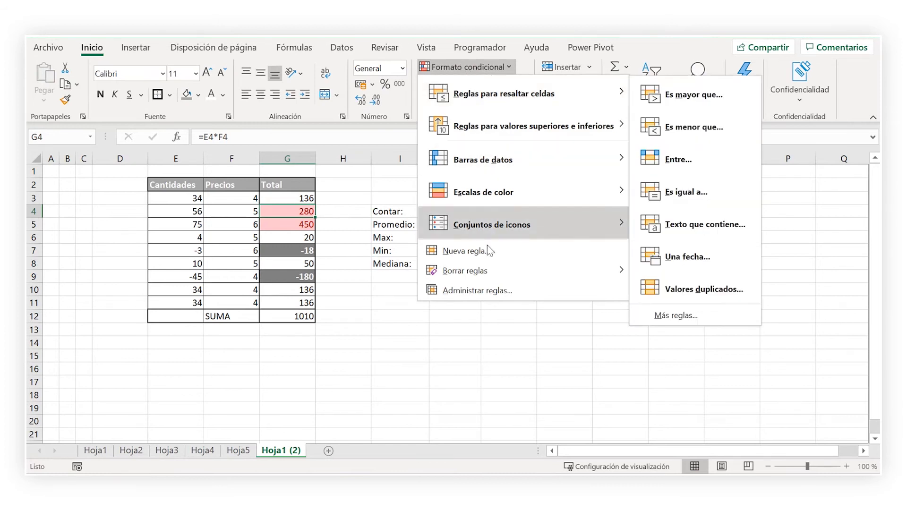
{"action": "left_click", "coordinate": [488, 293]}
{"action": "left_click_drag", "start_coordinate": [538, 128], "coordinate": [606, 162]}
{"action": "left_click", "coordinate": [514, 264]}
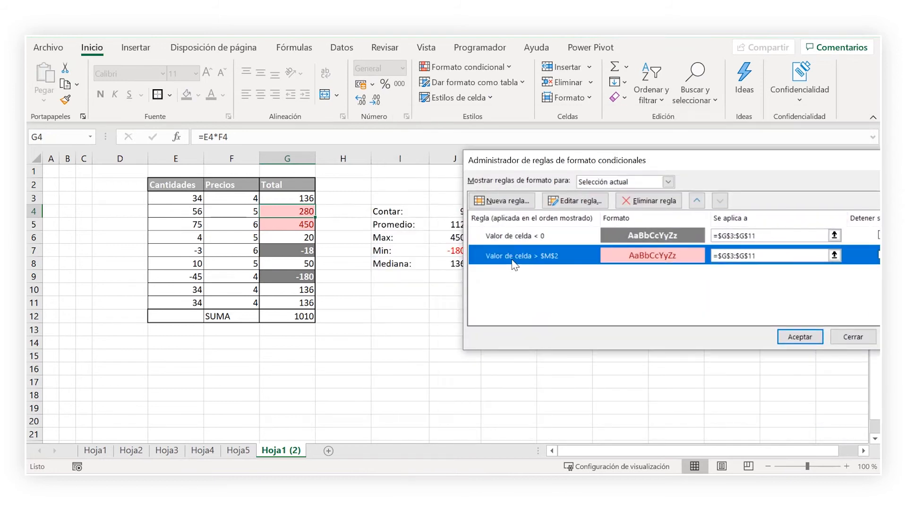
{"action": "left_click", "coordinate": [518, 238]}
{"action": "left_click_drag", "start_coordinate": [727, 162], "coordinate": [580, 156]}
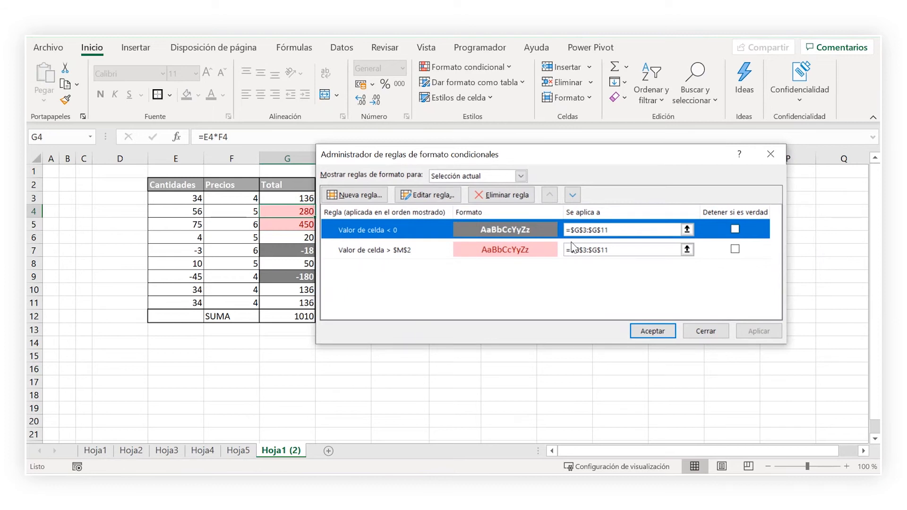
{"action": "left_click", "coordinate": [705, 331]}
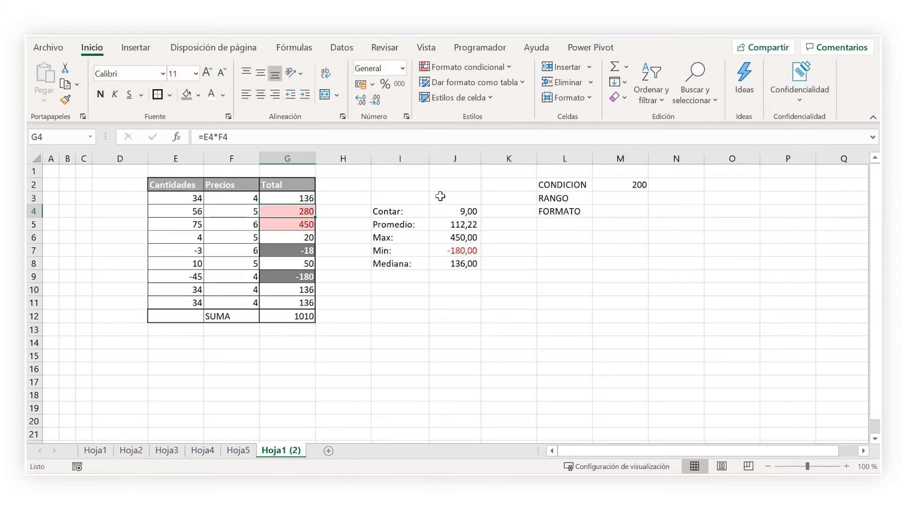
Select the totals G3:G11 and look through the highlight-cells and top/bottom conditional formatting rule types.
{"action": "left_click_drag", "start_coordinate": [298, 201], "coordinate": [298, 303]}
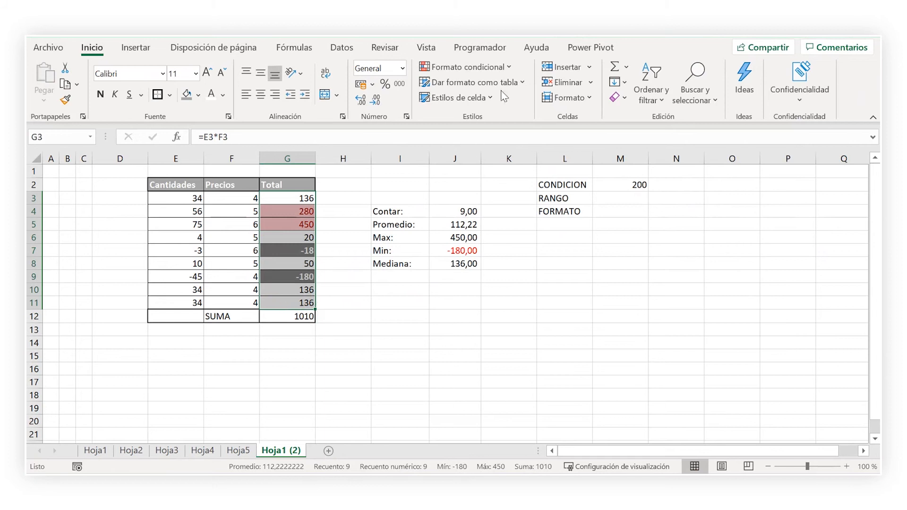
{"action": "left_click", "coordinate": [480, 72]}
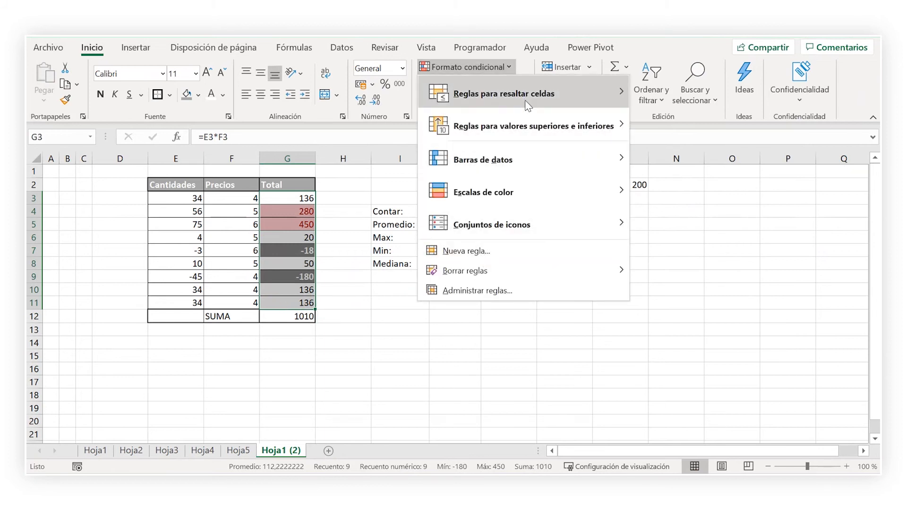
{"action": "mouse_move", "coordinate": [537, 103]}
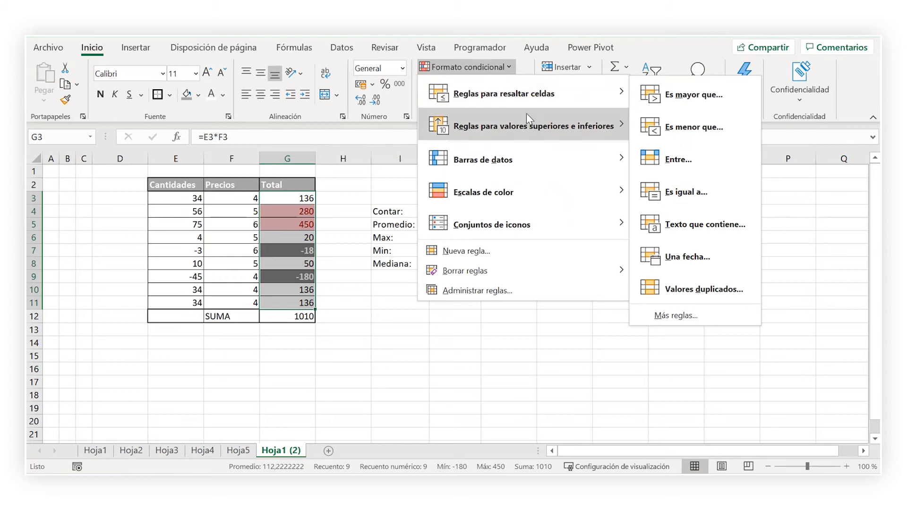
{"action": "mouse_move", "coordinate": [522, 137]}
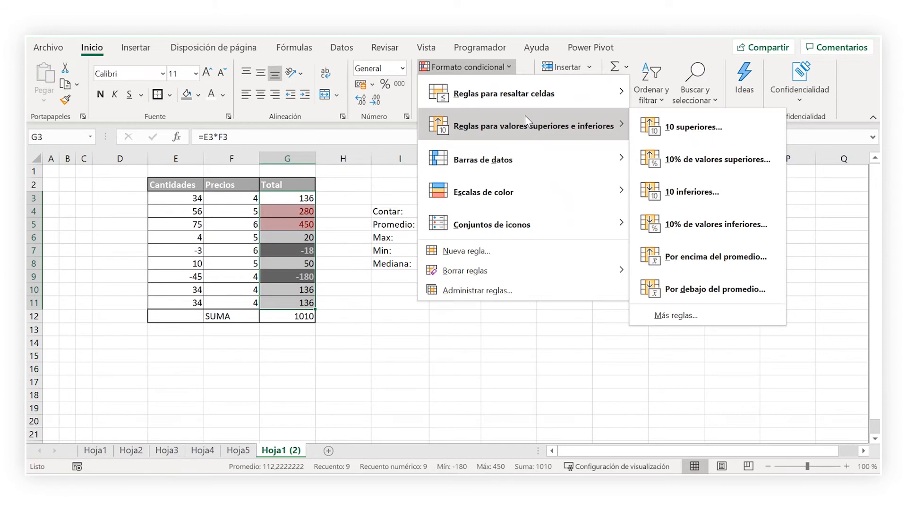
{"action": "left_click", "coordinate": [339, 250]}
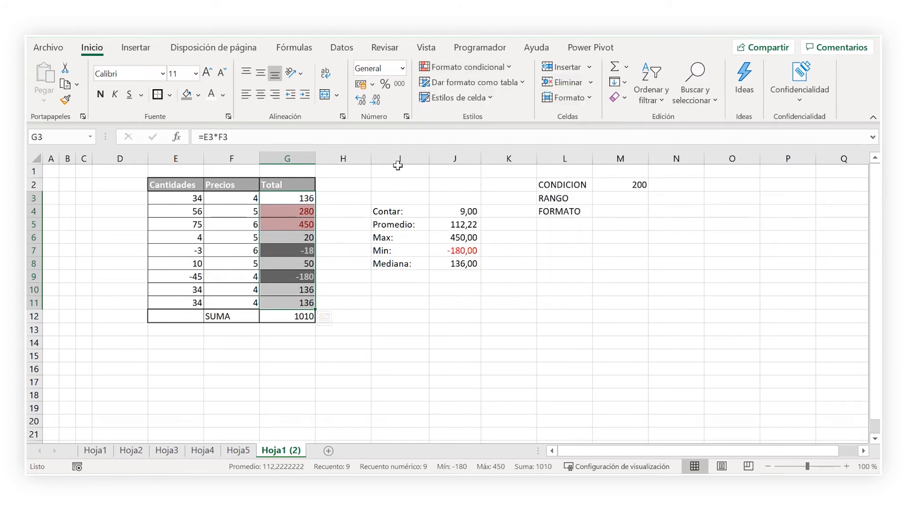
Review the order, format and range of the less-than-0 and greater-than-$M$2 rules applied to G3:G11.
{"action": "left_click", "coordinate": [467, 63]}
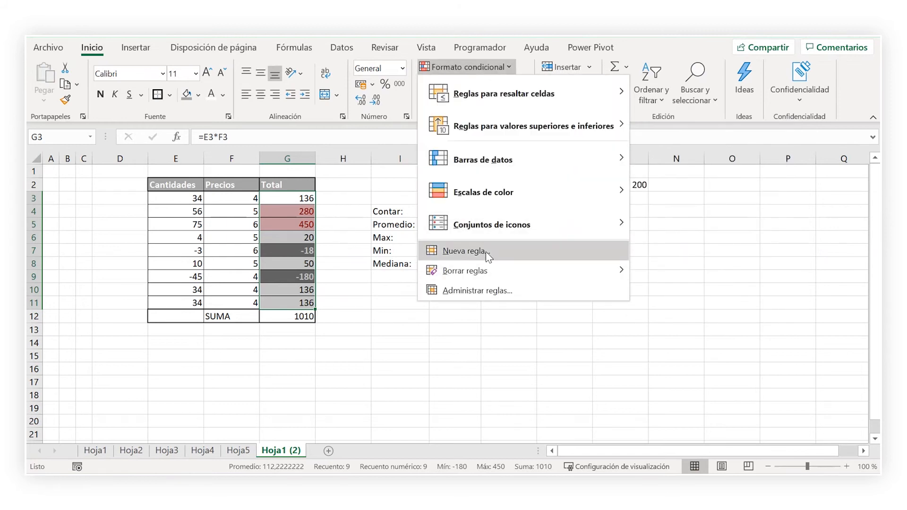
{"action": "left_click", "coordinate": [491, 286]}
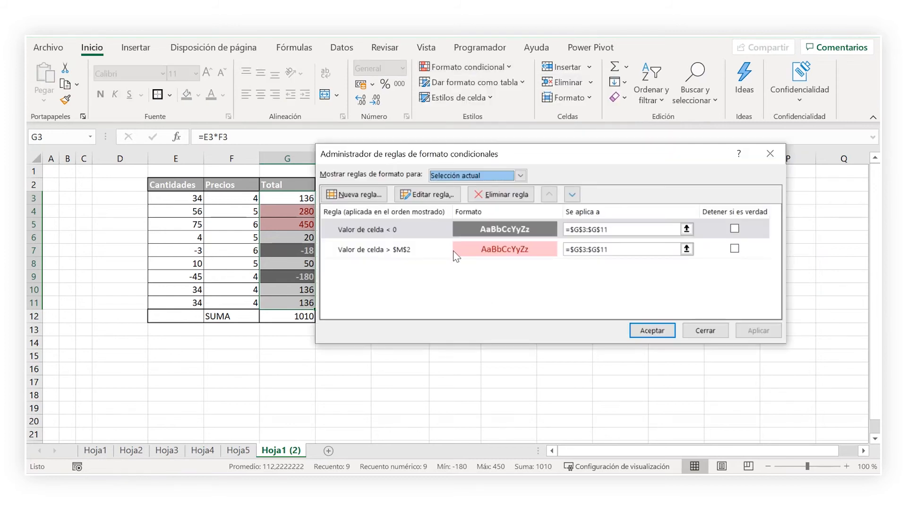
{"action": "left_click", "coordinate": [405, 248]}
{"action": "left_click", "coordinate": [426, 230]}
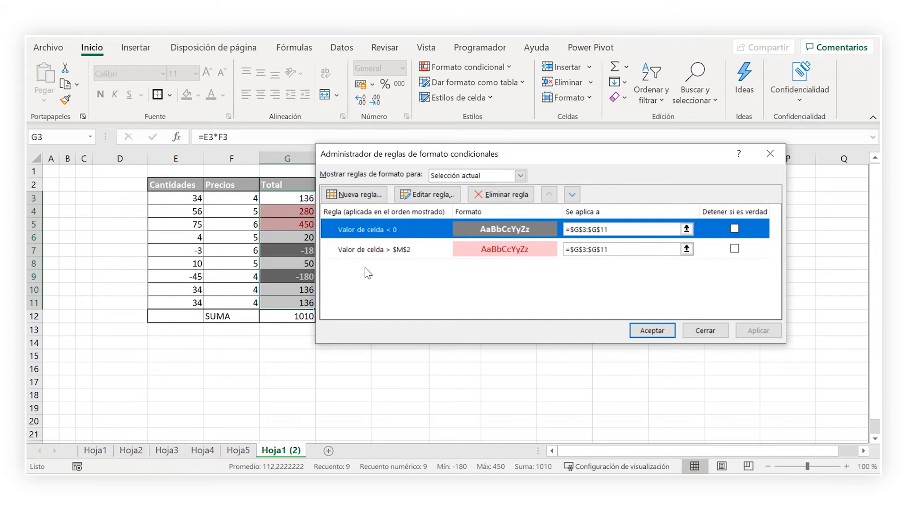
{"action": "left_click", "coordinate": [402, 253]}
{"action": "left_click", "coordinate": [419, 233]}
{"action": "left_click", "coordinate": [413, 252]}
{"action": "left_click", "coordinate": [421, 234]}
Try moving the less-than-0 rule down one priority and back up, check the M2 condition, and discard the rule changes.
{"action": "left_click", "coordinate": [571, 194]}
{"action": "left_click", "coordinate": [550, 194]}
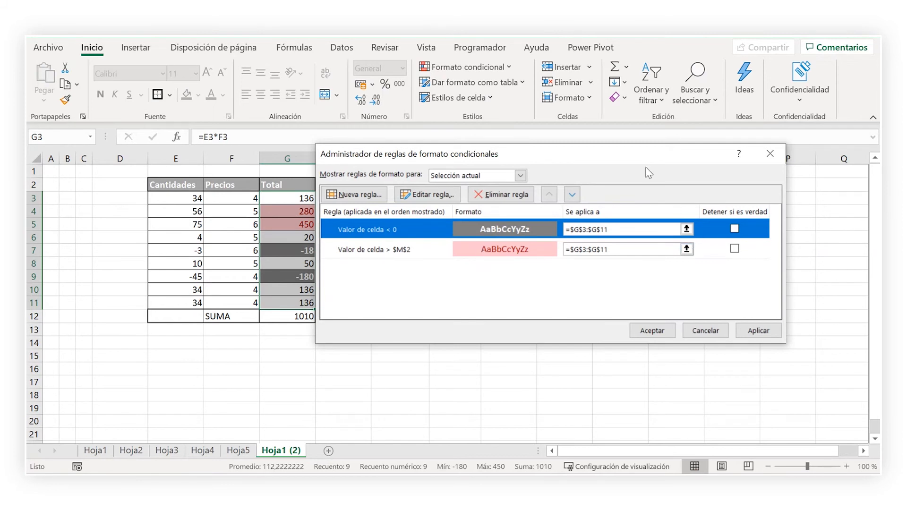
{"action": "left_click_drag", "start_coordinate": [633, 161], "coordinate": [614, 264]}
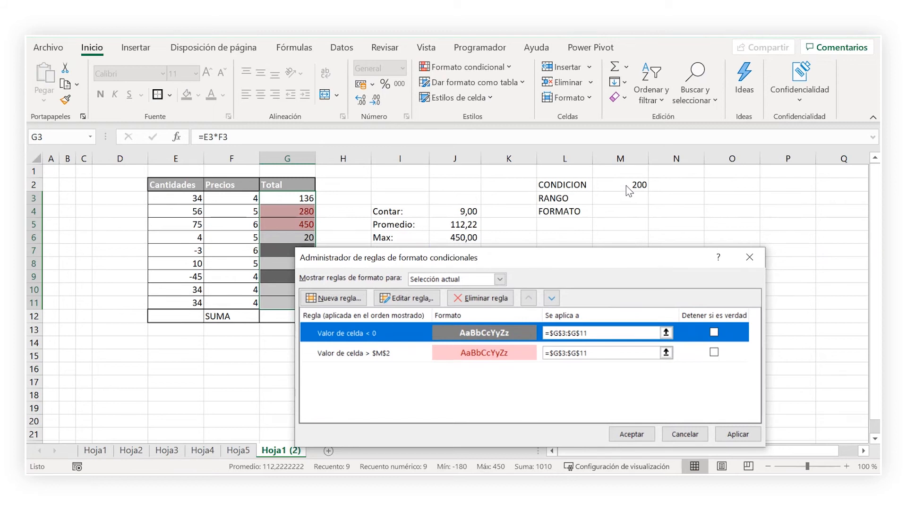
{"action": "left_click_drag", "start_coordinate": [611, 258], "coordinate": [643, 159]}
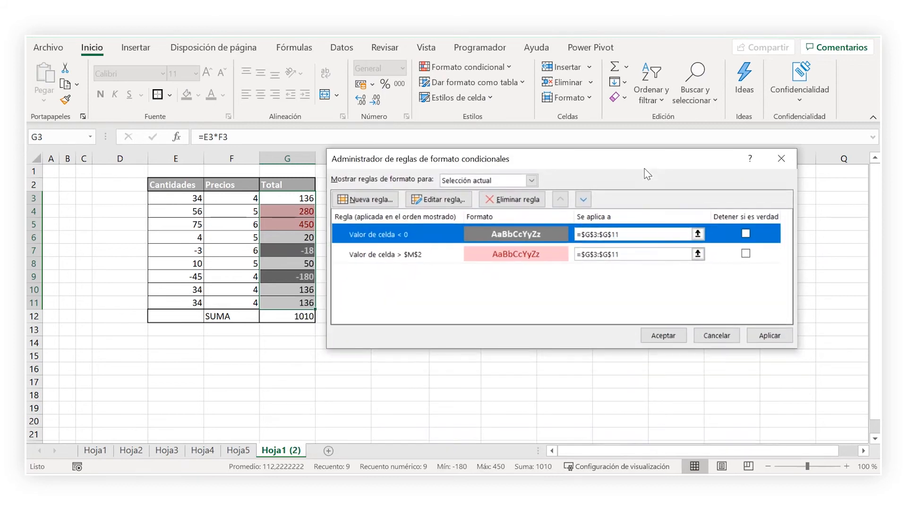
{"action": "left_click", "coordinate": [720, 336]}
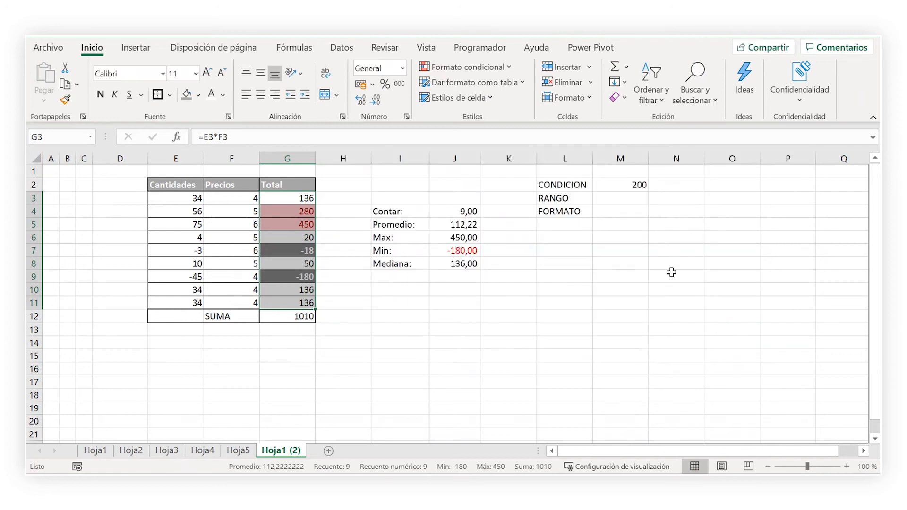
Look through the conditional formatting types for totals G3:G11, from highlight-cells rules to data bars, colour scales and icon sets.
{"action": "left_click", "coordinate": [477, 71]}
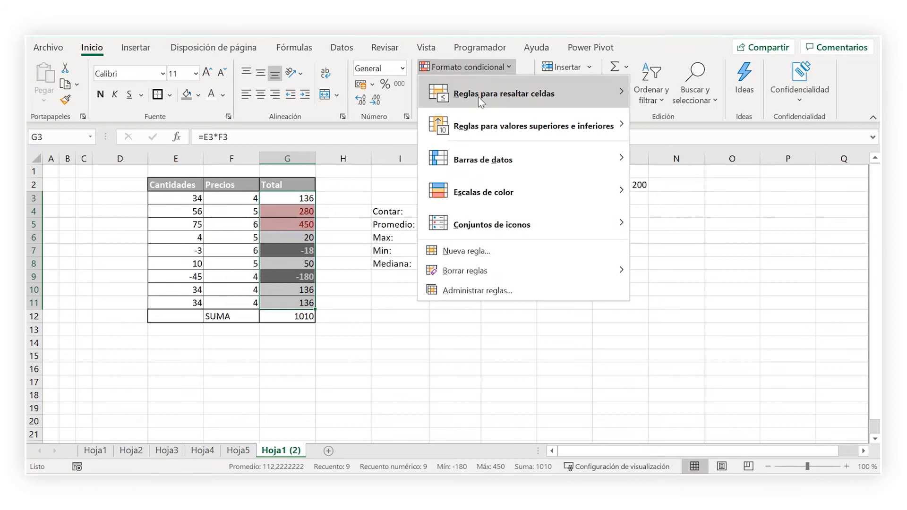
{"action": "mouse_move", "coordinate": [480, 101]}
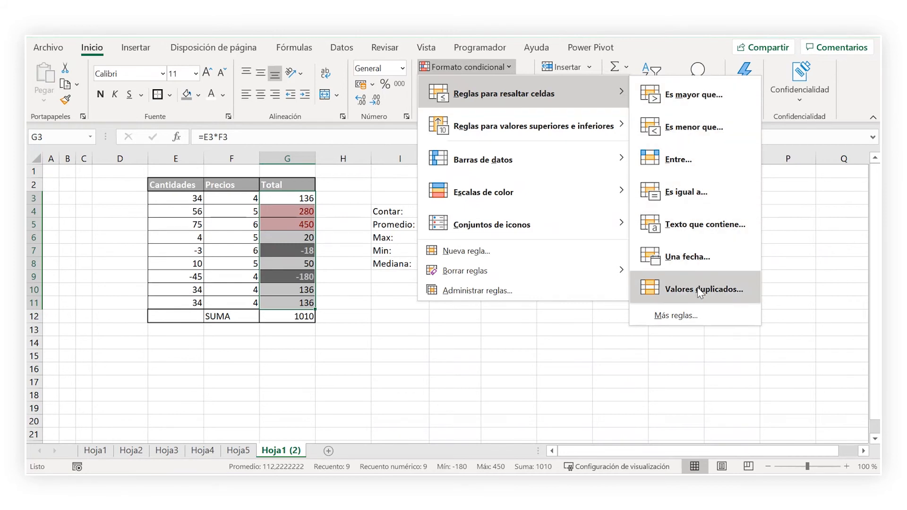
{"action": "mouse_move", "coordinate": [619, 124]}
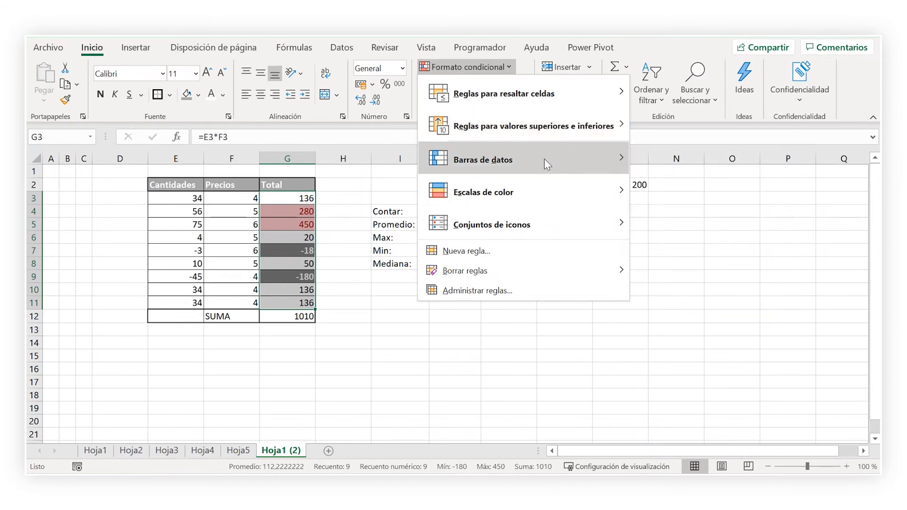
{"action": "mouse_move", "coordinate": [545, 159]}
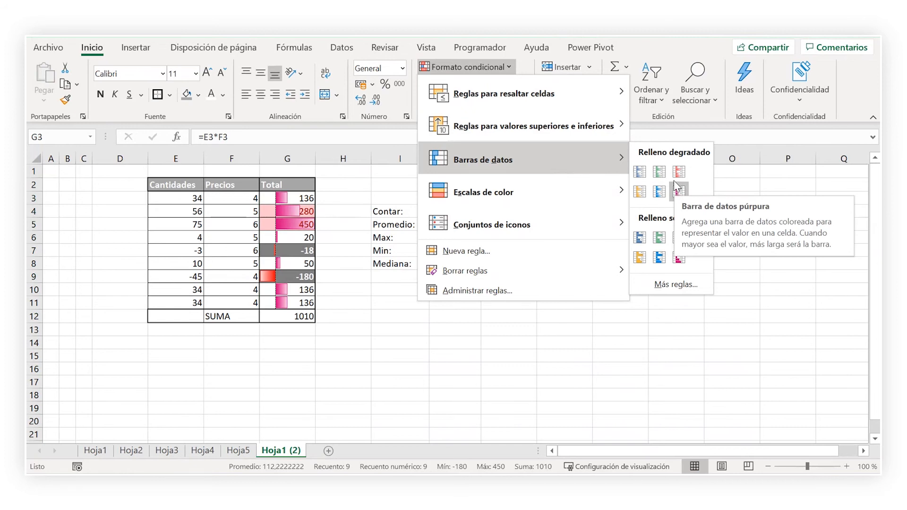
{"action": "mouse_move", "coordinate": [593, 190]}
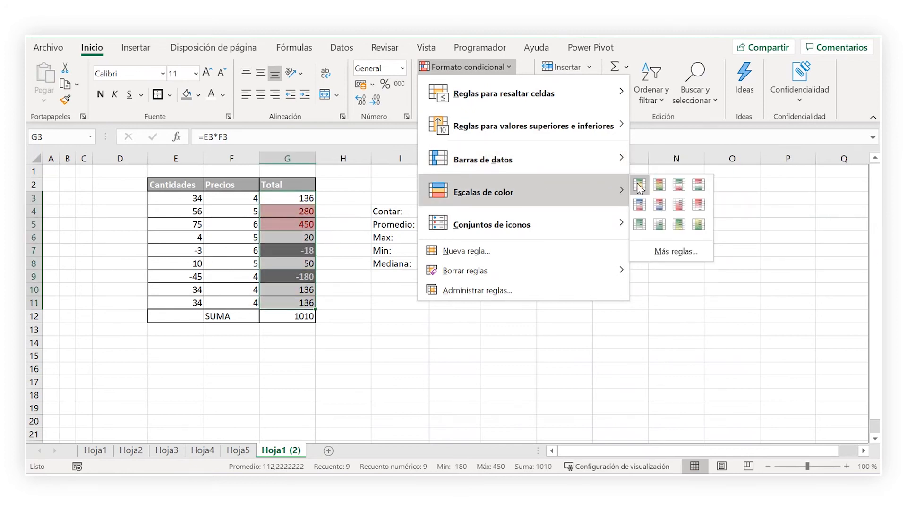
{"action": "mouse_move", "coordinate": [540, 226]}
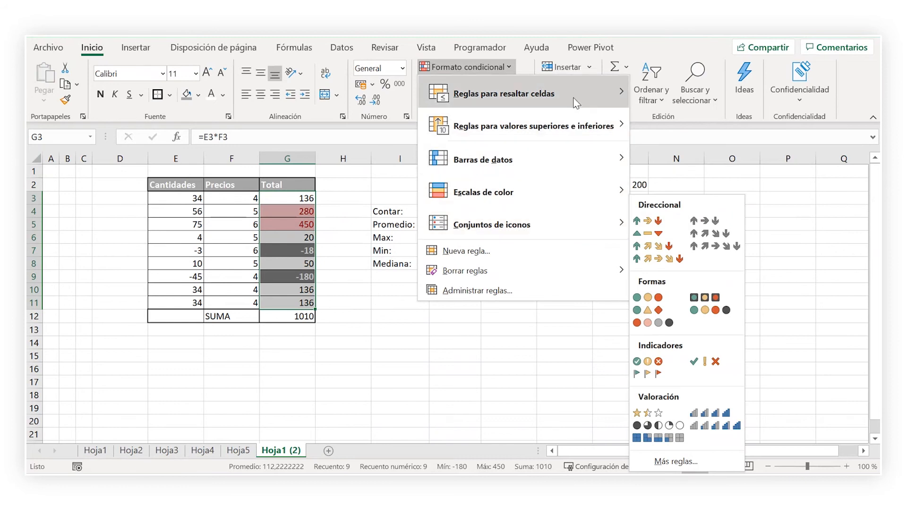
{"action": "mouse_move", "coordinate": [573, 95]}
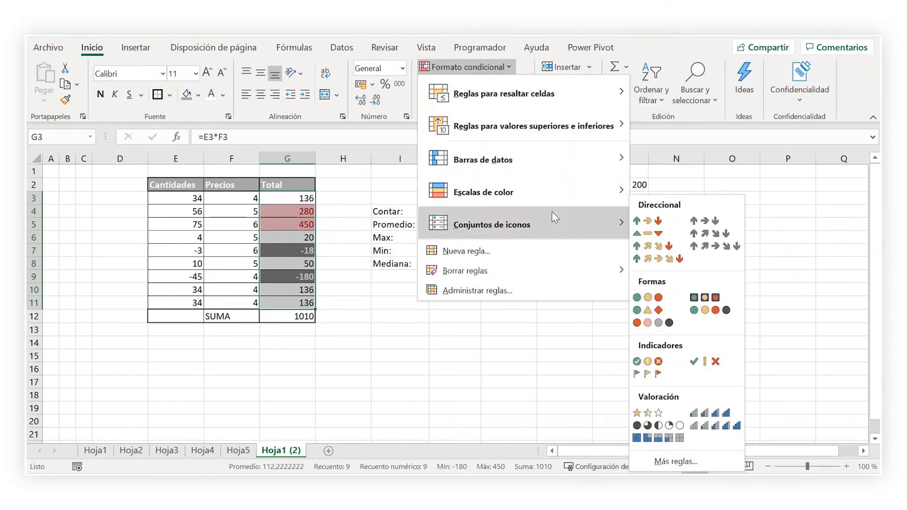
{"action": "left_click", "coordinate": [467, 305]}
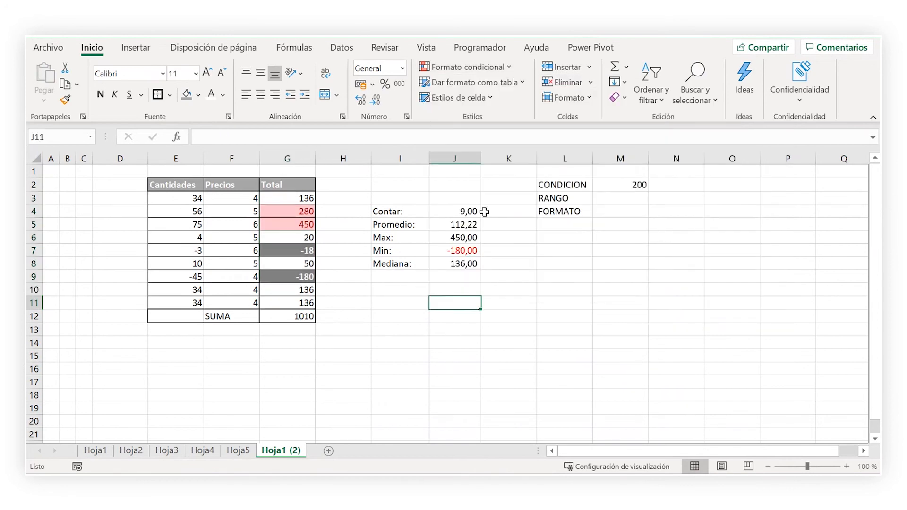
Start a new formatting rule for cells that contain given values and examine the comparison operators available for cell values.
{"action": "left_click", "coordinate": [465, 67]}
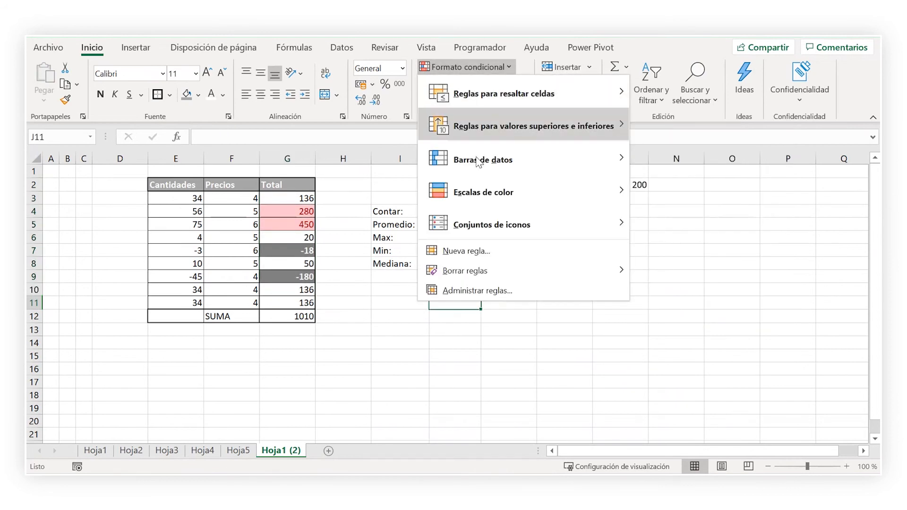
{"action": "left_click", "coordinate": [468, 258]}
{"action": "left_click_drag", "start_coordinate": [515, 119], "coordinate": [500, 81]}
{"action": "left_click", "coordinate": [650, 113]}
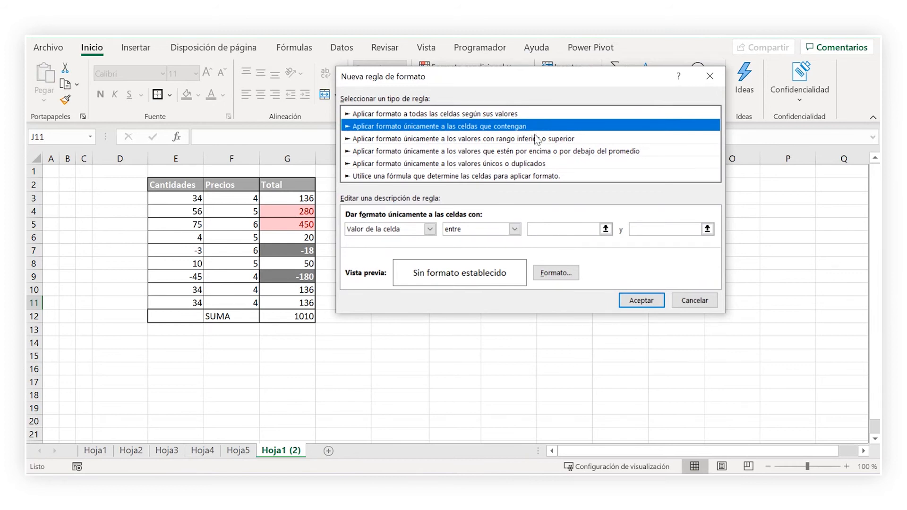
{"action": "left_click", "coordinate": [514, 230]}
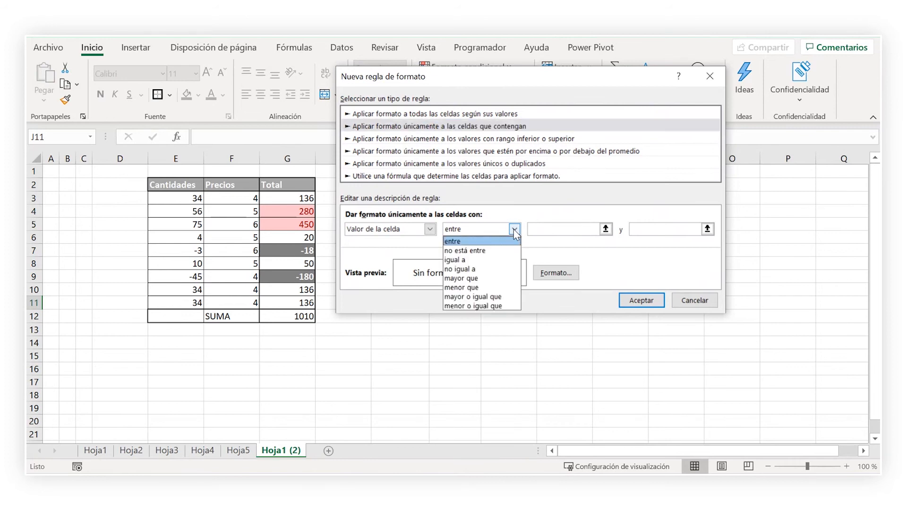
{"action": "left_click", "coordinate": [514, 229]}
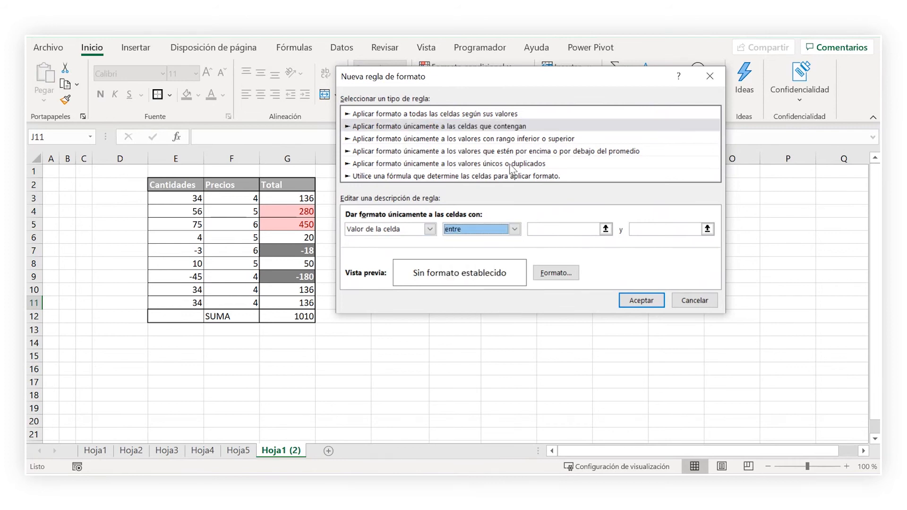
Try Texto específico as the rule's condition and examine its text-matching options, keeping que contiene.
{"action": "left_click", "coordinate": [429, 229]}
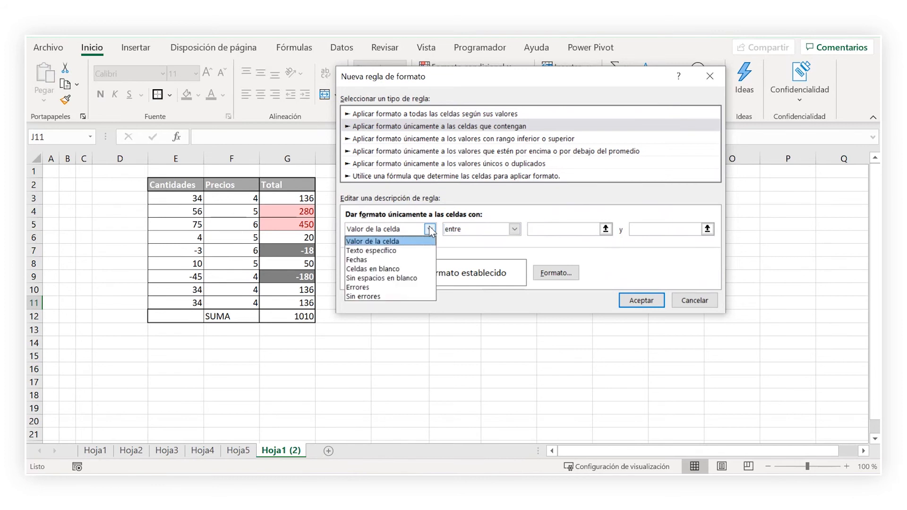
{"action": "left_click", "coordinate": [404, 252]}
{"action": "left_click", "coordinate": [511, 229]}
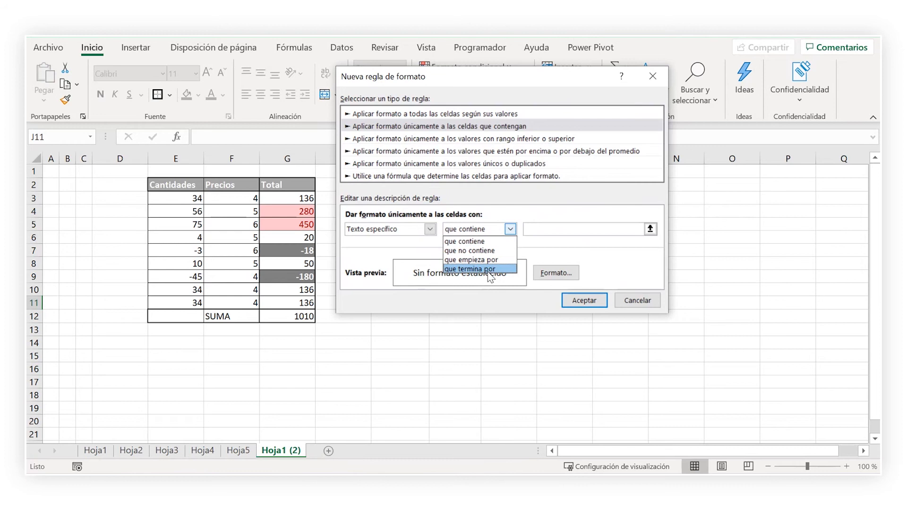
{"action": "left_click", "coordinate": [455, 230]}
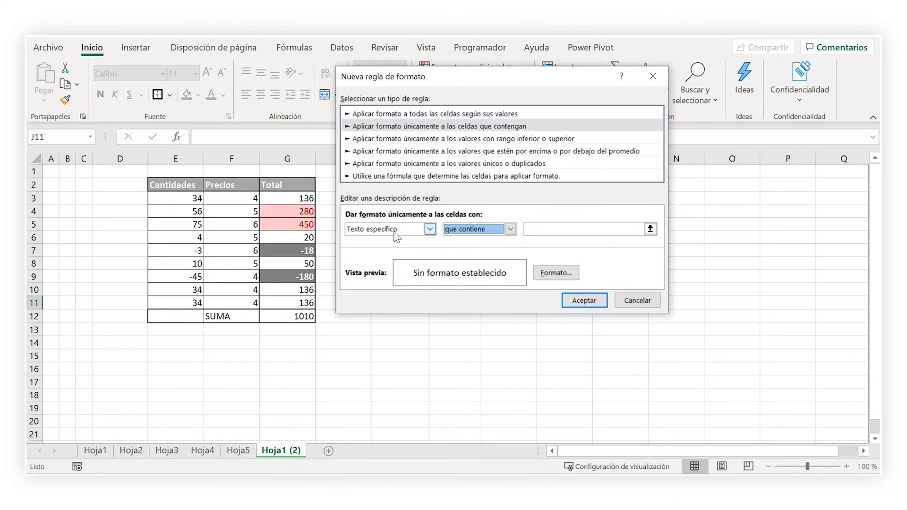
Try a Fechas condition set to Esta semana, and return the rule to Valor de la celda.
{"action": "left_click", "coordinate": [430, 229]}
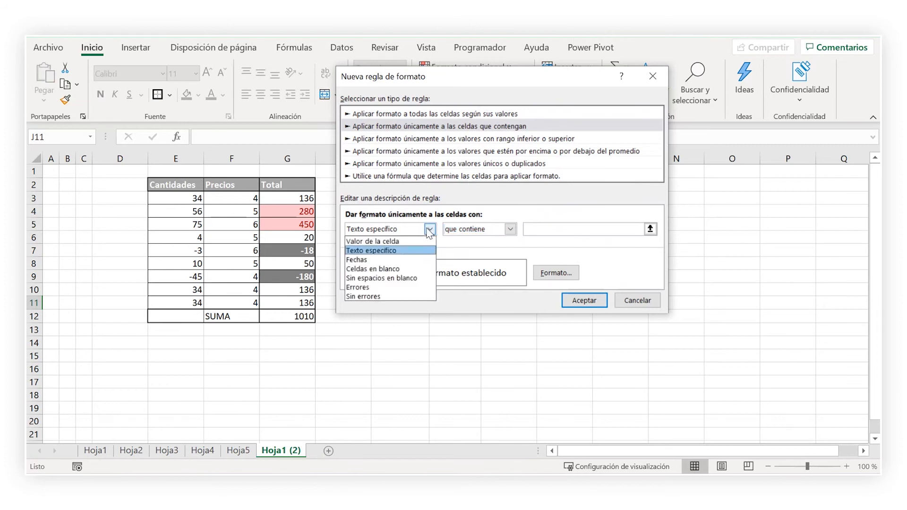
{"action": "left_click", "coordinate": [383, 260]}
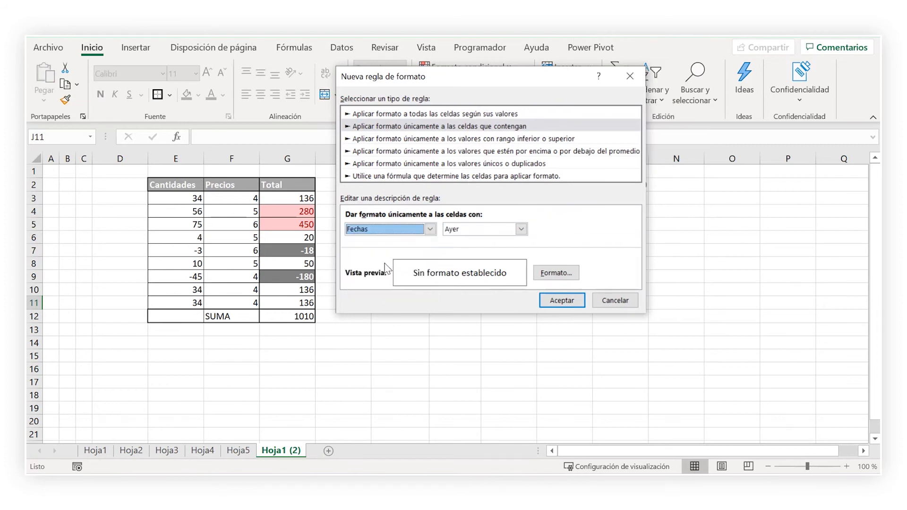
{"action": "left_click", "coordinate": [521, 230]}
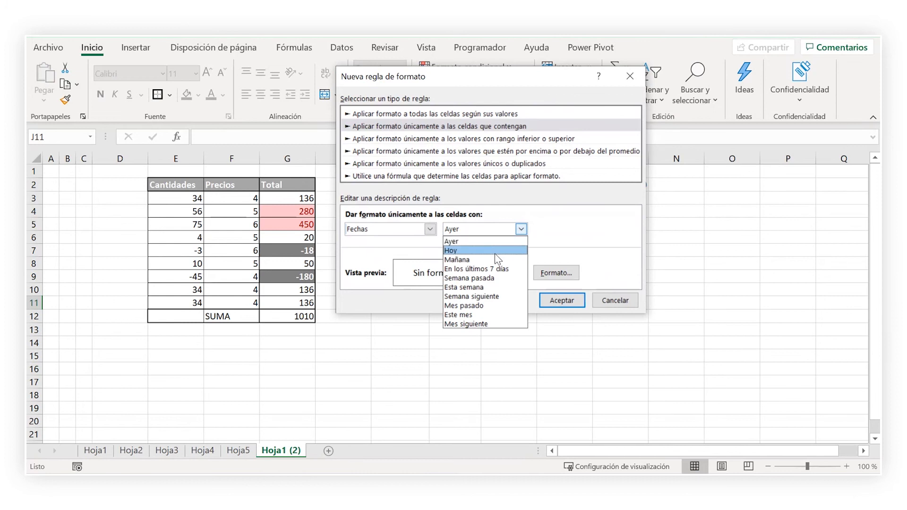
{"action": "left_click", "coordinate": [495, 286]}
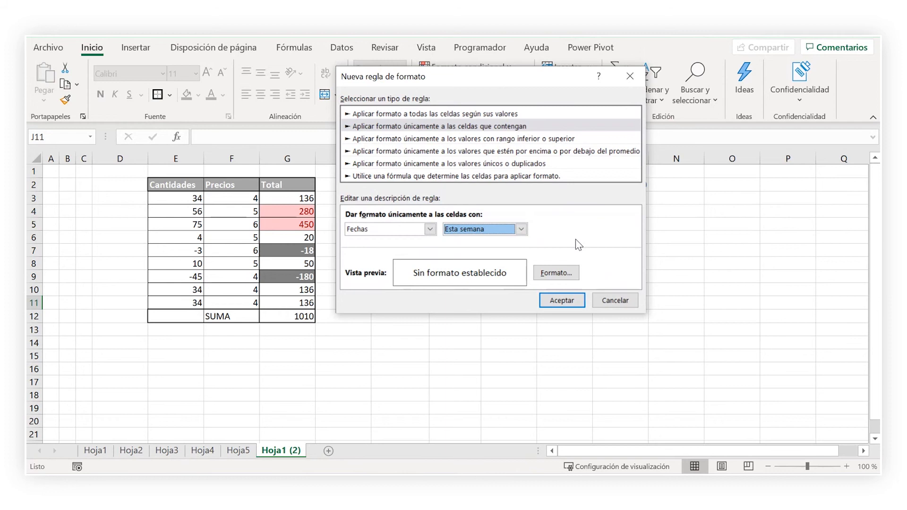
{"action": "left_click", "coordinate": [430, 229]}
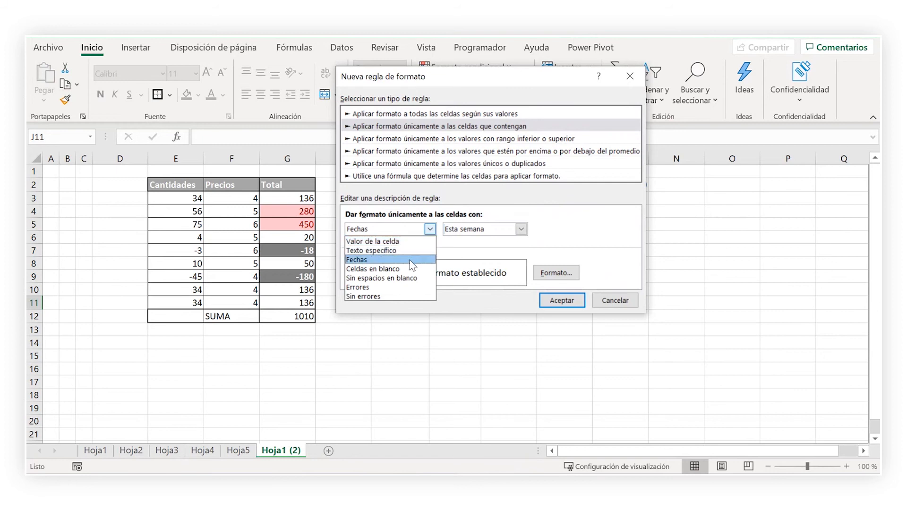
{"action": "left_click", "coordinate": [415, 240]}
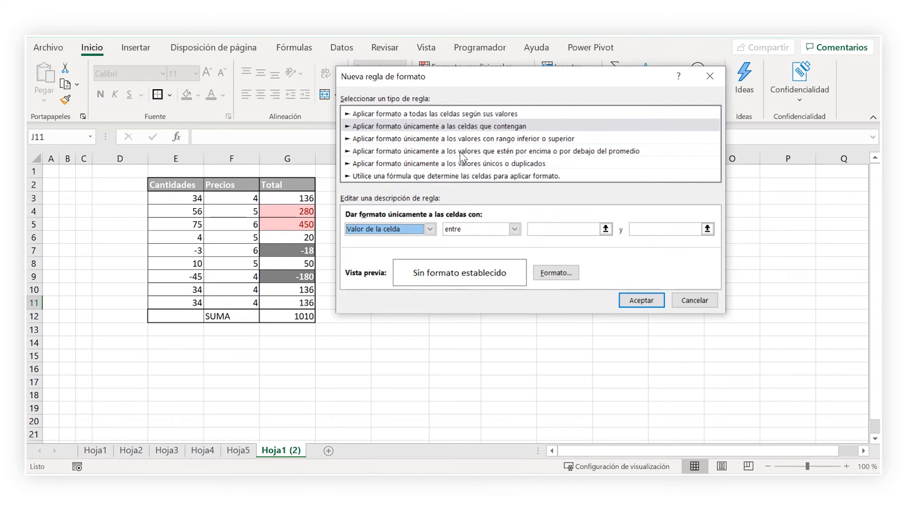
Examine the top or bottom ranked values rule, trying its percentage option on and off and keeping Primeros 10.
{"action": "left_click", "coordinate": [496, 127]}
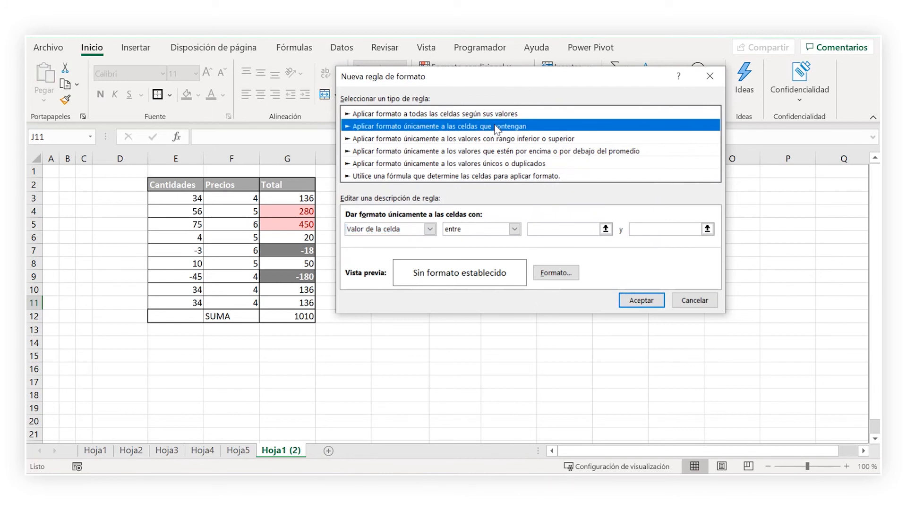
{"action": "left_click", "coordinate": [486, 140]}
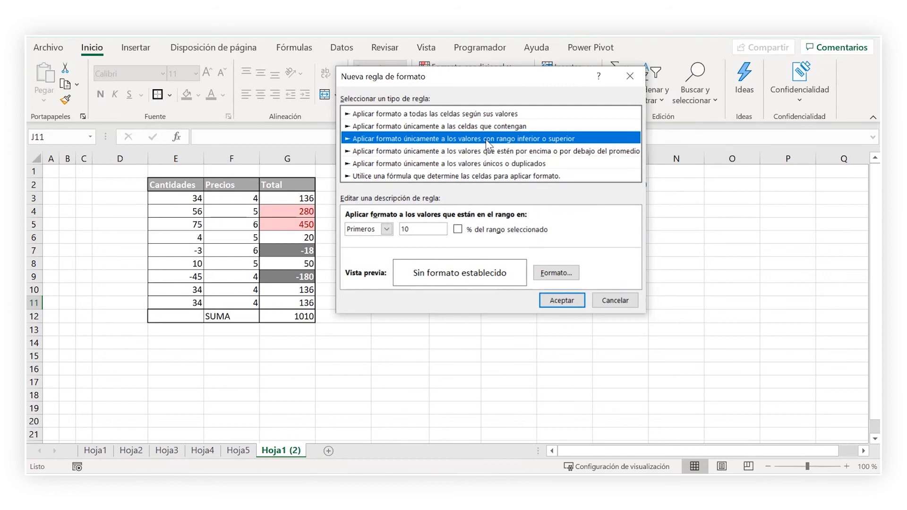
{"action": "left_click", "coordinate": [426, 230]}
{"action": "left_click", "coordinate": [457, 231]}
{"action": "left_click", "coordinate": [457, 231]}
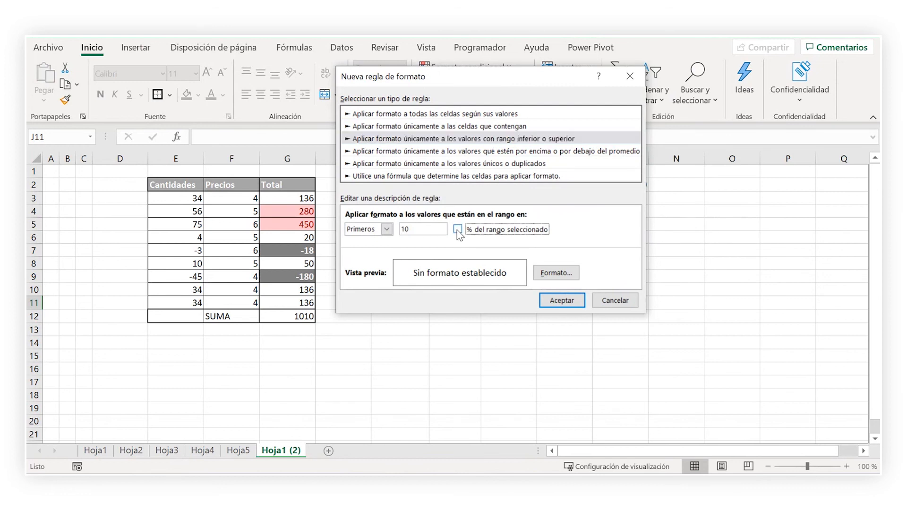
{"action": "left_click", "coordinate": [388, 229]}
{"action": "left_click", "coordinate": [375, 239]}
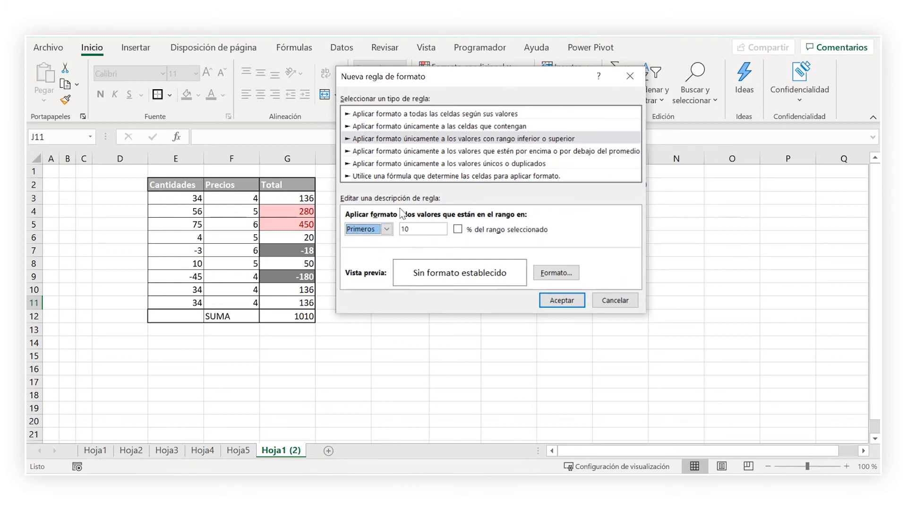
Examine the above or below average rule type and its list of average and standard deviation conditions.
{"action": "left_click", "coordinate": [457, 151]}
{"action": "left_click", "coordinate": [438, 229]}
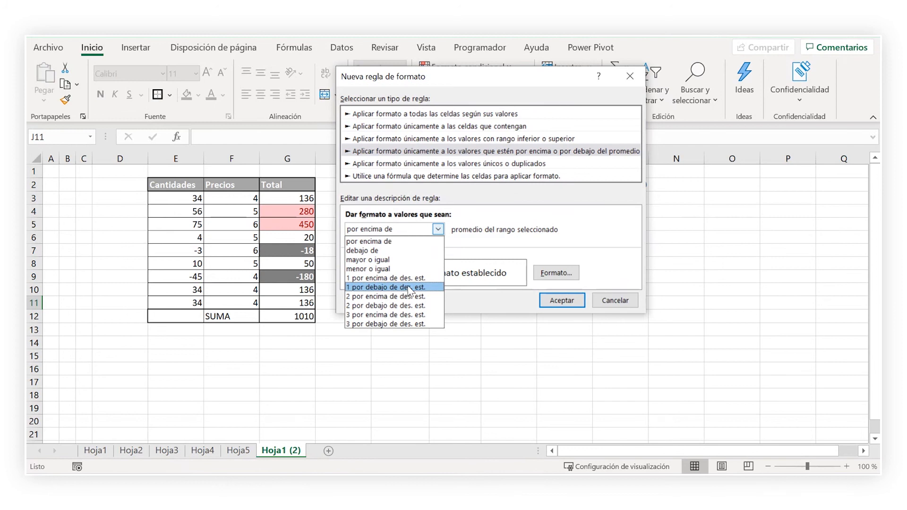
{"action": "left_click", "coordinate": [439, 230]}
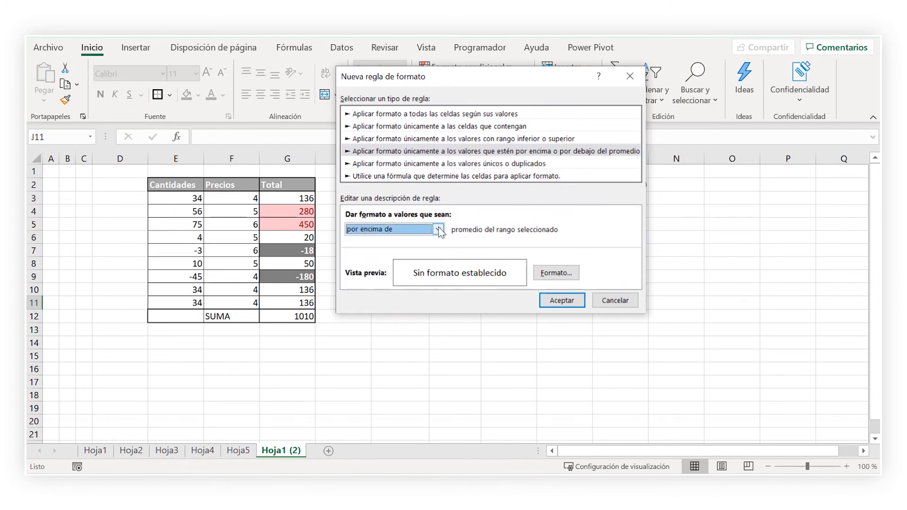
Try the unique or duplicate values rule with único, and set it back to duplicado.
{"action": "left_click", "coordinate": [493, 164]}
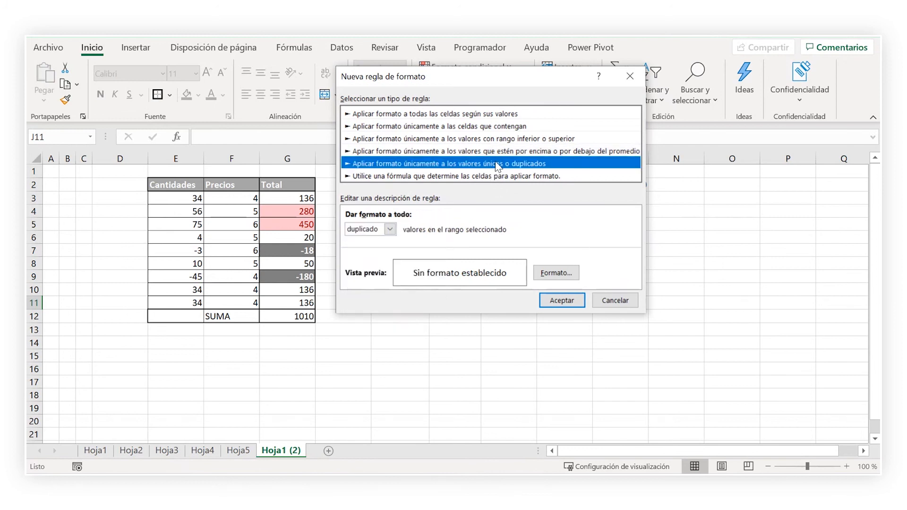
{"action": "left_click", "coordinate": [390, 229]}
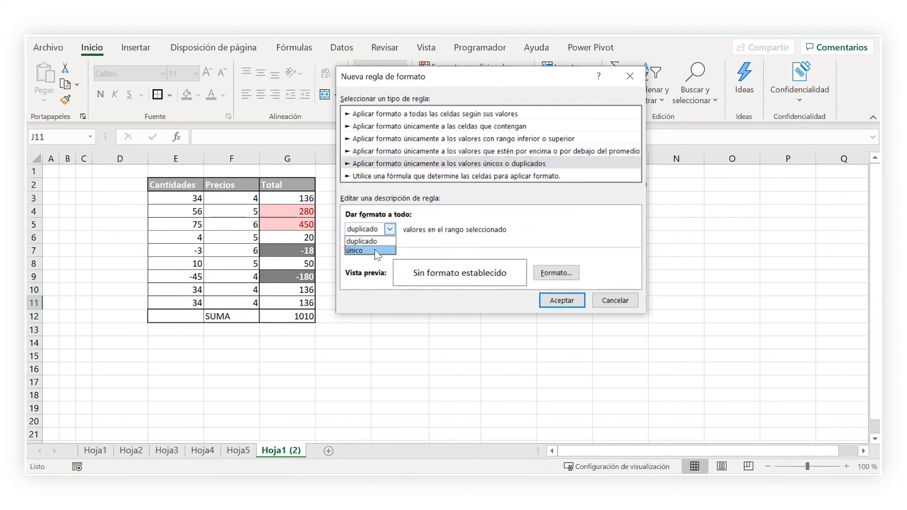
{"action": "left_click", "coordinate": [378, 251]}
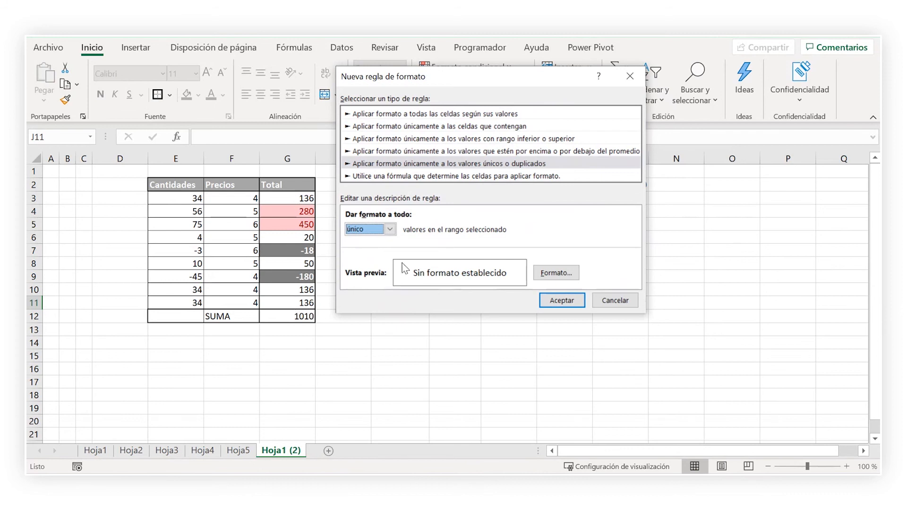
{"action": "left_click", "coordinate": [390, 229]}
{"action": "left_click", "coordinate": [377, 241]}
Revisit the rule types from unique or duplicate values back to cells that contain, and discard the new rule.
{"action": "left_click", "coordinate": [518, 164]}
{"action": "left_click", "coordinate": [517, 152]}
{"action": "left_click", "coordinate": [516, 139]}
{"action": "left_click", "coordinate": [515, 127]}
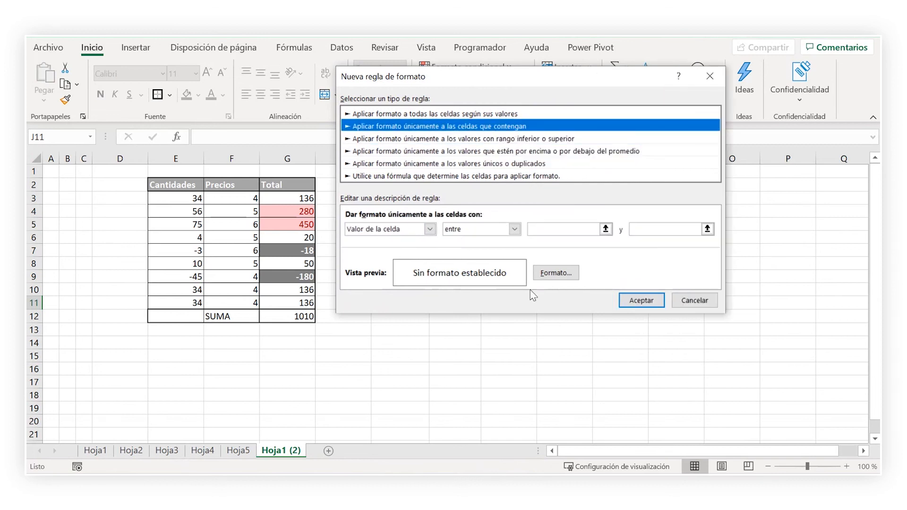
{"action": "left_click", "coordinate": [676, 300]}
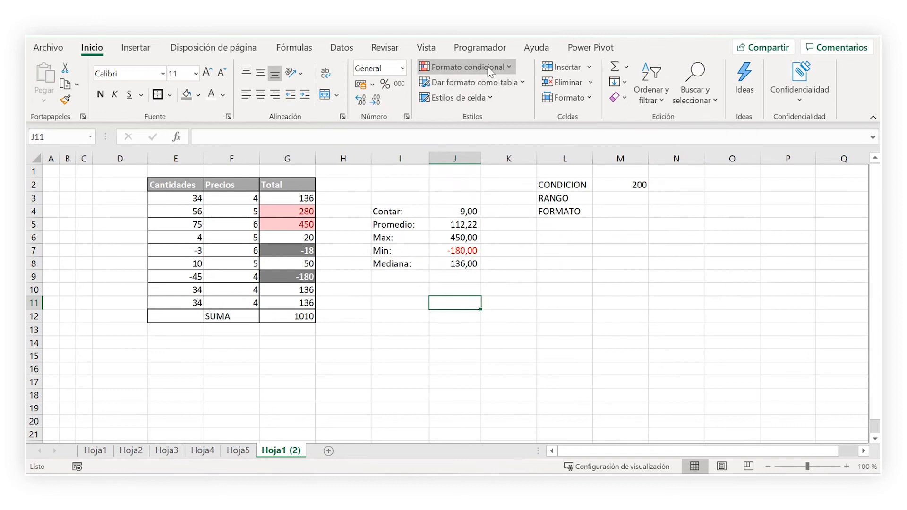
Review the preset highlight-cells and top/bottom conditional formatting rules again.
{"action": "left_click", "coordinate": [468, 67]}
{"action": "mouse_move", "coordinate": [519, 94]}
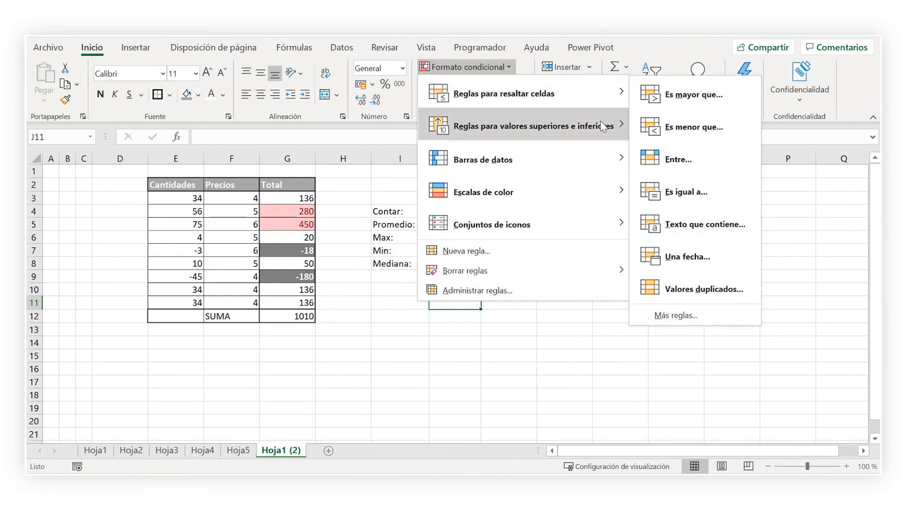
{"action": "mouse_move", "coordinate": [592, 128]}
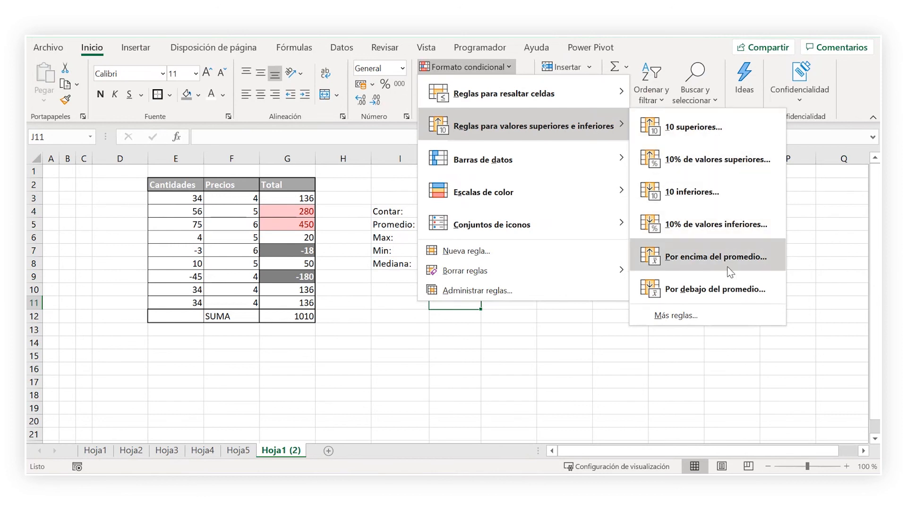
{"action": "mouse_move", "coordinate": [604, 96]}
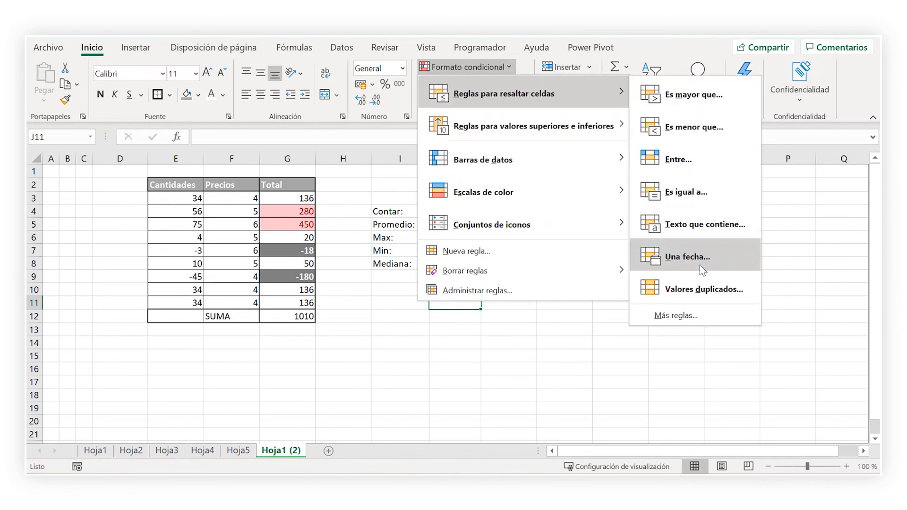
Start a new formatting rule for cells that contain, and try its Texto específico and Fechas criteria.
{"action": "left_click", "coordinate": [466, 251]}
{"action": "left_click", "coordinate": [458, 114]}
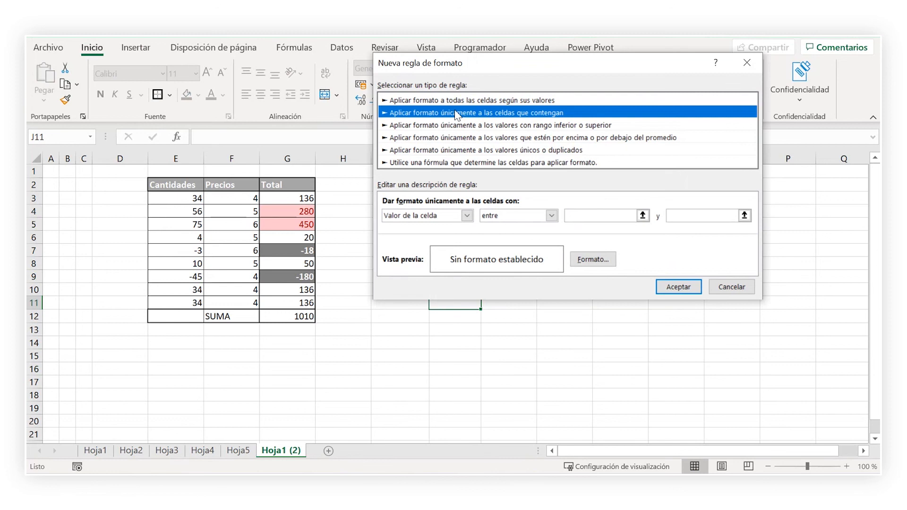
{"action": "left_click", "coordinate": [467, 216]}
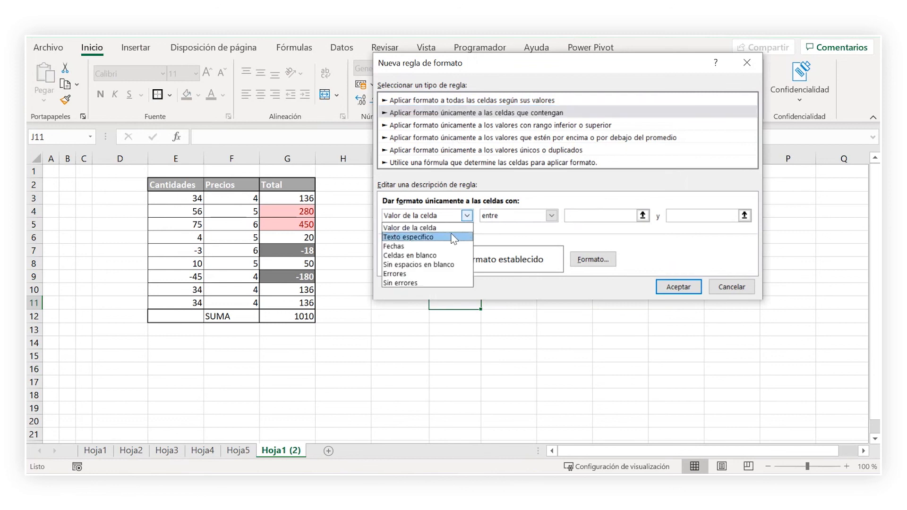
{"action": "left_click", "coordinate": [456, 237]}
{"action": "left_click", "coordinate": [468, 217]}
{"action": "left_click", "coordinate": [440, 246]}
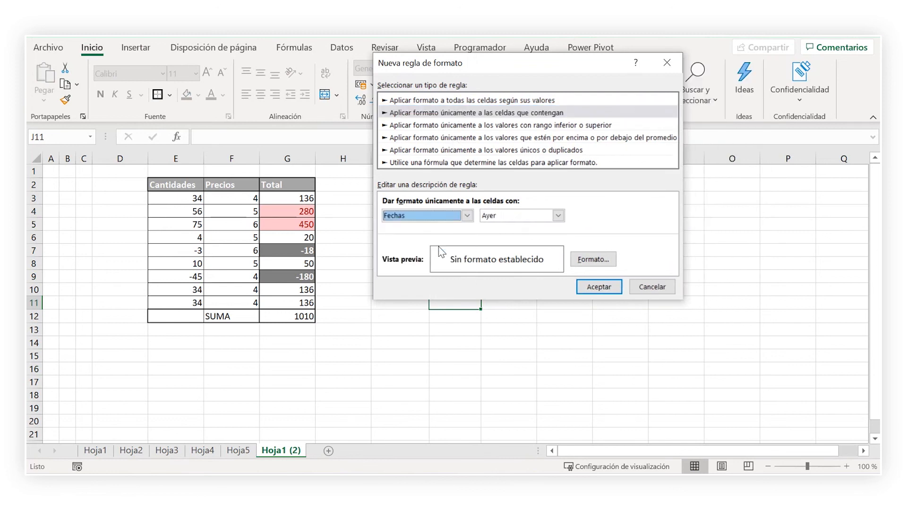
Revisit the top or bottom rank, average, and unique or duplicate rule types, and discard the new rule.
{"action": "left_click", "coordinate": [572, 126]}
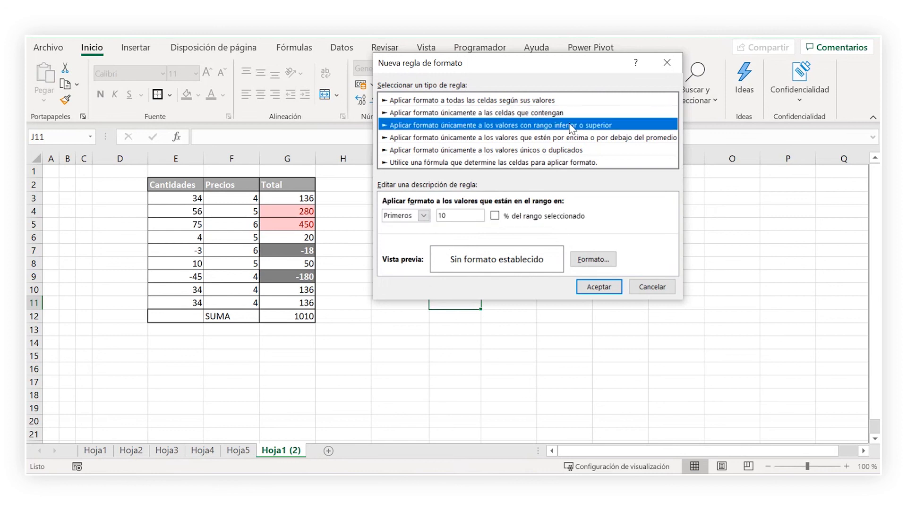
{"action": "left_click", "coordinate": [569, 138]}
{"action": "left_click", "coordinate": [567, 150]}
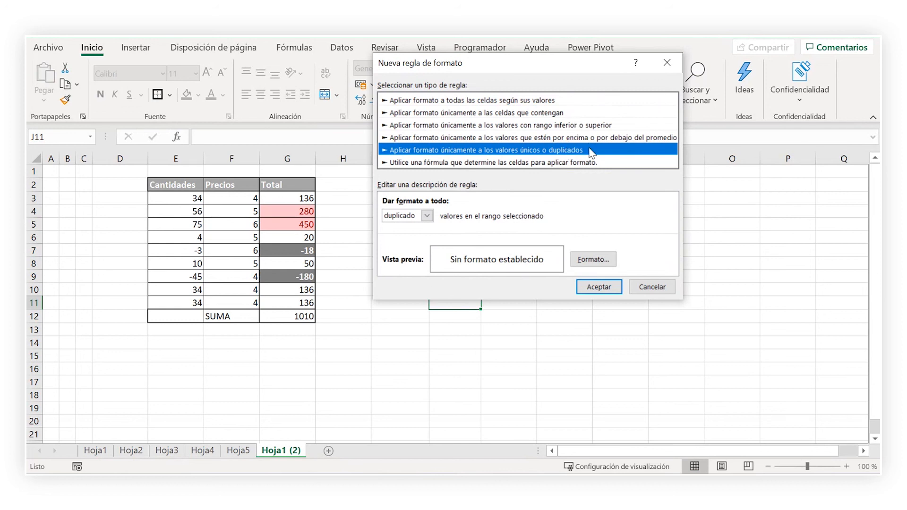
{"action": "left_click", "coordinate": [671, 289]}
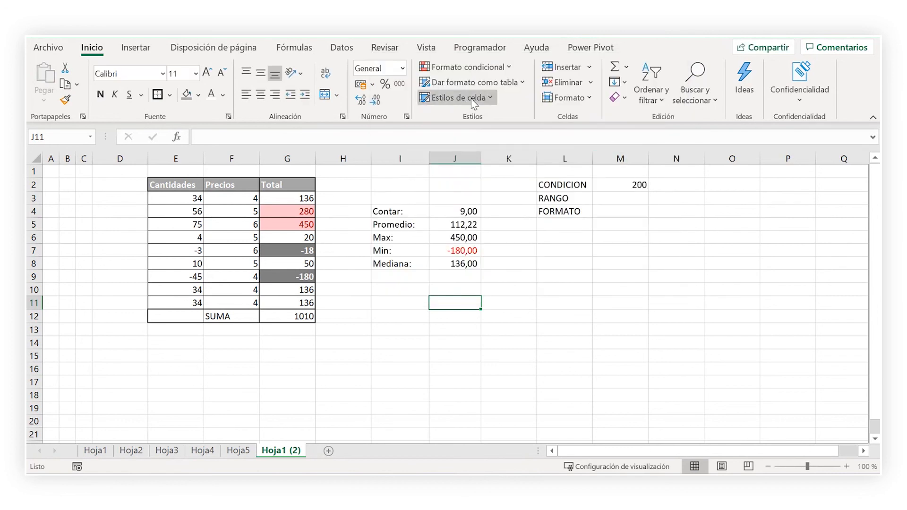
Review the preset data bars, color scales and icon sets for conditional formatting.
{"action": "left_click", "coordinate": [470, 67]}
{"action": "mouse_move", "coordinate": [510, 163]}
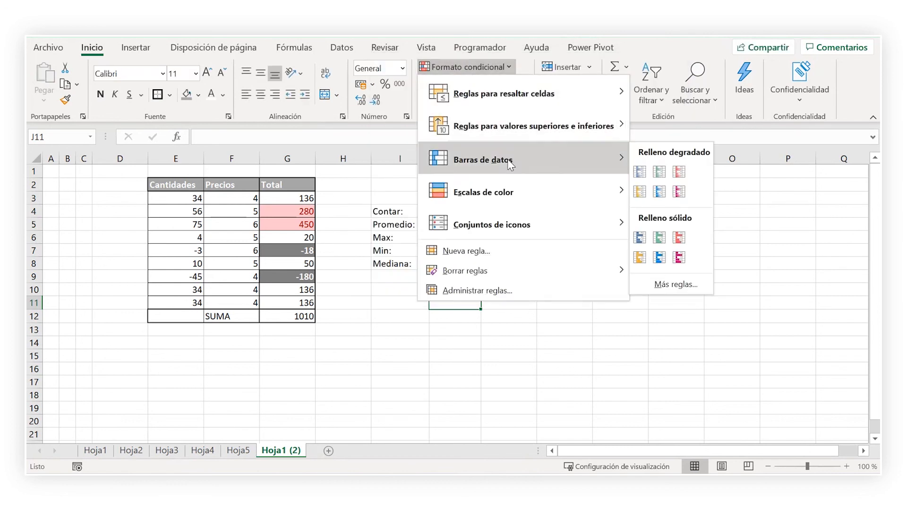
{"action": "mouse_move", "coordinate": [502, 195]}
{"action": "mouse_move", "coordinate": [503, 226]}
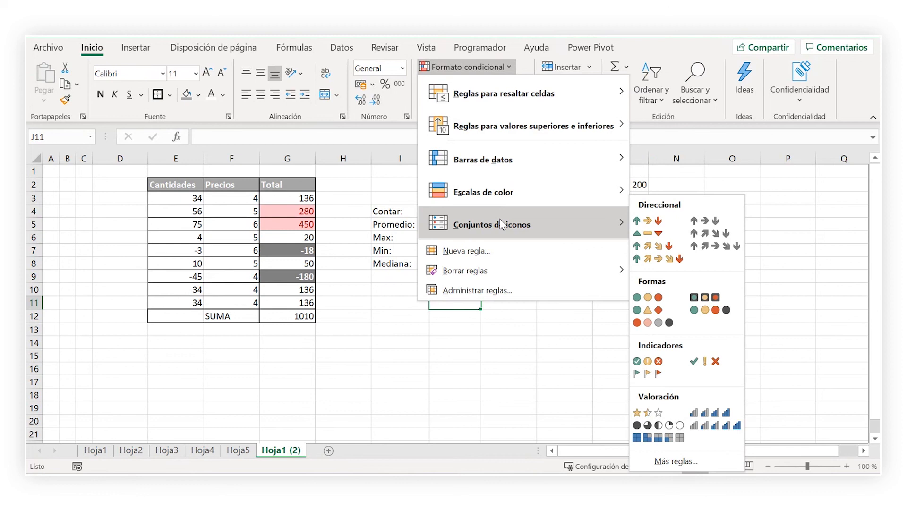
Start a new rule formatting all cells based on their values, and examine the Barra de datos and Conjuntos de iconos styles.
{"action": "left_click", "coordinate": [500, 251]}
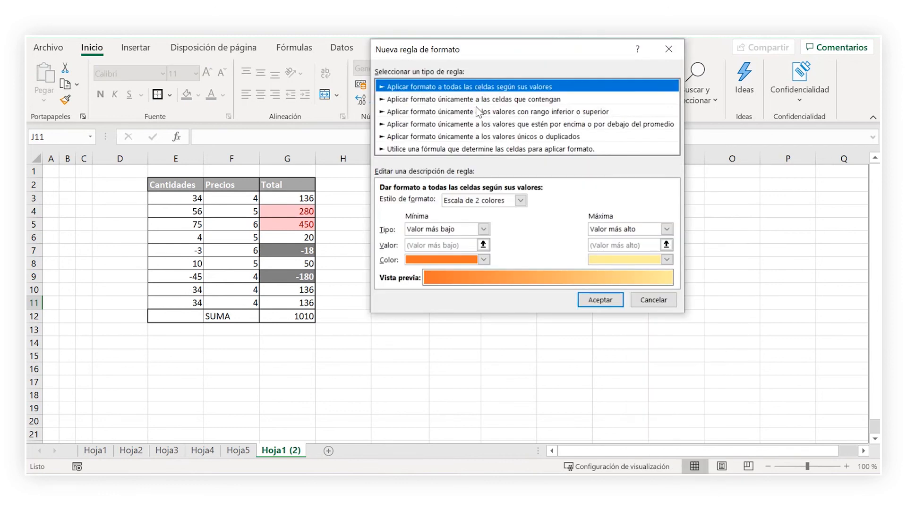
{"action": "left_click", "coordinate": [478, 112]}
{"action": "left_click", "coordinate": [476, 100]}
{"action": "left_click", "coordinate": [482, 88]}
{"action": "left_click", "coordinate": [521, 201]}
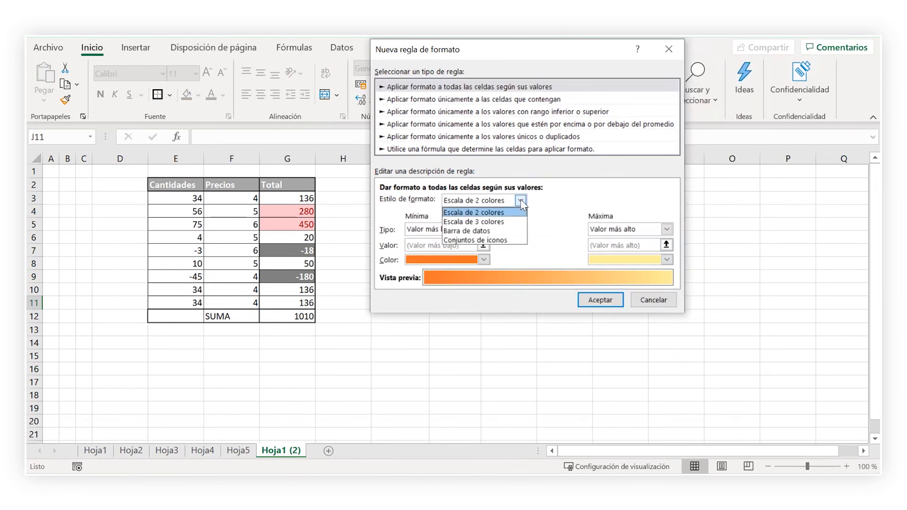
{"action": "left_click", "coordinate": [502, 231]}
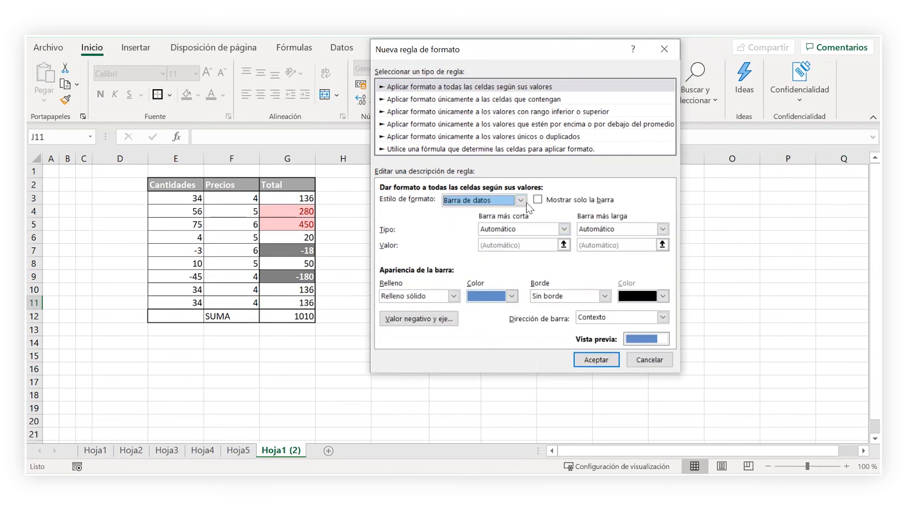
{"action": "left_click", "coordinate": [521, 201]}
{"action": "left_click", "coordinate": [517, 240]}
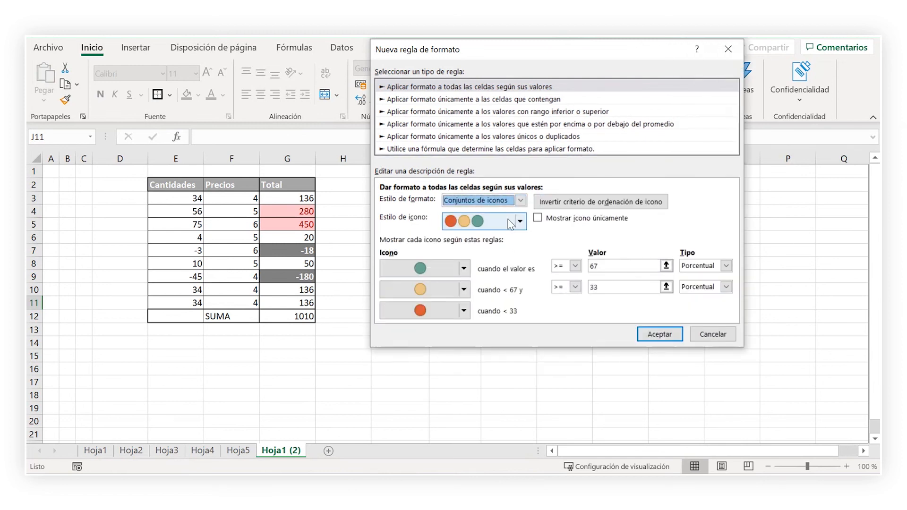
Examine the Escala de 3 colores and Escala de 2 colores format styles, and discard the new rule.
{"action": "left_click", "coordinate": [520, 200]}
{"action": "left_click", "coordinate": [502, 220]}
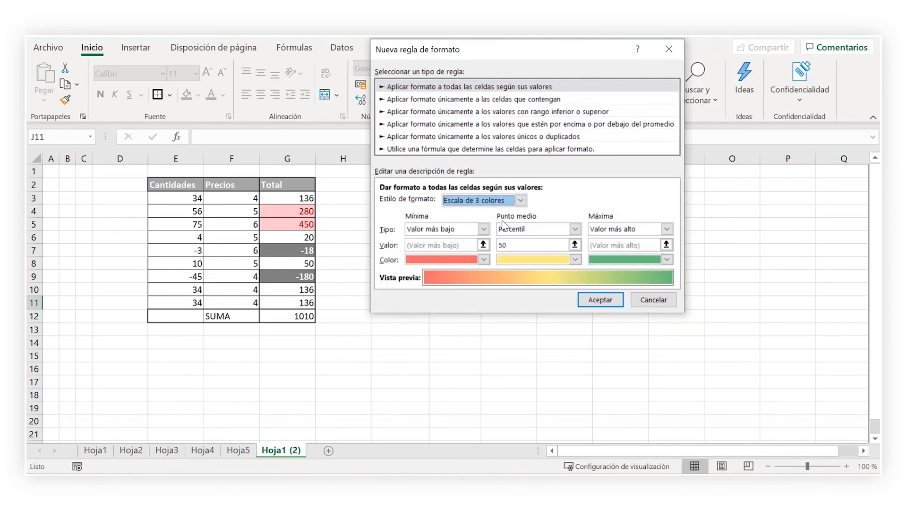
{"action": "left_click", "coordinate": [520, 200]}
{"action": "left_click", "coordinate": [512, 214]}
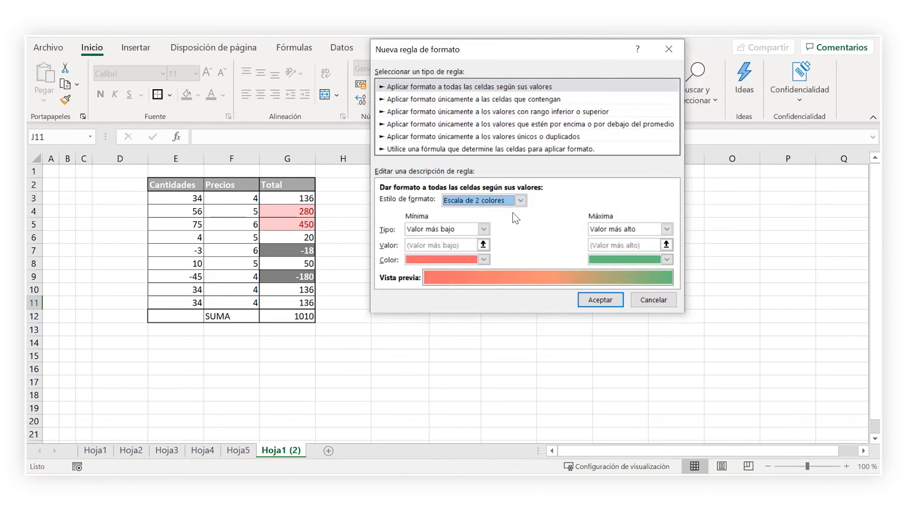
{"action": "left_click", "coordinate": [567, 87]}
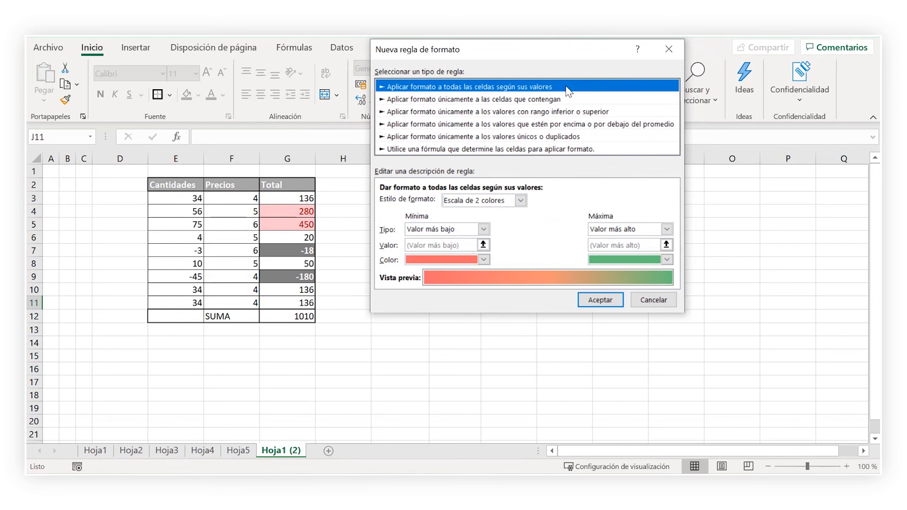
{"action": "left_click", "coordinate": [653, 300]}
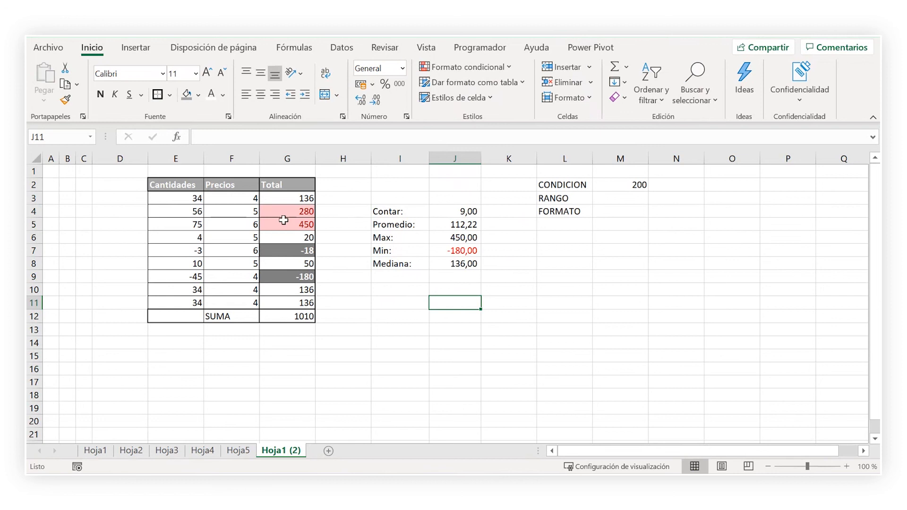
Make the CONDICION label and its value in L2:M2 bold with a purple font.
{"action": "left_click", "coordinate": [619, 188]}
{"action": "left_click_drag", "start_coordinate": [584, 185], "coordinate": [610, 182]}
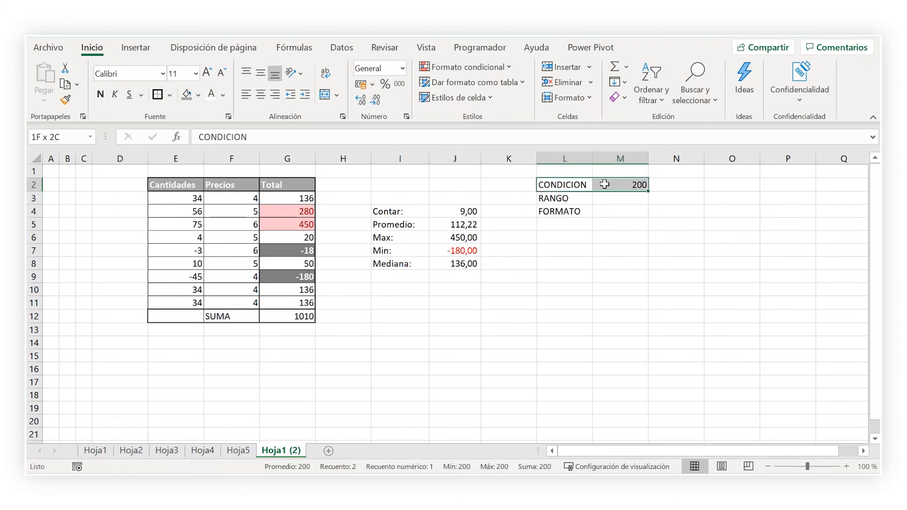
{"action": "left_click", "coordinate": [100, 94]}
{"action": "left_click", "coordinate": [223, 94]}
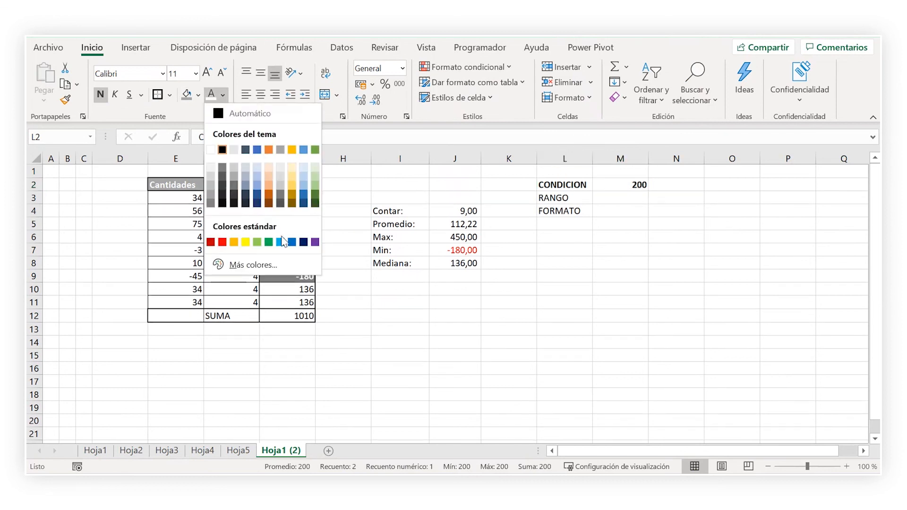
{"action": "left_click", "coordinate": [312, 242]}
Enlarge the font of L2:M2 to 20 and widen column L to fit the CONDICION label.
{"action": "left_click", "coordinate": [207, 71]}
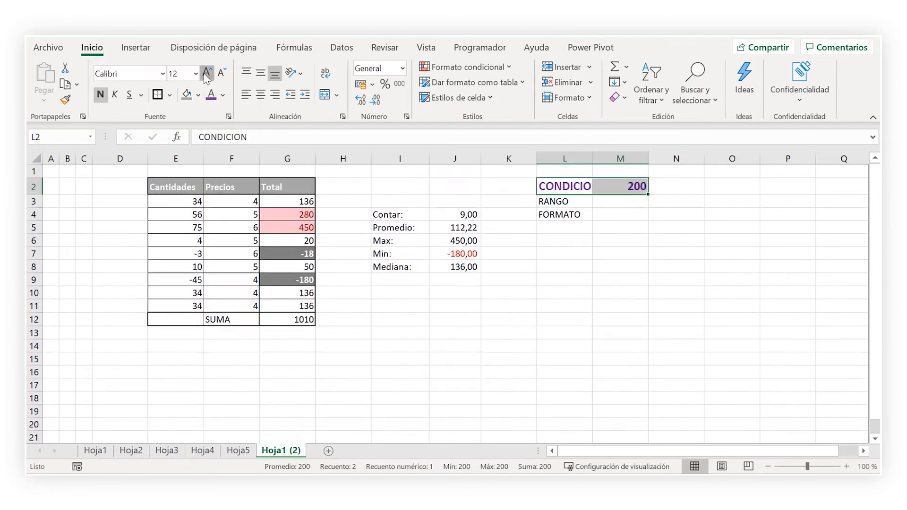
{"action": "left_click", "coordinate": [207, 71]}
{"action": "left_click", "coordinate": [207, 72]}
{"action": "left_click", "coordinate": [207, 72]}
{"action": "left_click", "coordinate": [207, 72]}
{"action": "left_click_drag", "start_coordinate": [590, 157], "coordinate": [672, 158]}
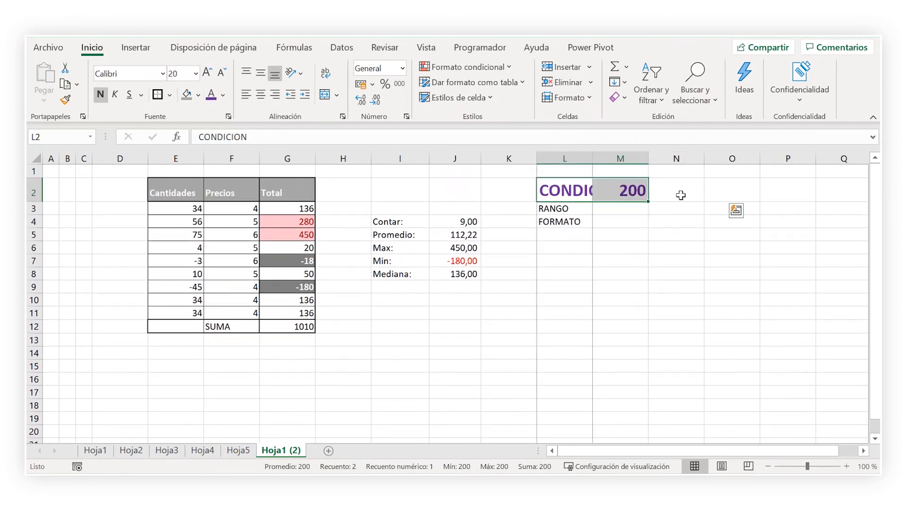
{"action": "left_click", "coordinate": [681, 298]}
Add an outside border around the CONDICION label and value in L2:M2.
{"action": "left_click_drag", "start_coordinate": [612, 197], "coordinate": [699, 191]}
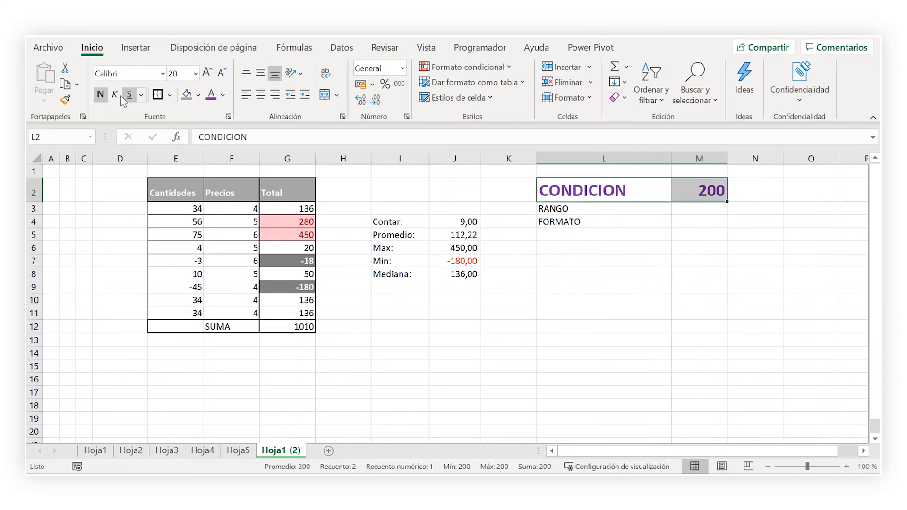
{"action": "left_click", "coordinate": [157, 95]}
{"action": "left_click", "coordinate": [296, 233]}
{"action": "left_click", "coordinate": [293, 211]}
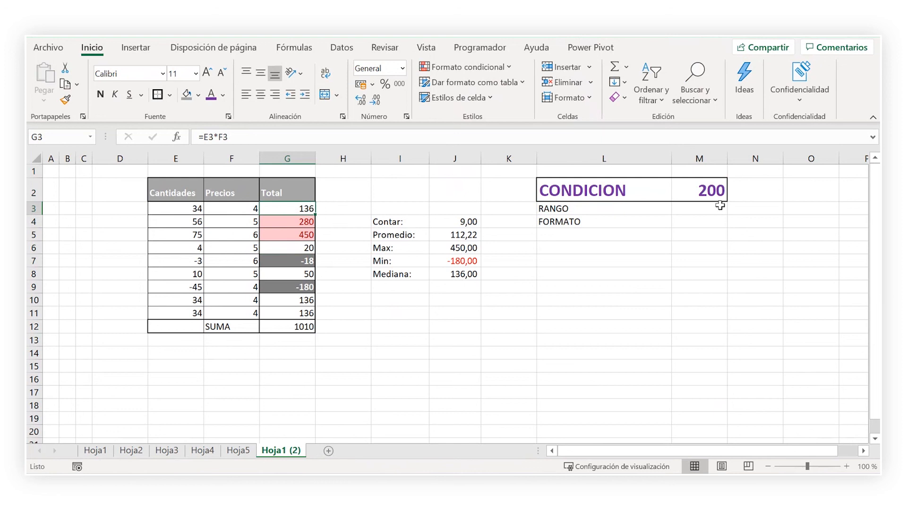
Examine the conditional formatting rules applied to the totals in G3:G11, including the one linked to $M$2.
{"action": "left_click", "coordinate": [705, 191]}
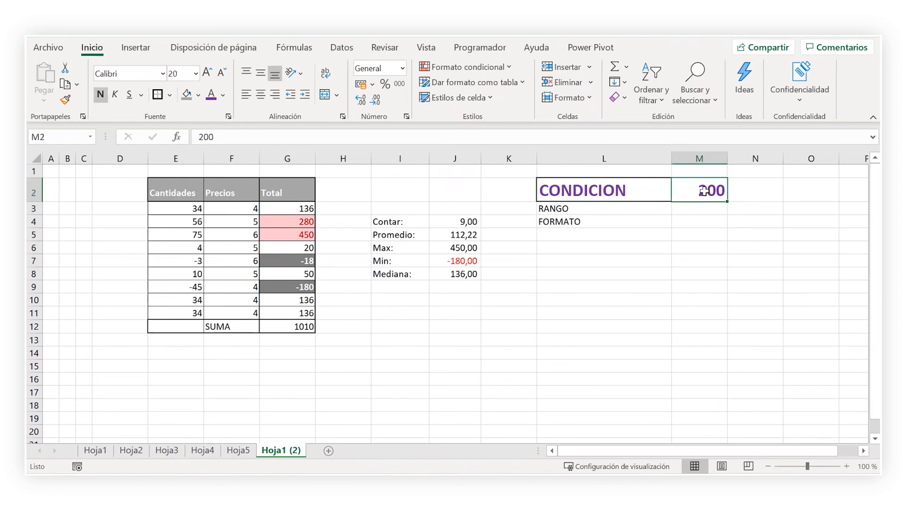
{"action": "left_click_drag", "start_coordinate": [287, 211], "coordinate": [289, 314]}
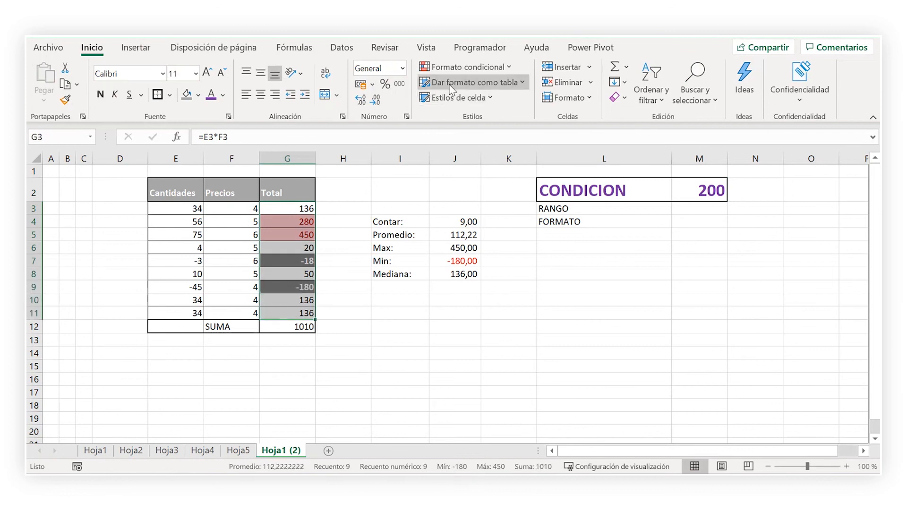
{"action": "left_click", "coordinate": [449, 68]}
{"action": "left_click", "coordinate": [473, 289]}
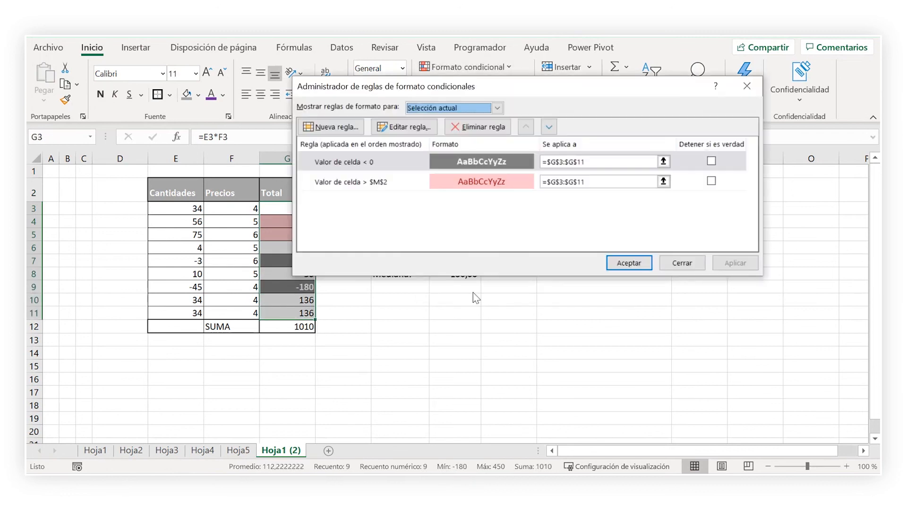
{"action": "left_click", "coordinate": [360, 184]}
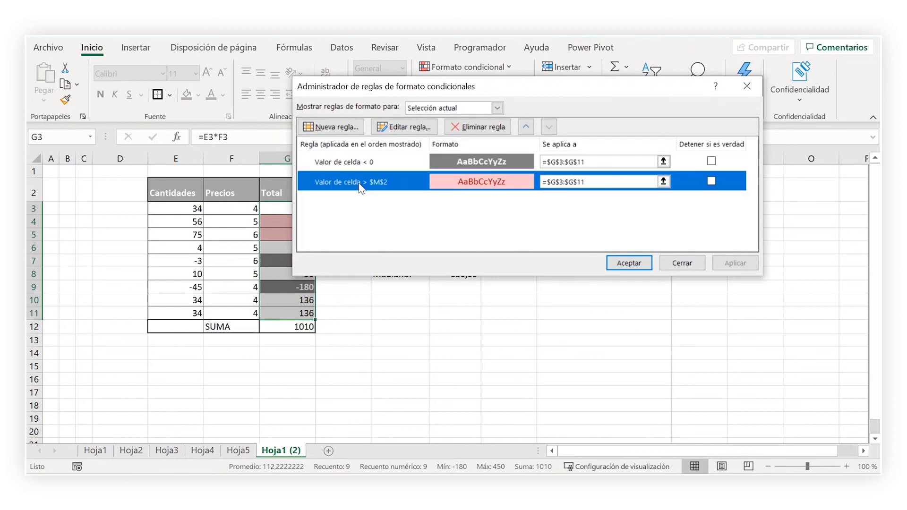
{"action": "left_click", "coordinate": [631, 263]}
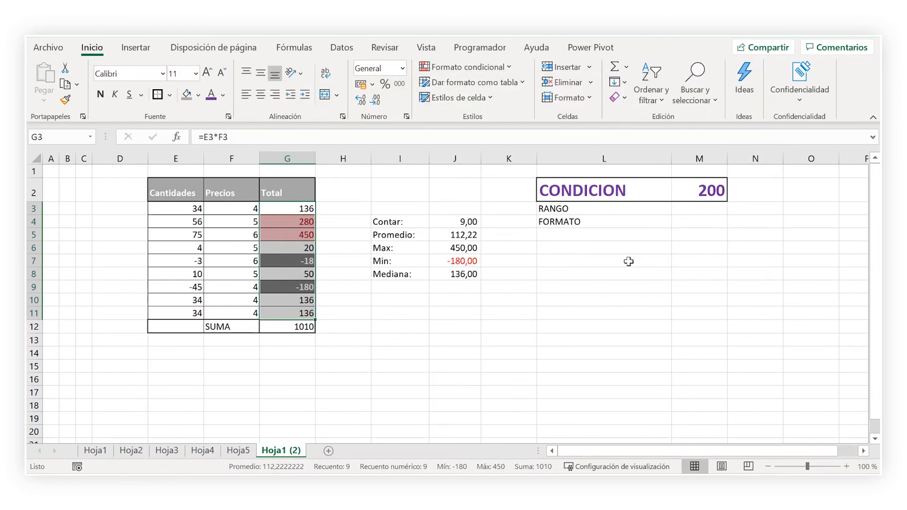
Inspect the settings of the greater-than-$M$2 rule and its cell reference, and close the rules manager without changes.
{"action": "left_click", "coordinate": [466, 67]}
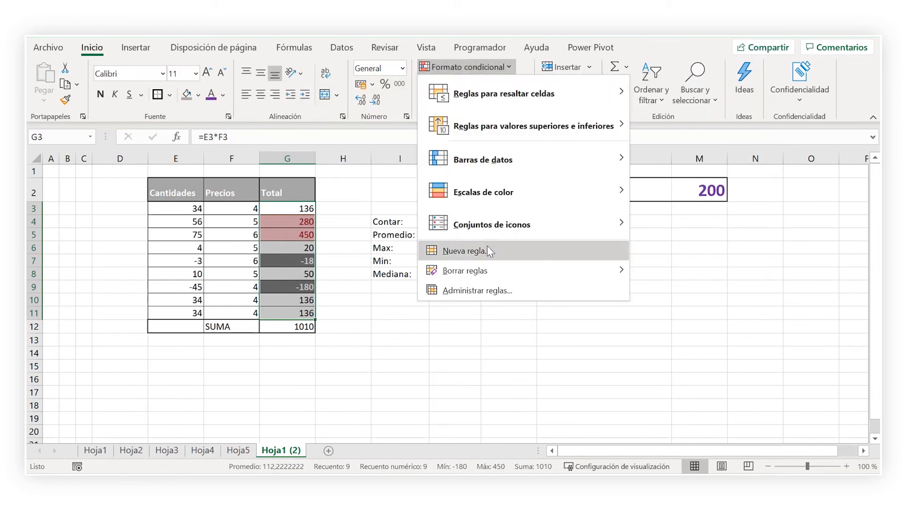
{"action": "left_click", "coordinate": [486, 287]}
{"action": "left_click", "coordinate": [373, 181]}
{"action": "left_click", "coordinate": [411, 129]}
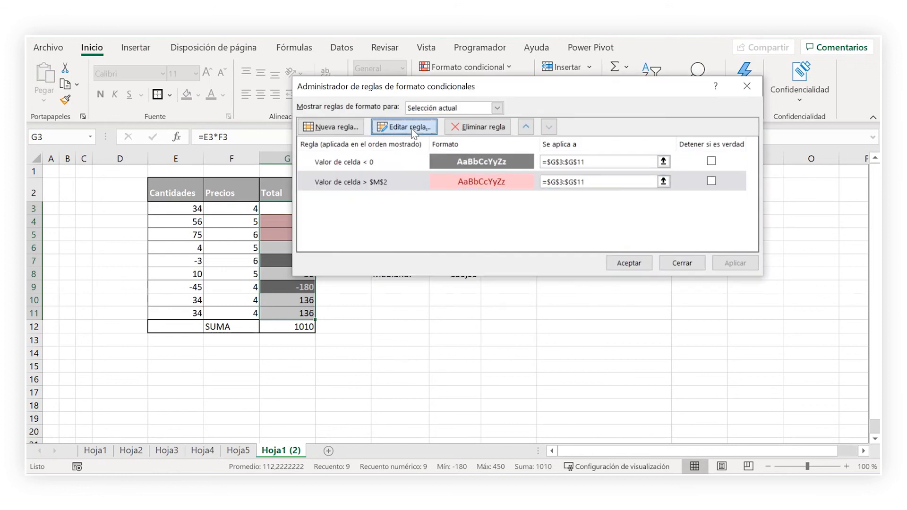
{"action": "left_click", "coordinate": [584, 216]}
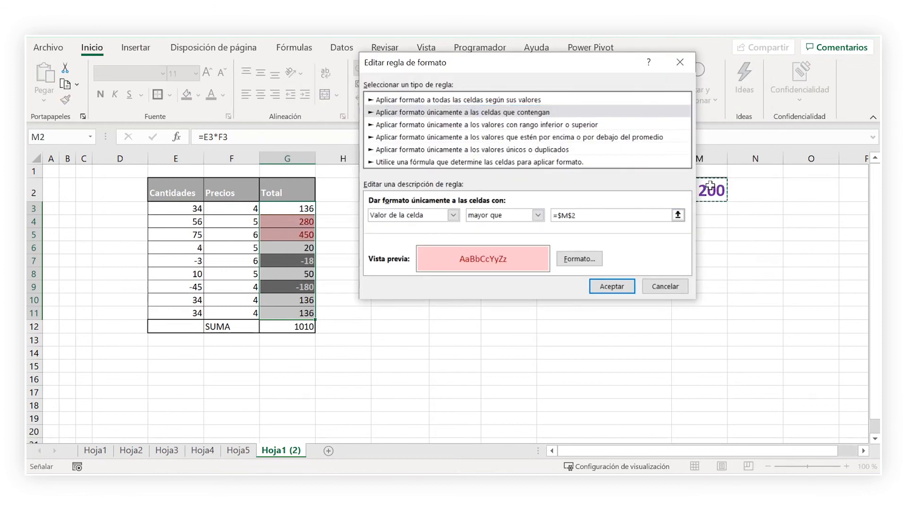
{"action": "left_click", "coordinate": [681, 62]}
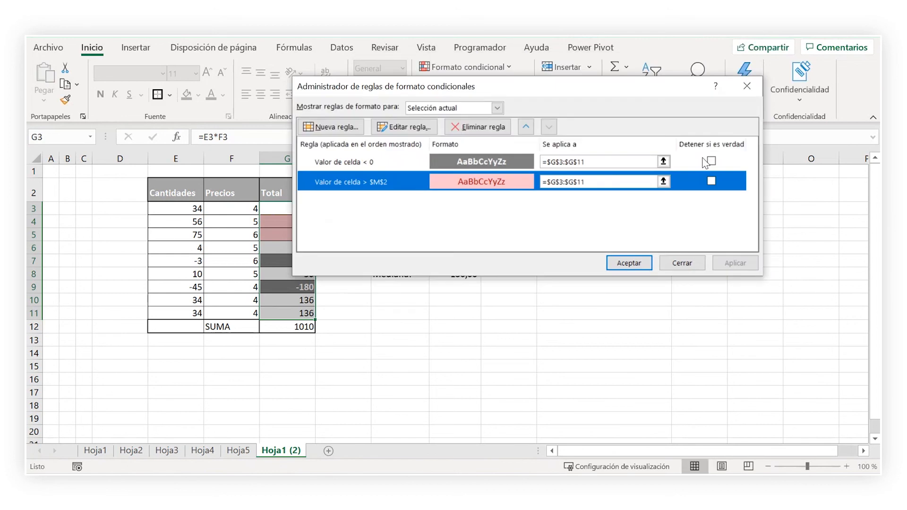
{"action": "left_click", "coordinate": [682, 263]}
Set the condition value in M2 to 500.
{"action": "left_click", "coordinate": [713, 201]}
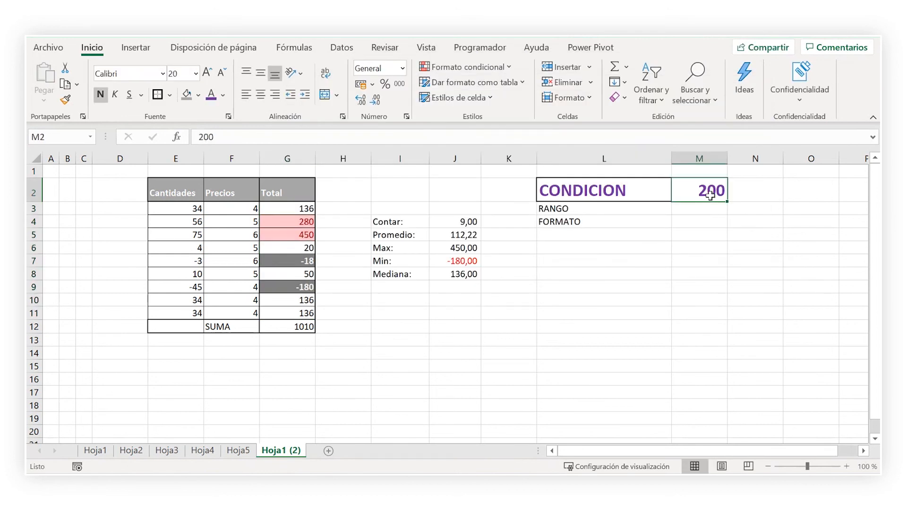
{"action": "type", "text": "500"}
{"action": "key", "text": "Return"}
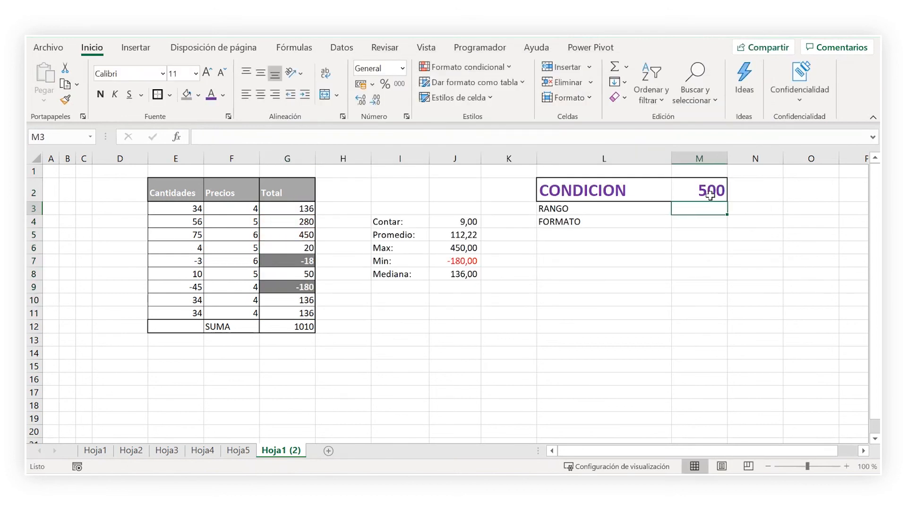
Set the condition value in M2 to 100 and check the highlighting in the Total column against it.
{"action": "left_click", "coordinate": [710, 195]}
{"action": "type", "text": "100"}
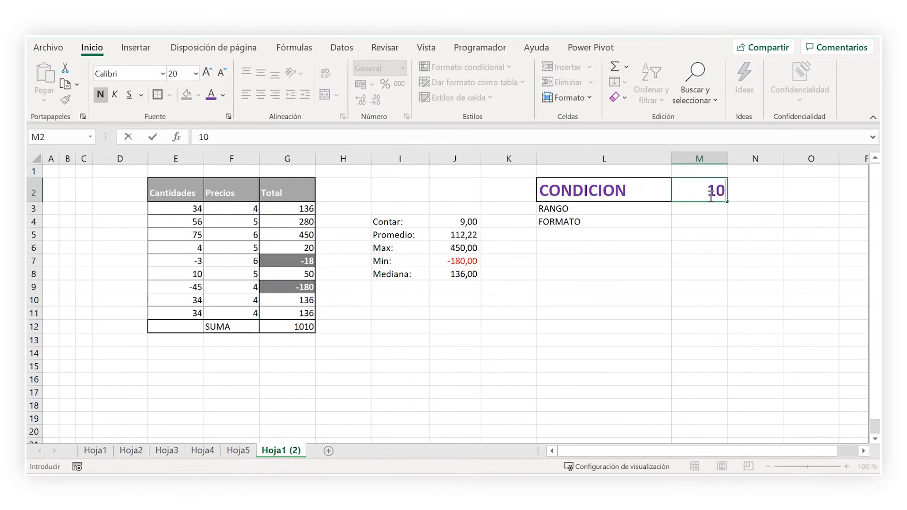
{"action": "key", "text": "Return"}
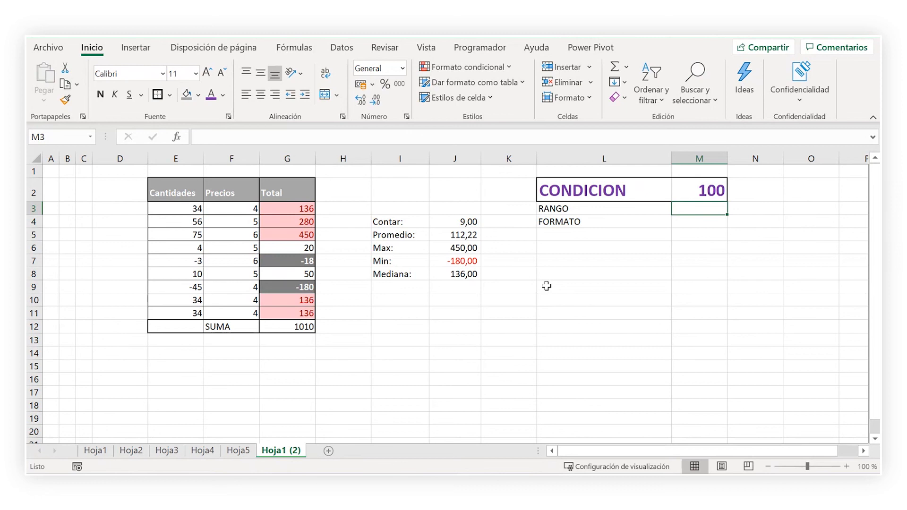
{"action": "left_click", "coordinate": [296, 220]}
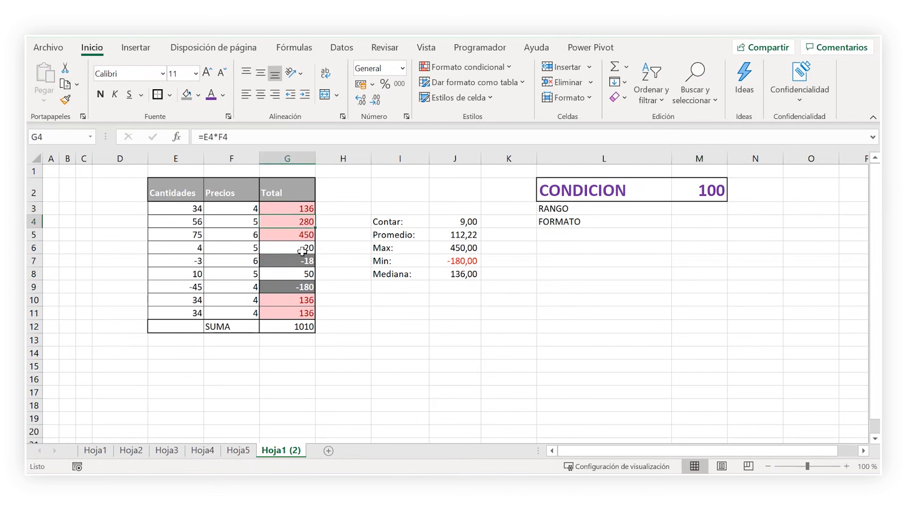
{"action": "left_click", "coordinate": [720, 190]}
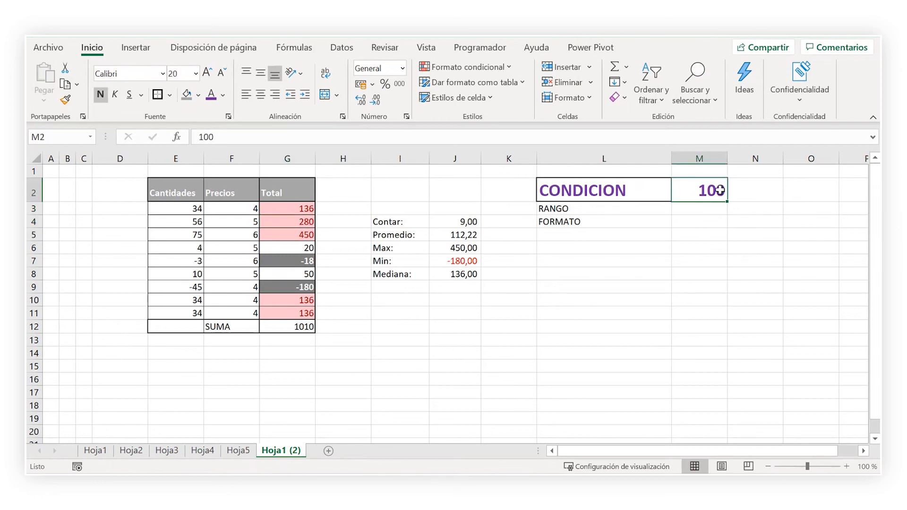